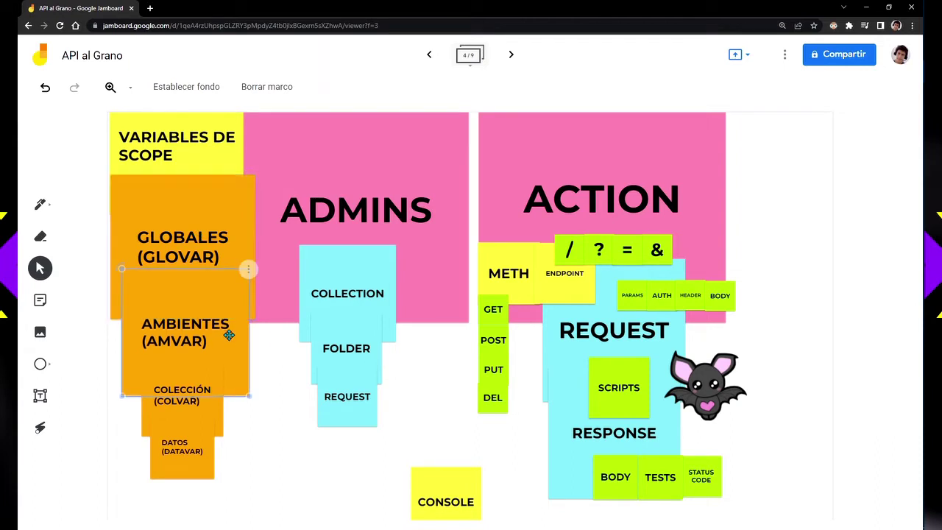
Step: Select the COLECCIÓN (COLVAR) note on the board and switch to Postman
click(200, 368)
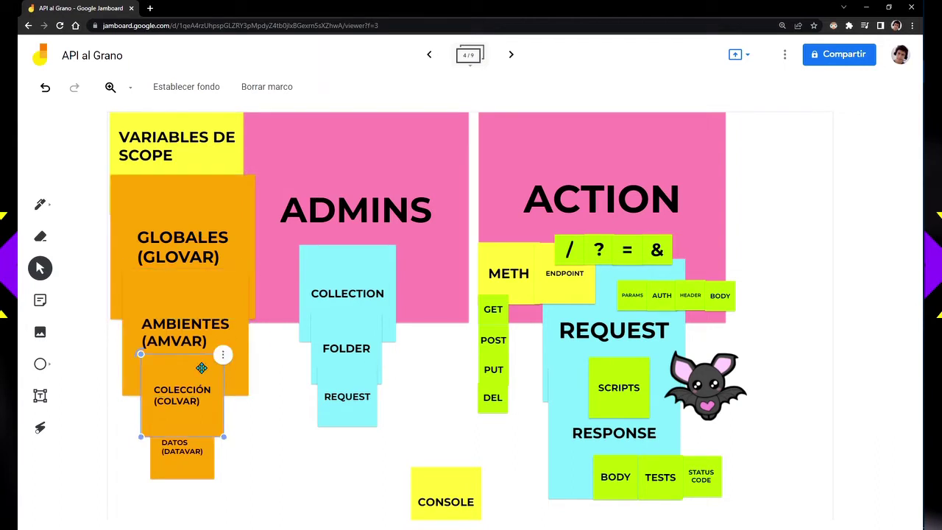
key(alt+Tab)
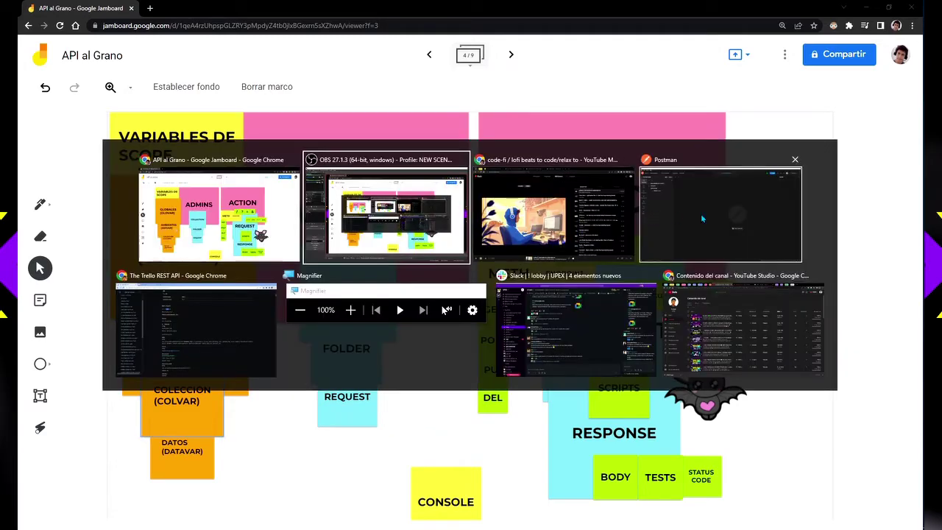
click(700, 213)
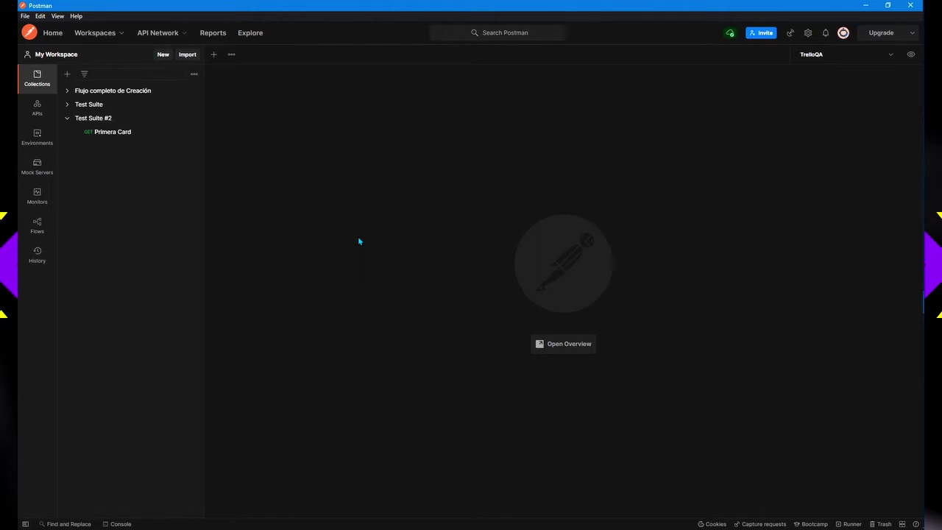
key(alt+Tab)
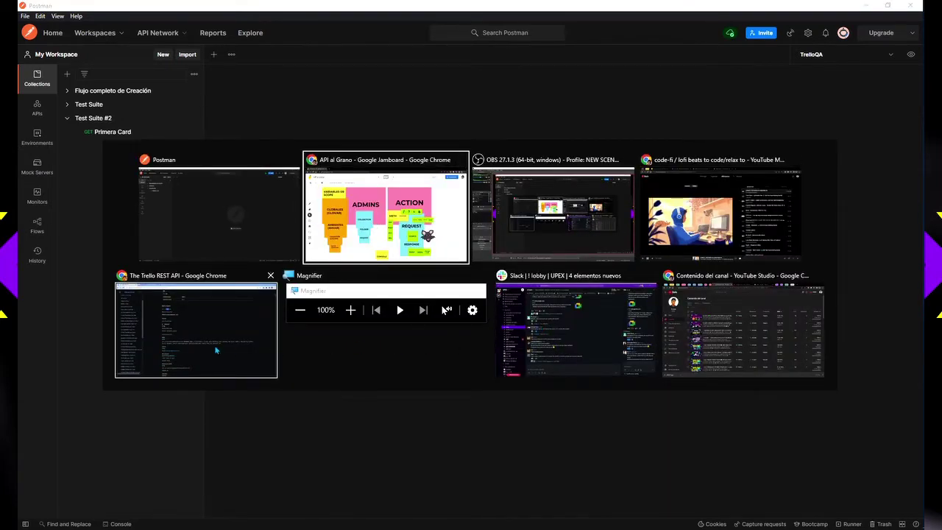
key(alt+Tab)
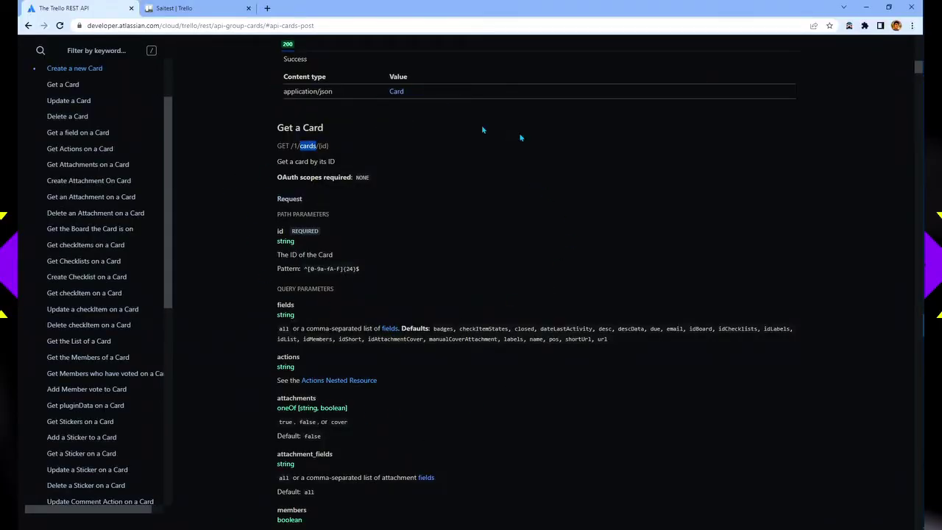
scroll(374, 257, up, 12)
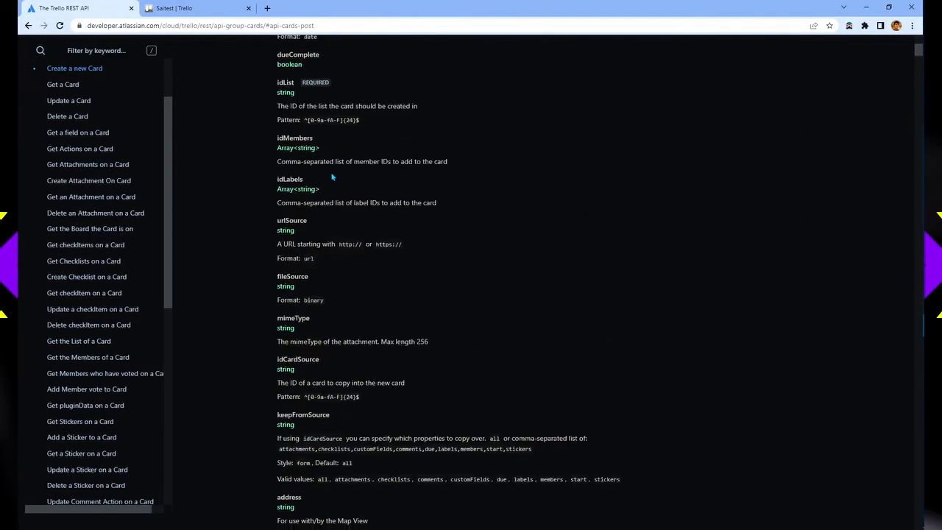
scroll(366, 193, down, 7)
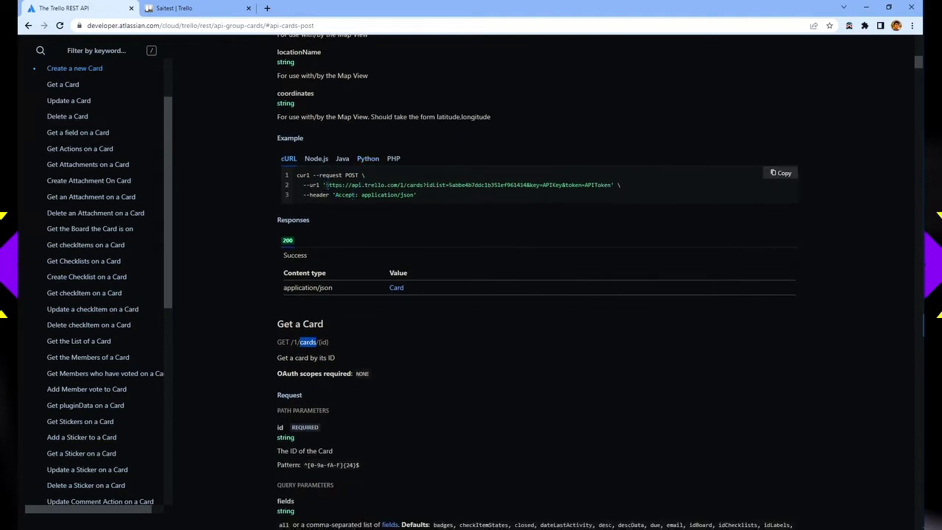
drag(326, 185, 407, 186)
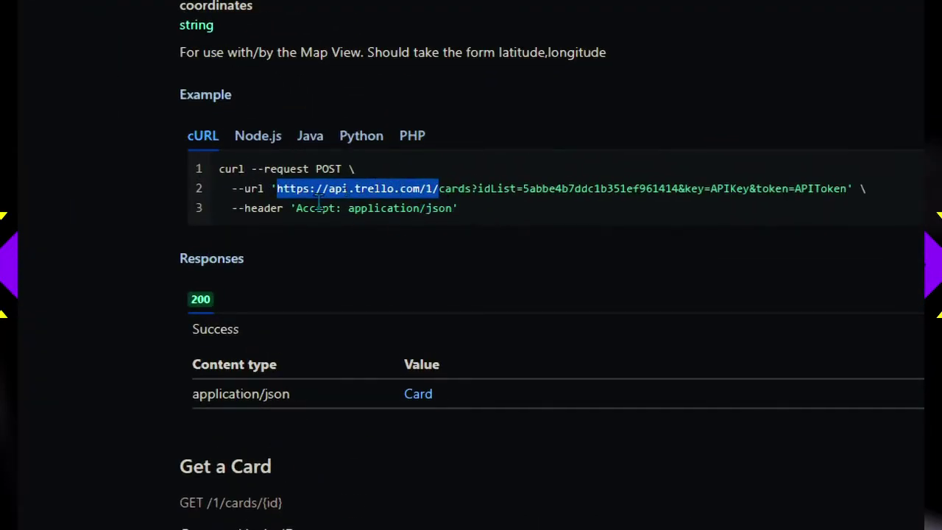
double_click(442, 188)
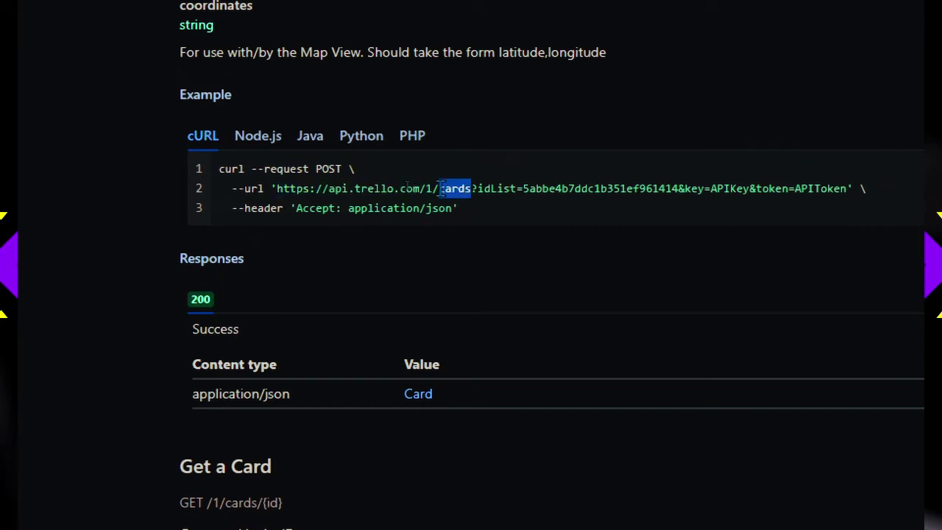
drag(439, 188, 283, 193)
key(ctrl+c)
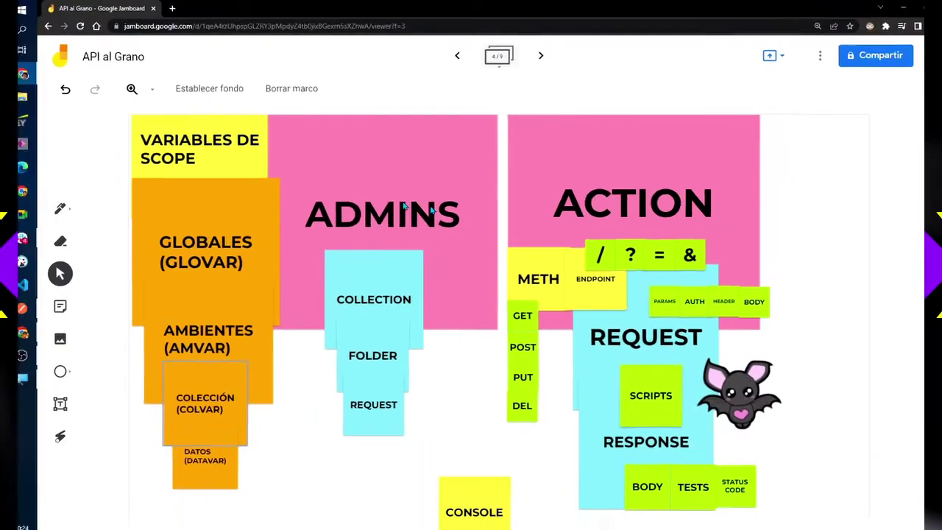
Step: Switch back to Postman and review the variables of the TrelloQA environment
key(alt+Tab)
key(Tab)
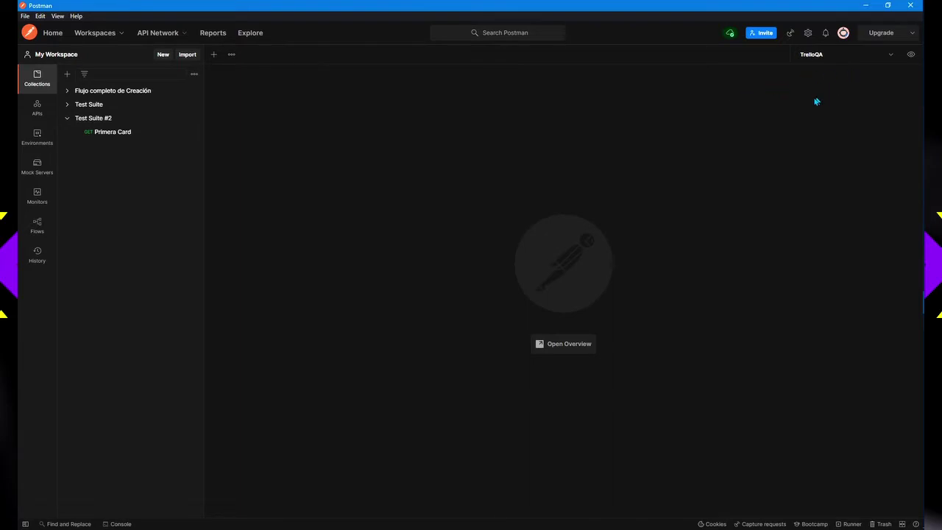
click(910, 55)
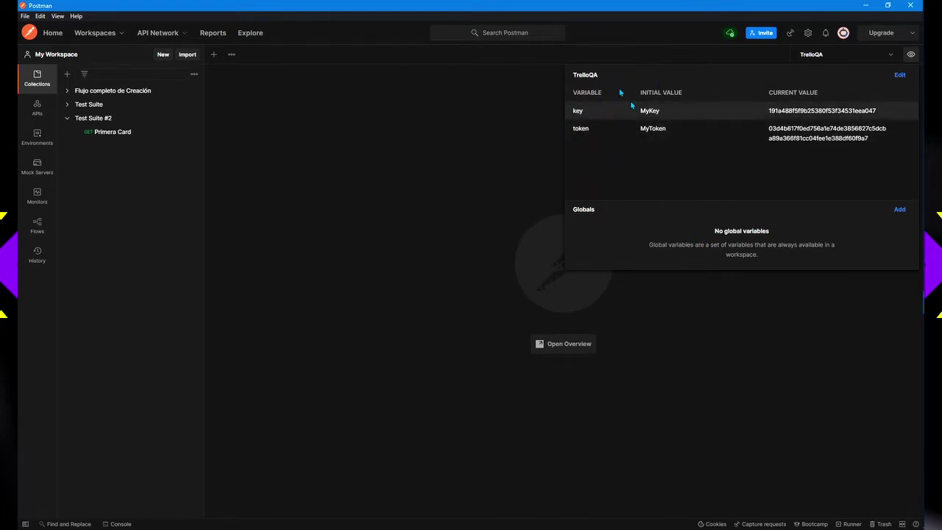
click(417, 127)
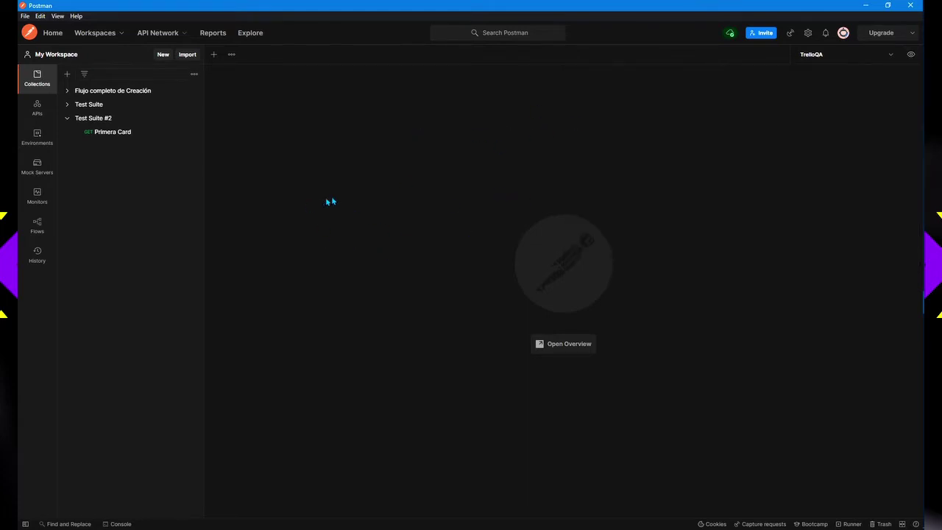
click(120, 136)
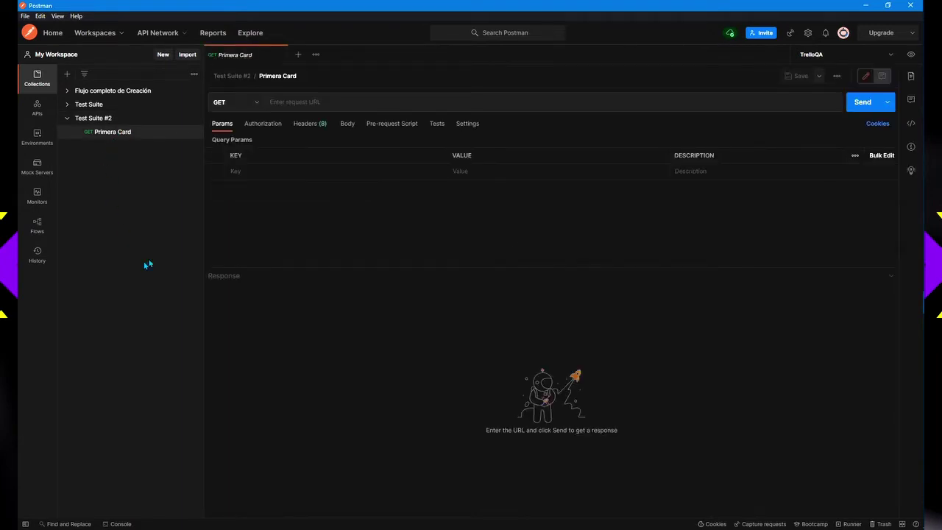
click(292, 102)
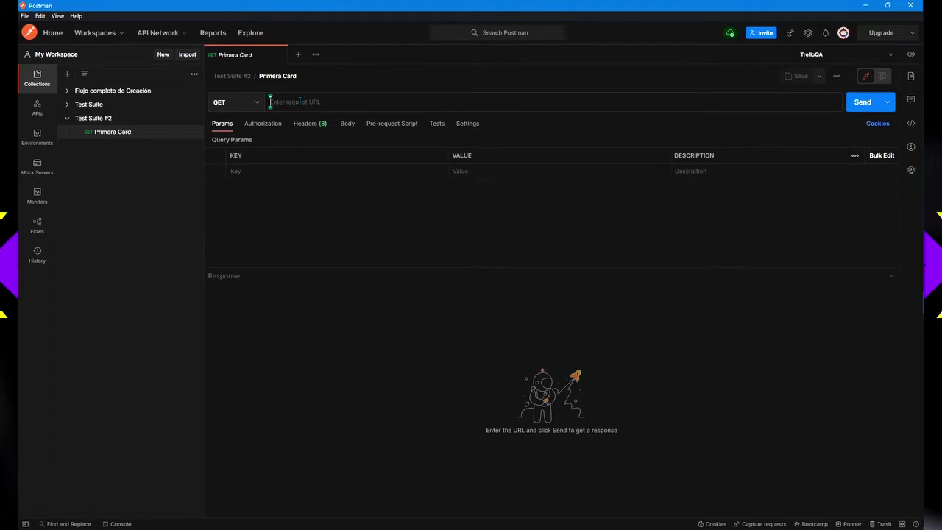
key(ctrl+v)
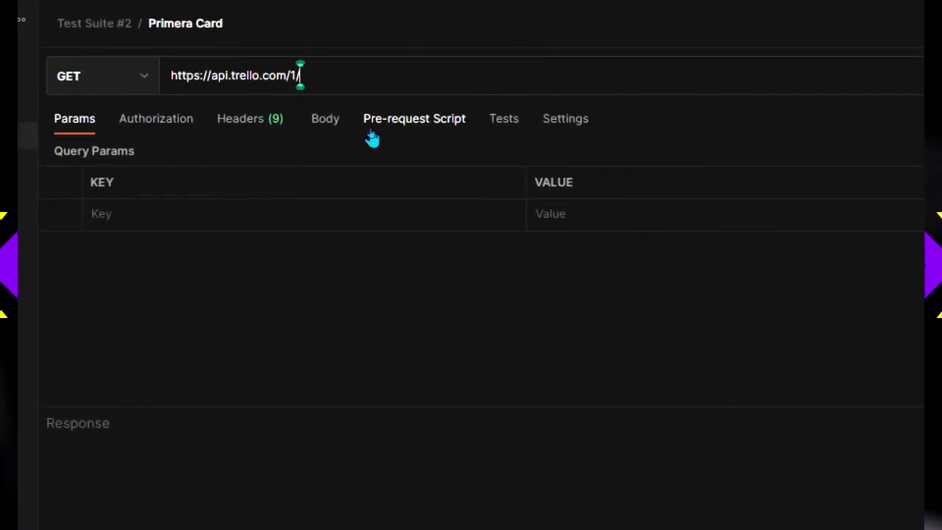
key(BackSpace)
key(BackSpace)
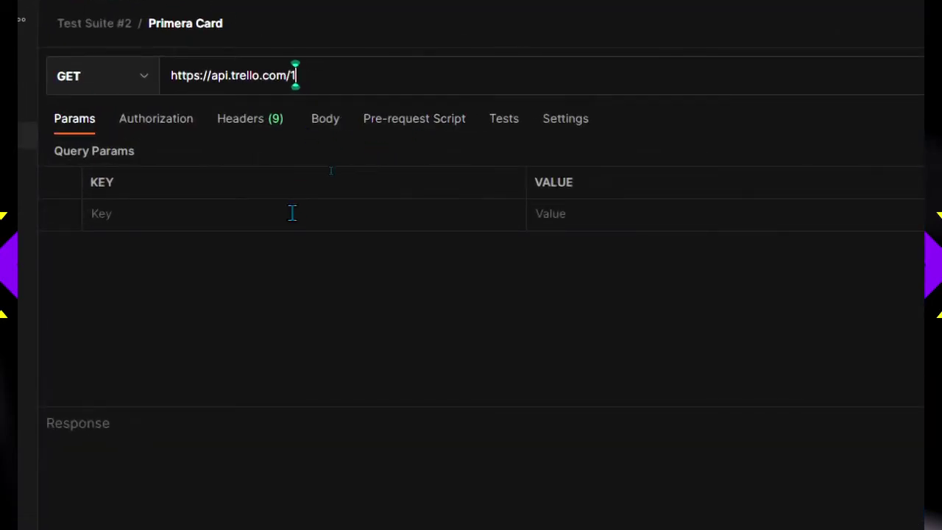
text(1)
drag(312, 75, 125, 88)
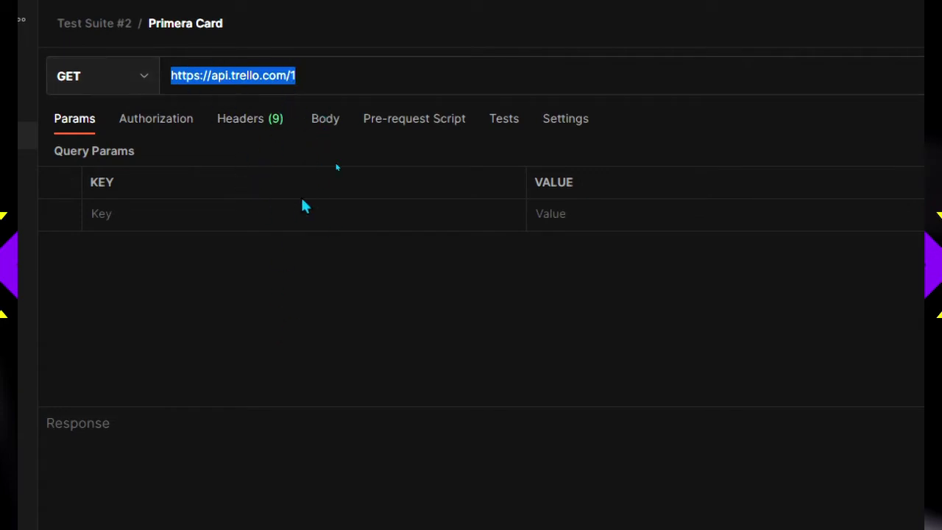
click(259, 75)
drag(298, 75, 145, 96)
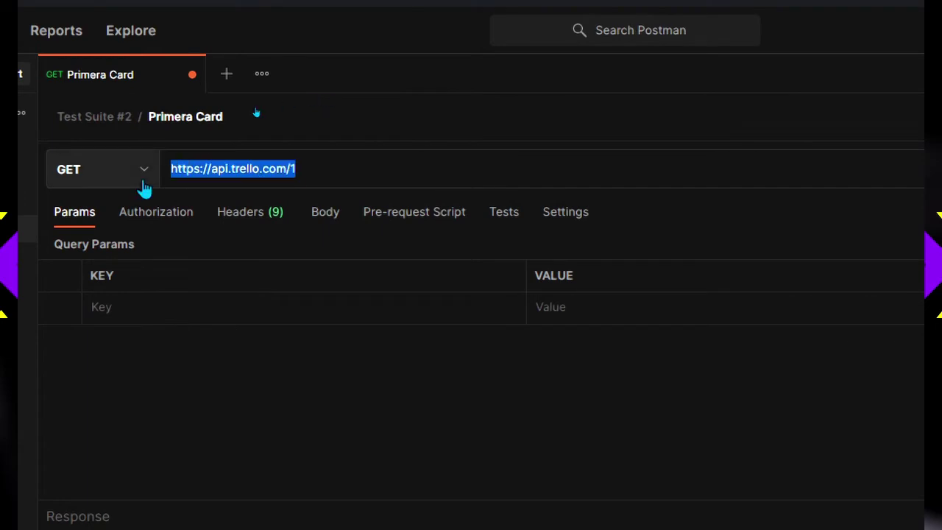
shift+click(212, 168)
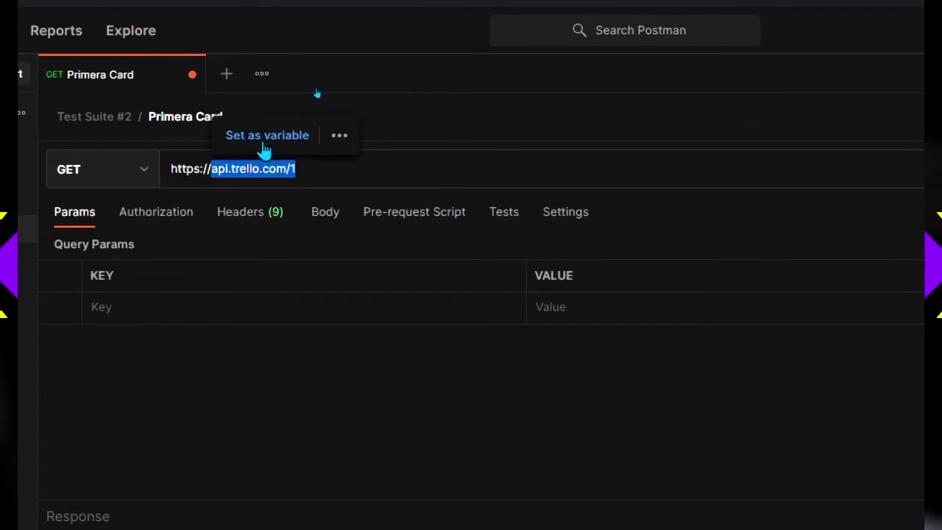
drag(289, 168, 170, 173)
key(ctrl+c)
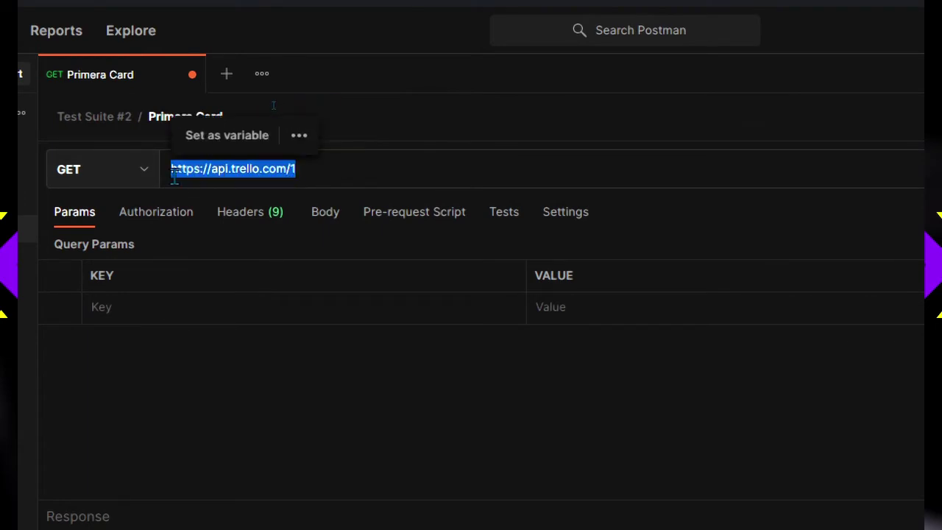
click(231, 146)
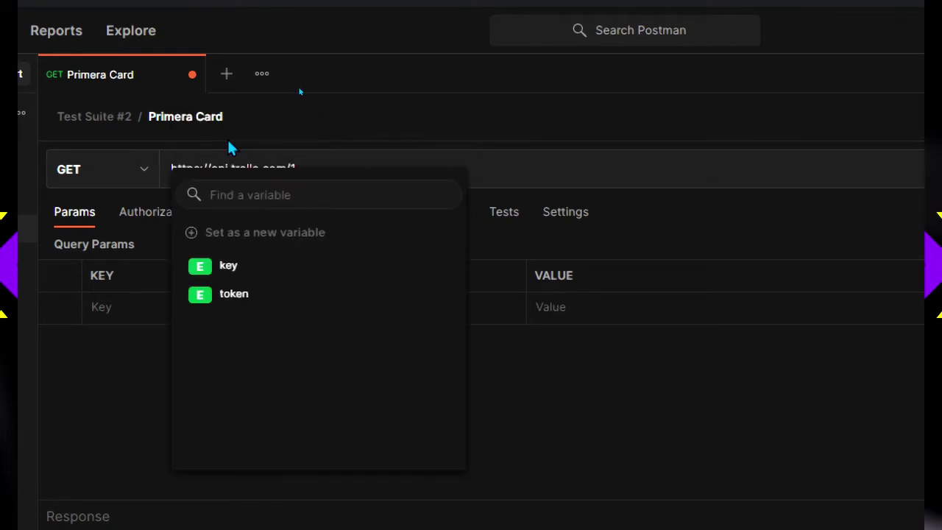
click(227, 245)
Step: Create the variable with the name dom and the scope Active Environment: TrelloQA
click(328, 312)
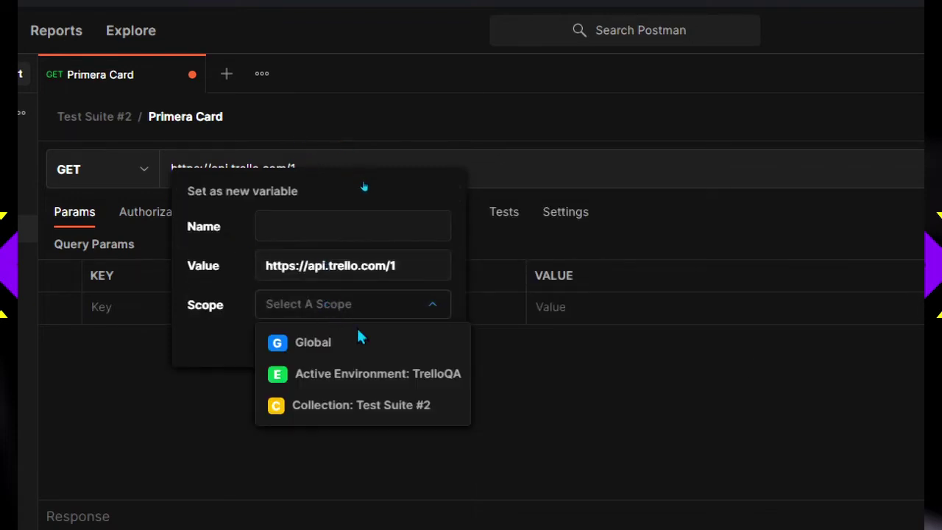
click(324, 308)
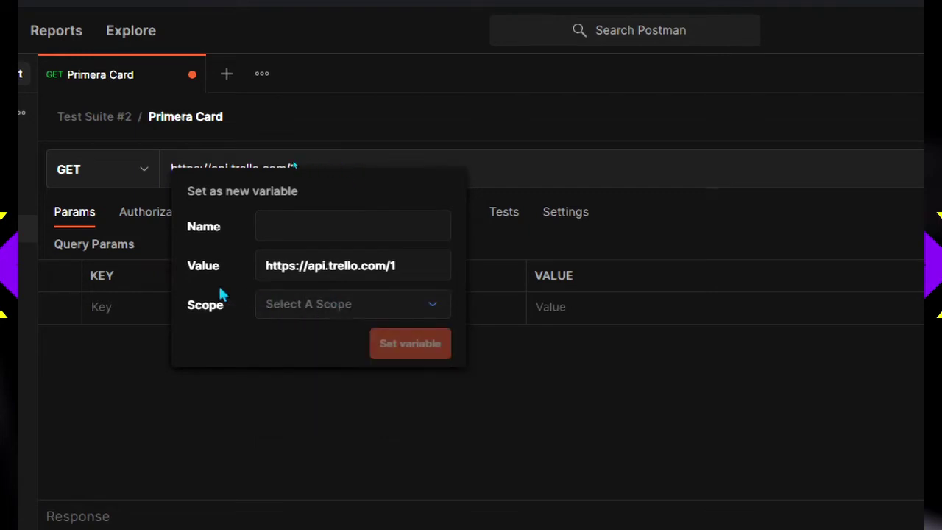
click(318, 313)
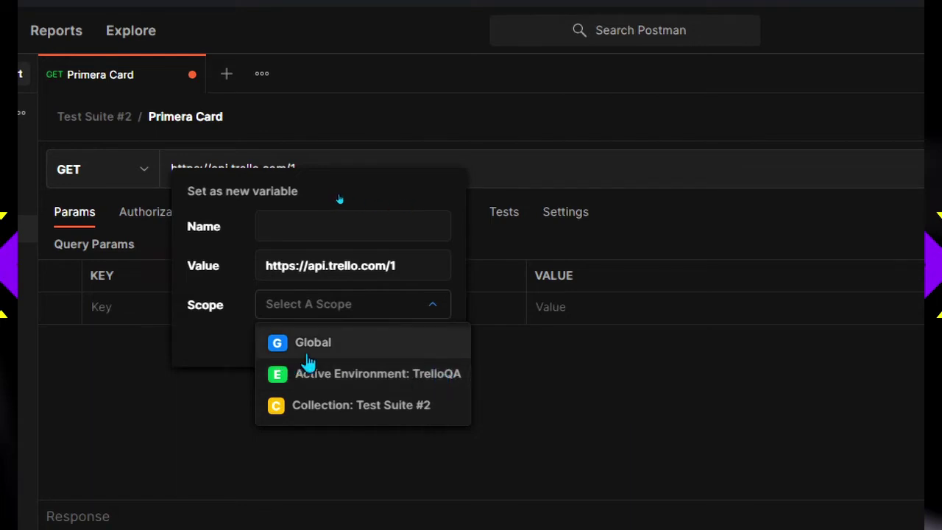
click(324, 380)
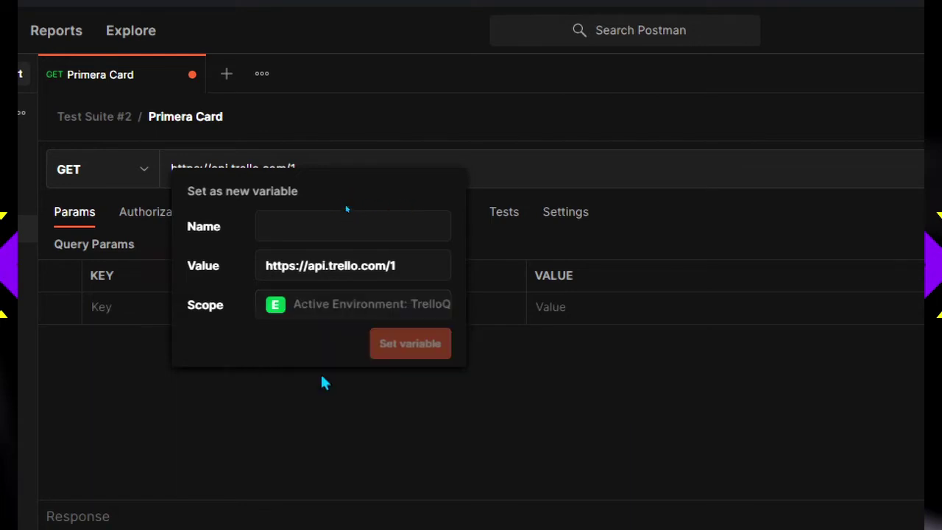
click(308, 223)
text(DO)
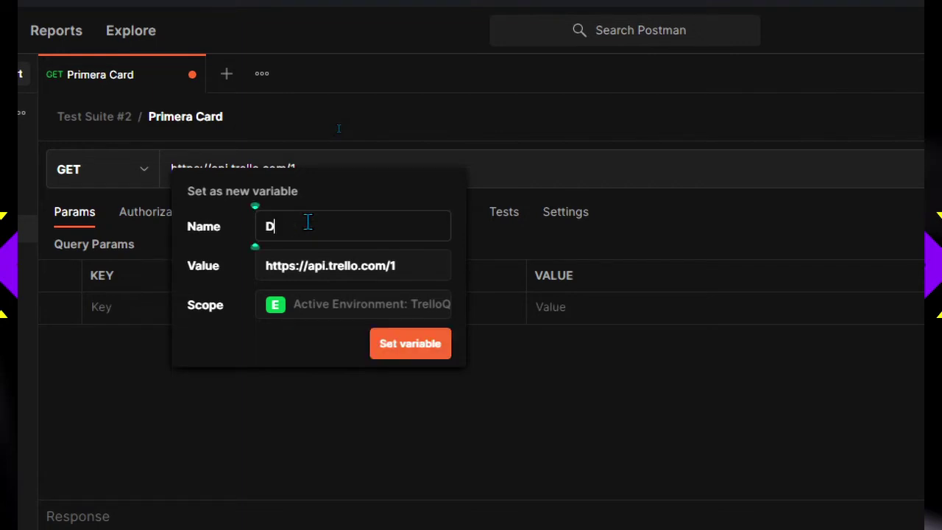
key(BackSpace)
text(dom)
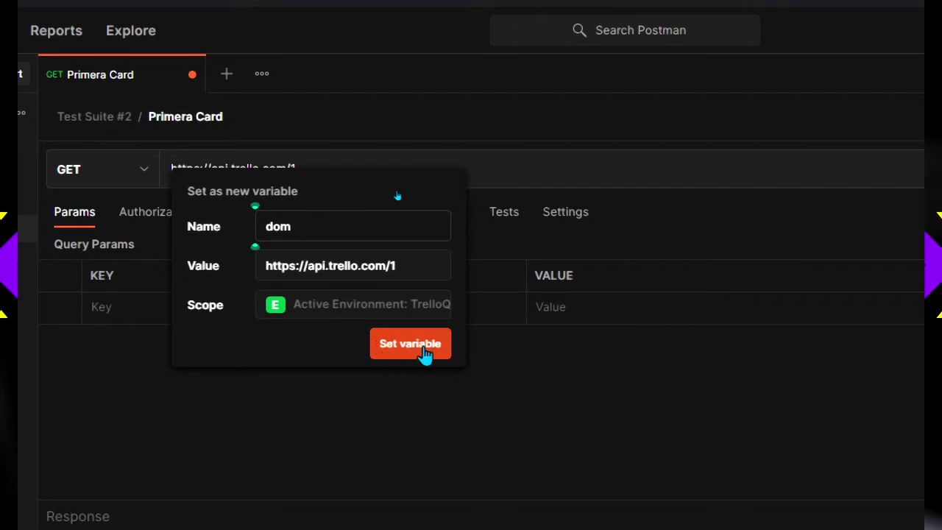
click(421, 355)
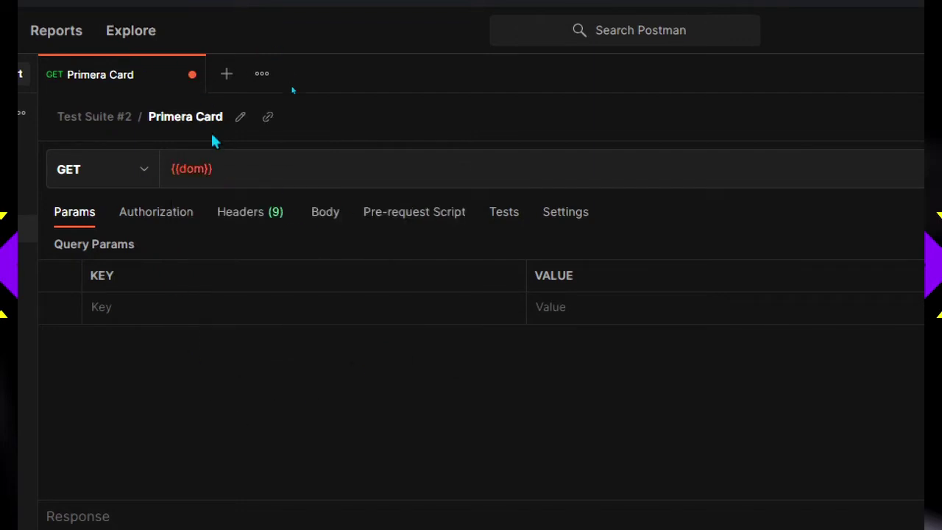
Step: Inspect {{dom}} in the request URL and review the TrelloQA environment and global variables
mouse_move(200, 168)
click(234, 163)
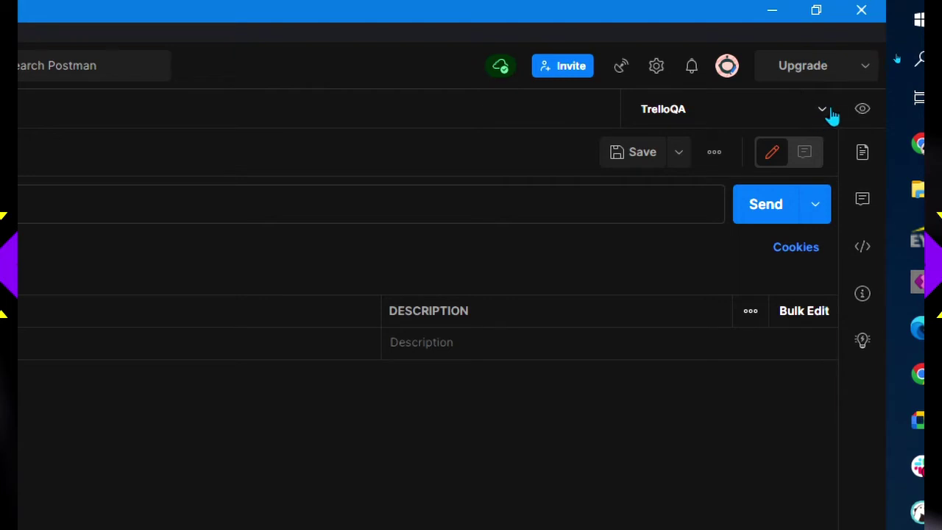
click(864, 112)
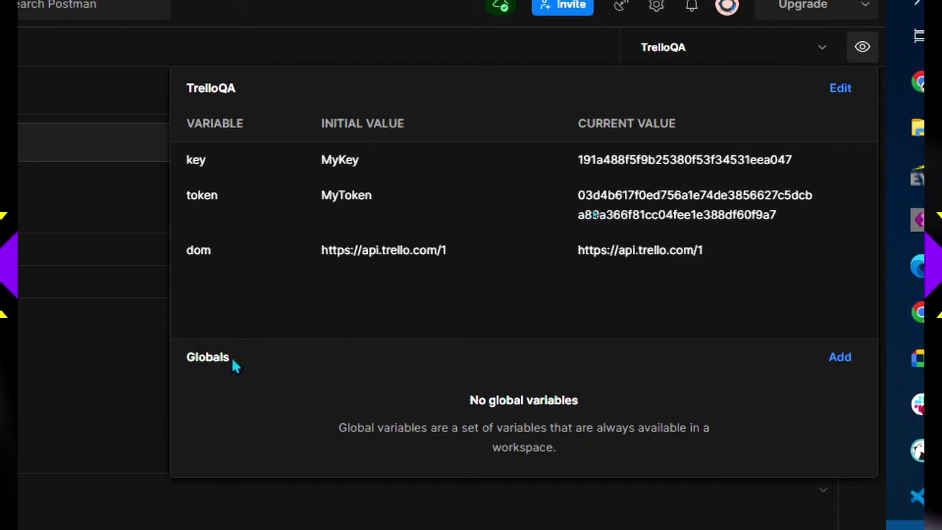
click(115, 192)
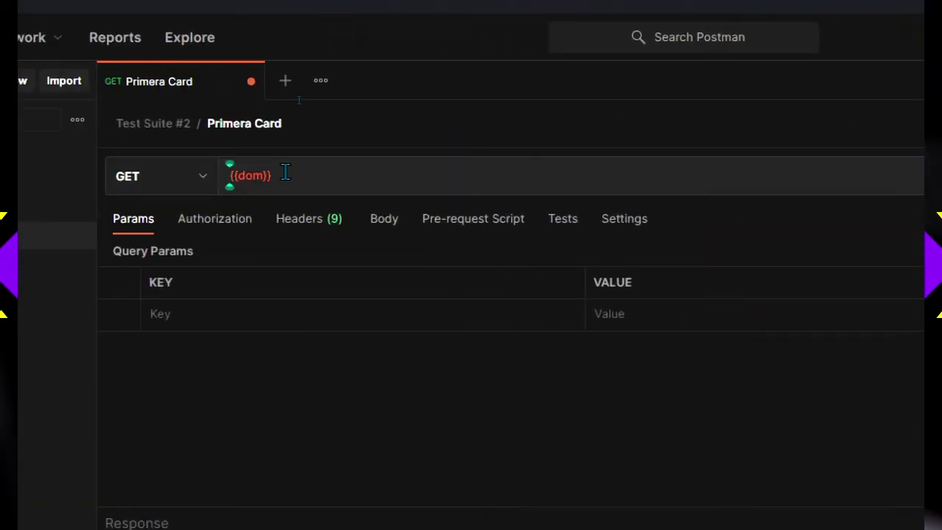
click(289, 172)
key(ctrl+v)
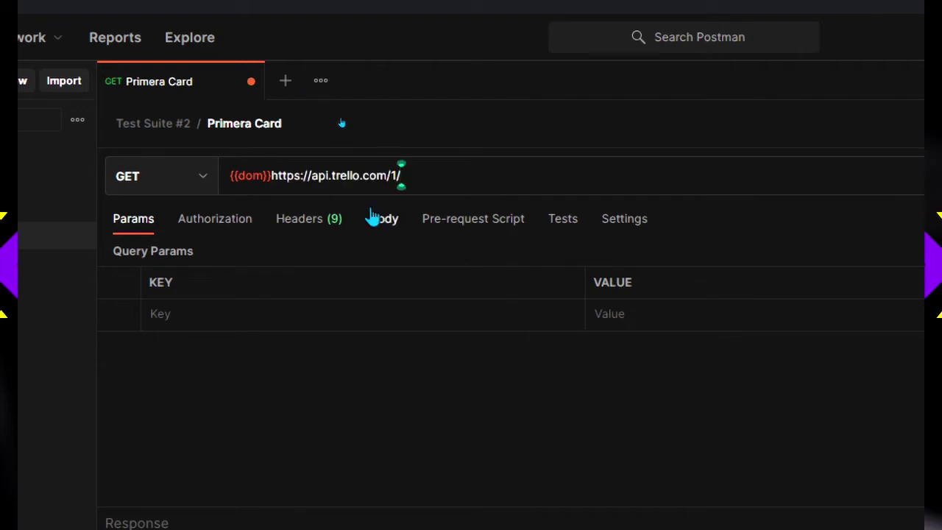
drag(399, 175, 271, 175)
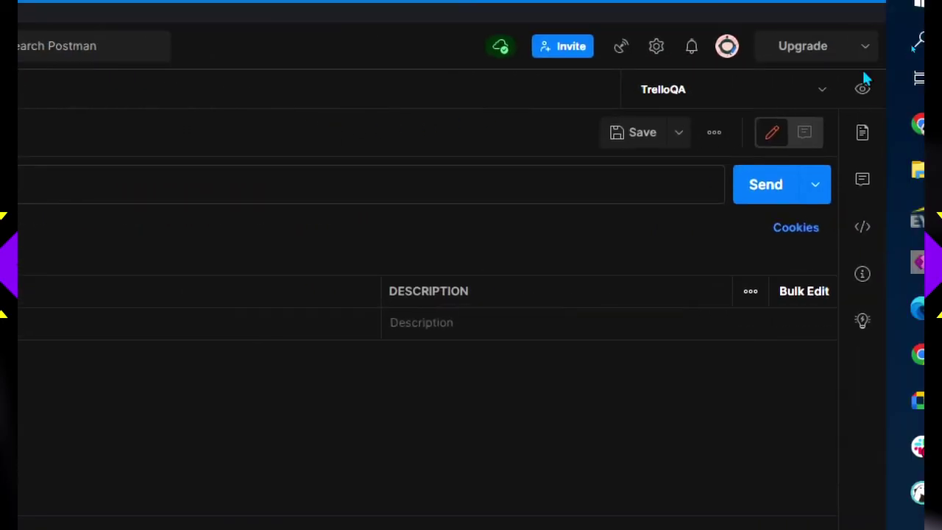
click(863, 92)
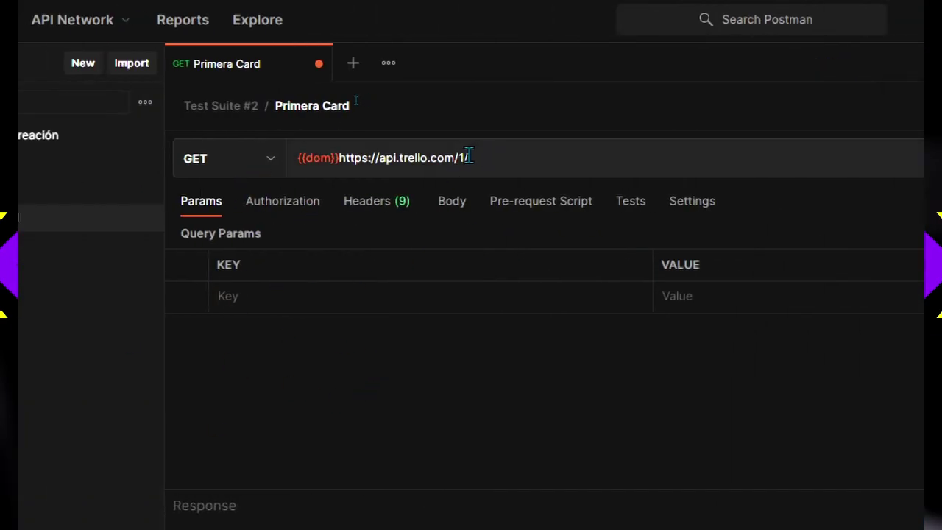
drag(469, 157, 339, 157)
click(415, 160)
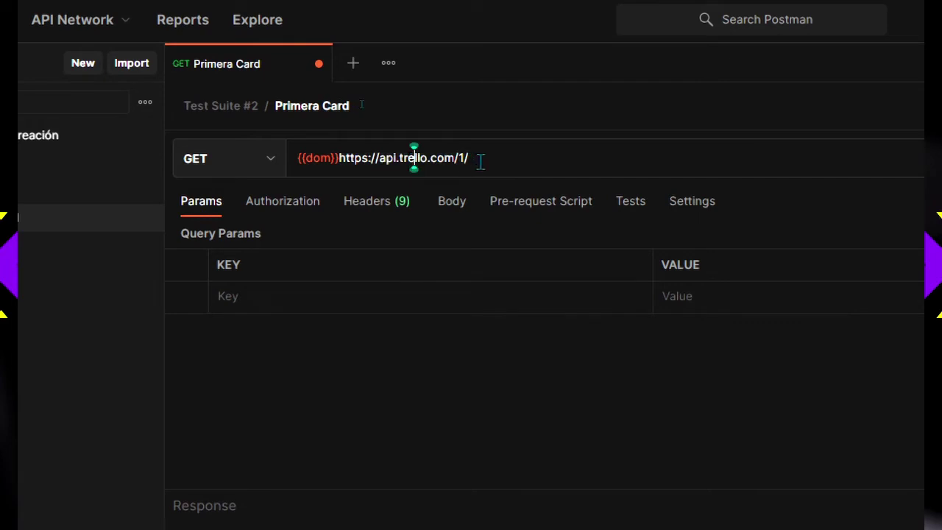
drag(479, 158, 340, 163)
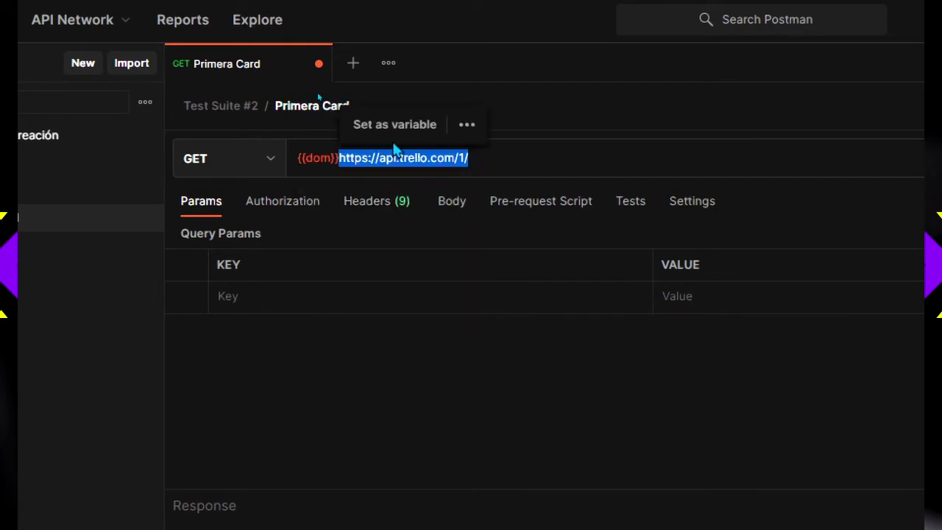
click(386, 126)
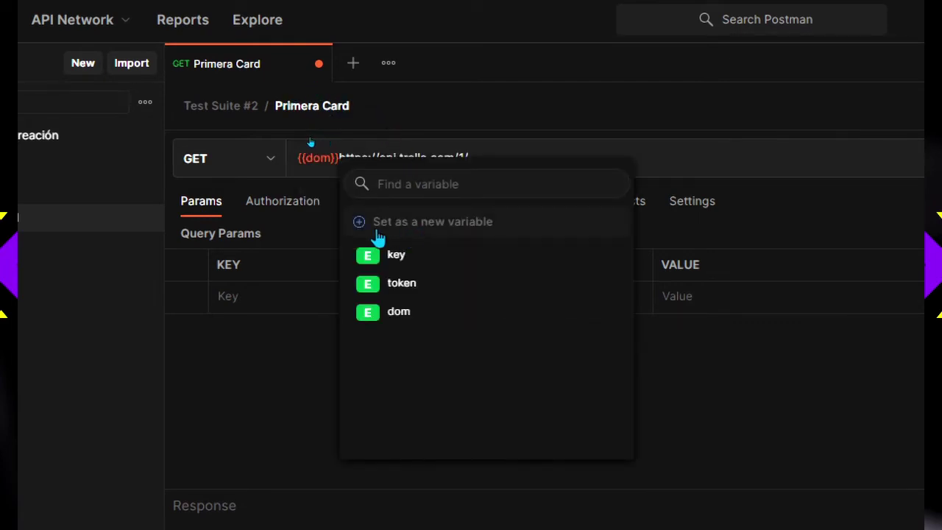
click(441, 223)
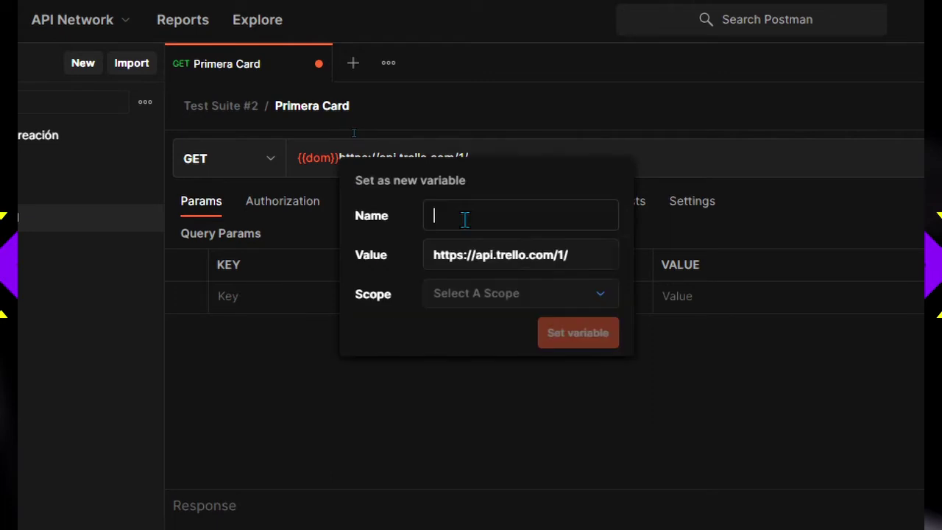
Step: Create the variable with the scope Global and the name dom
click(494, 302)
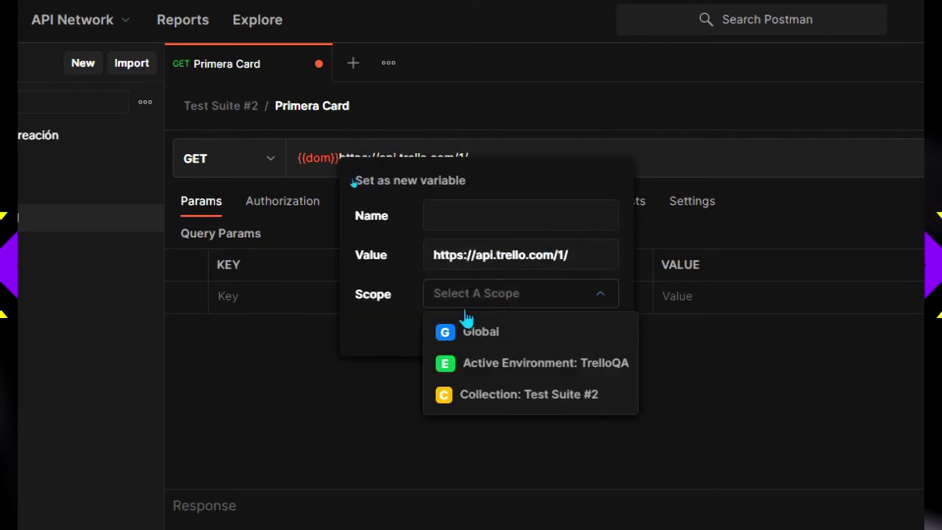
click(482, 334)
click(469, 206)
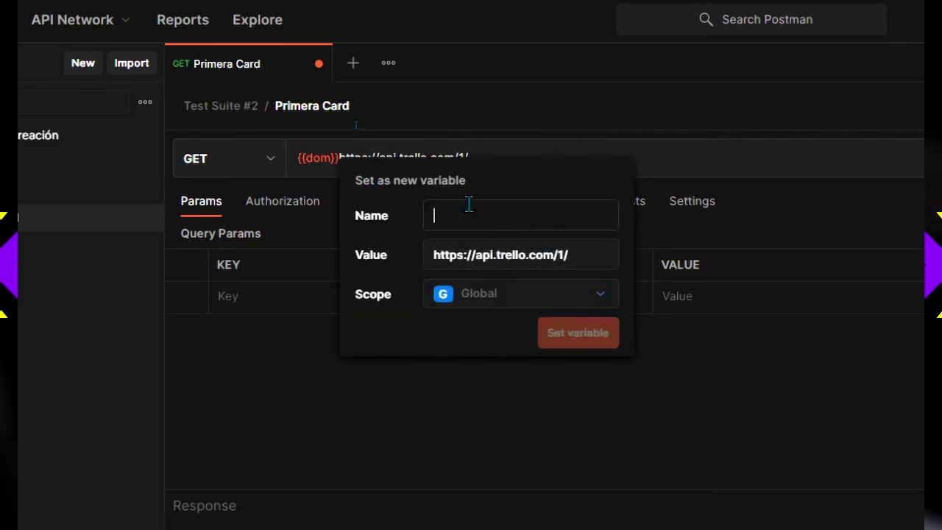
text(dom)
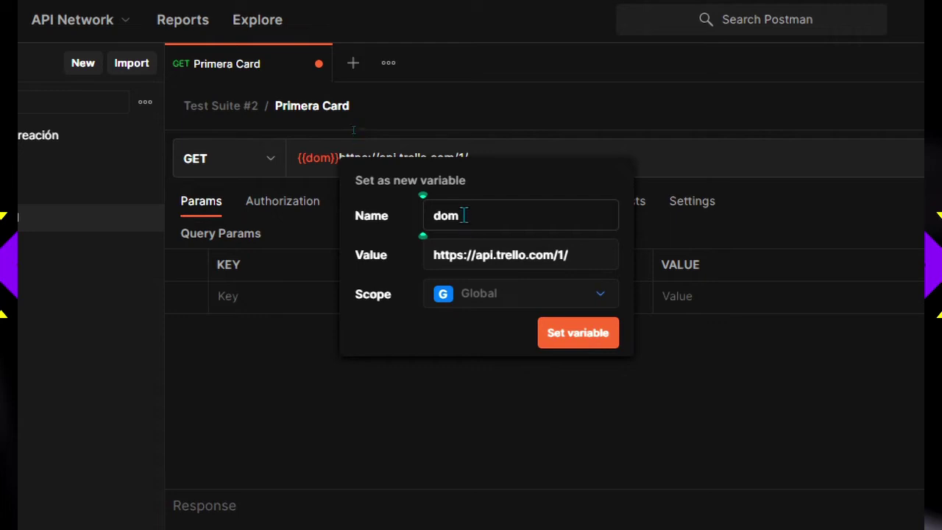
double_click(463, 216)
click(418, 248)
click(471, 217)
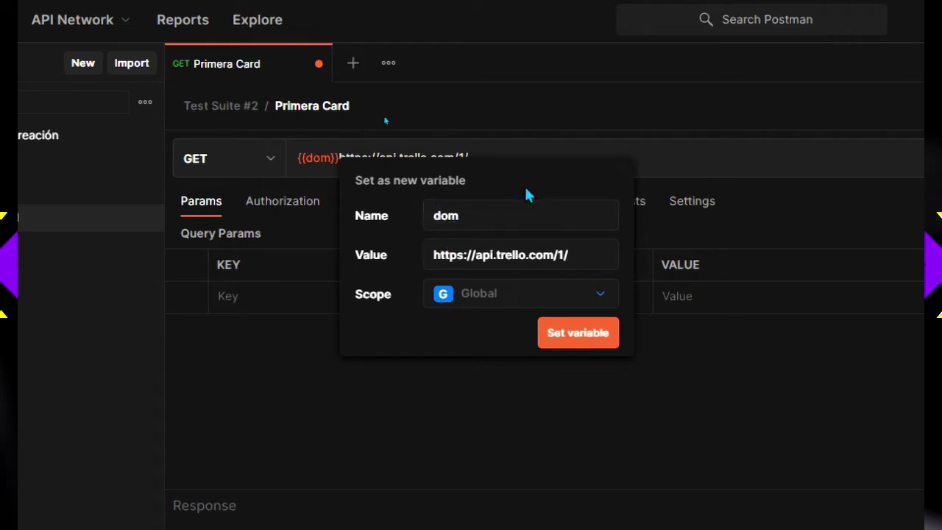
double_click(462, 217)
click(412, 220)
click(554, 340)
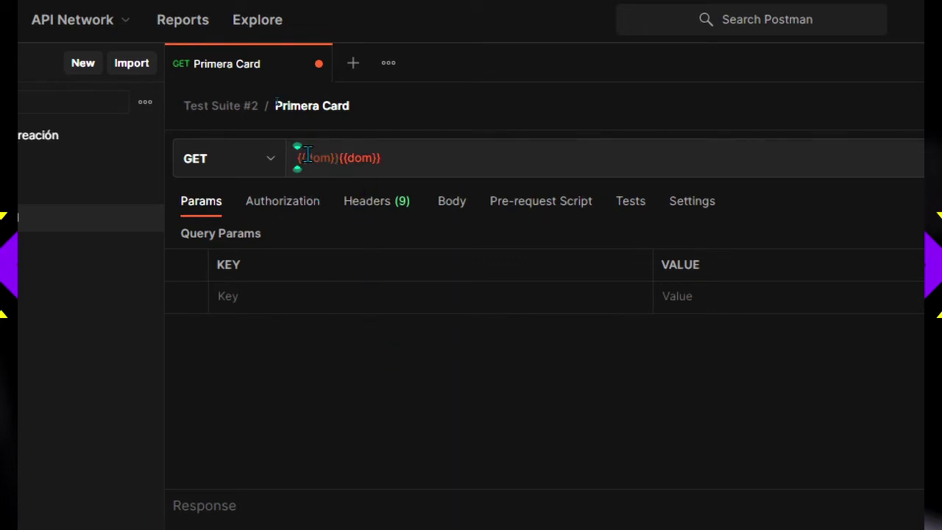
Step: Inspect both {{dom}} references in the request URL and check the suggested variables for the scope of each dom entry
mouse_move(360, 153)
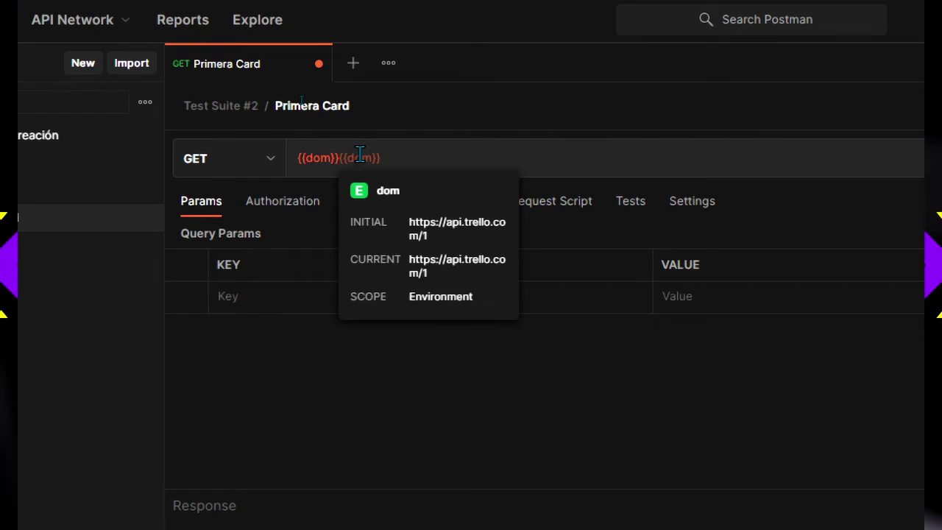
click(297, 153)
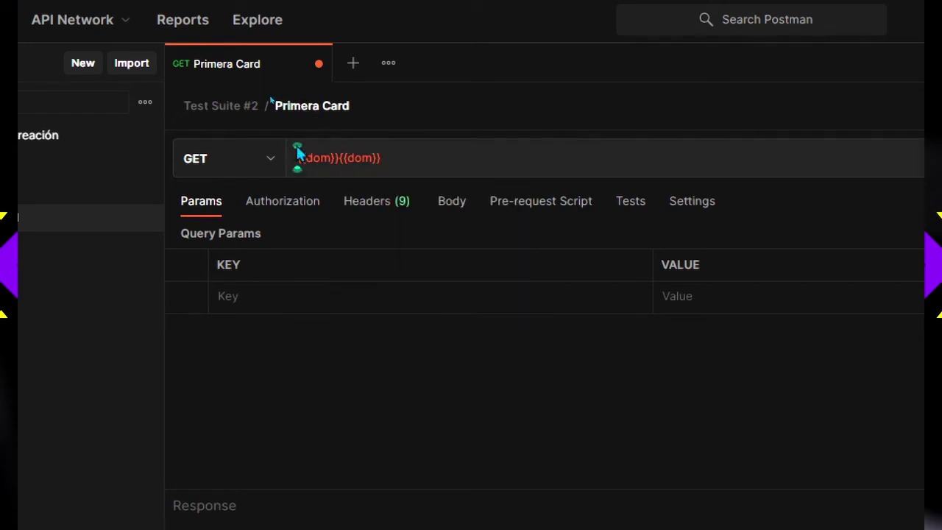
mouse_move(301, 155)
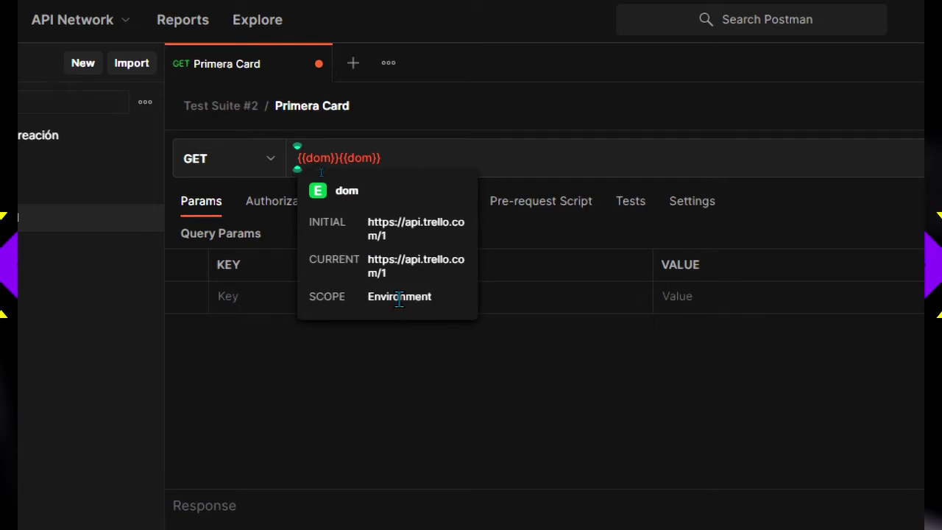
click(389, 158)
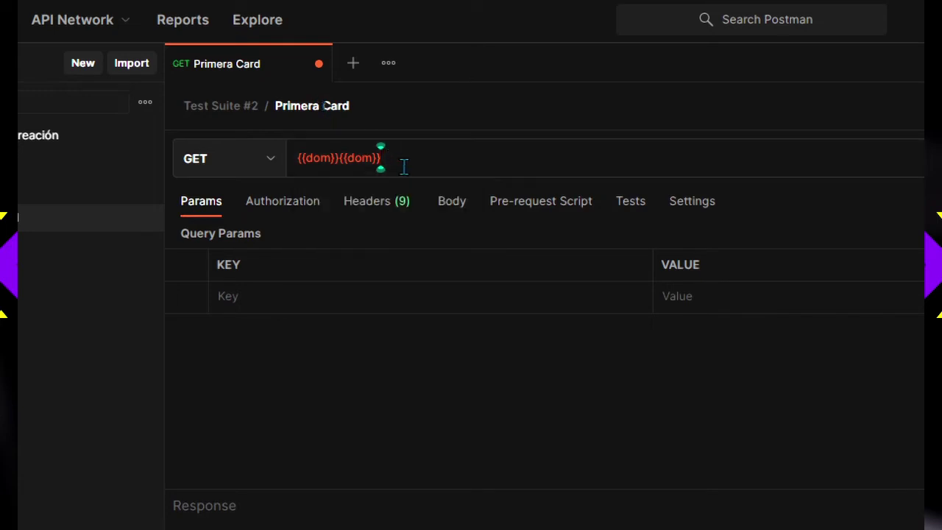
text({{)
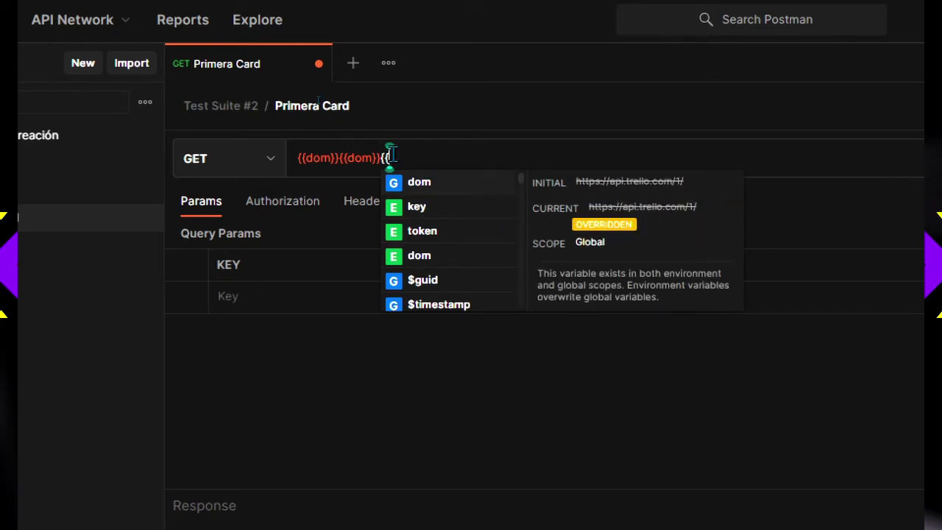
key(BackSpace)
key(BackSpace)
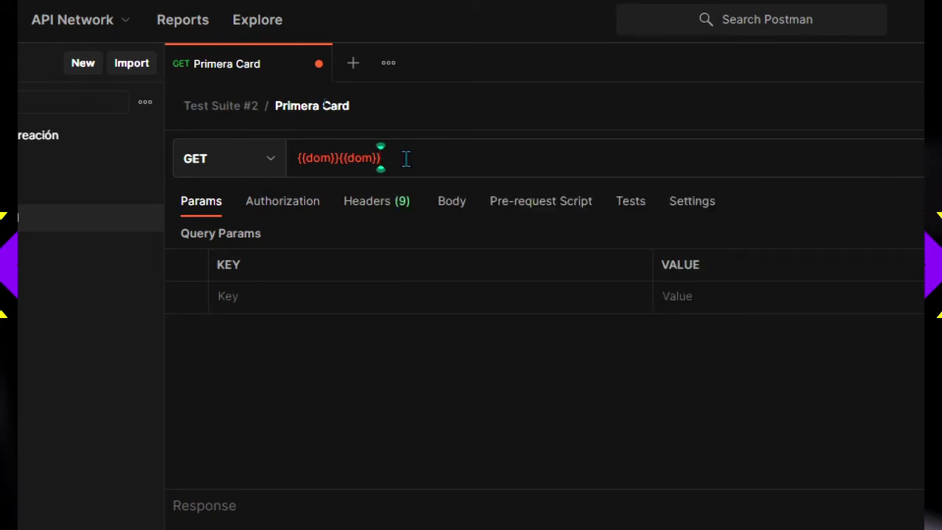
Step: Switch to the API al Grano board in Jamboard and enlarge and spread out the GLOVAR, AMVAR, COLVAR and DATAVAR notes
key(alt+Tab)
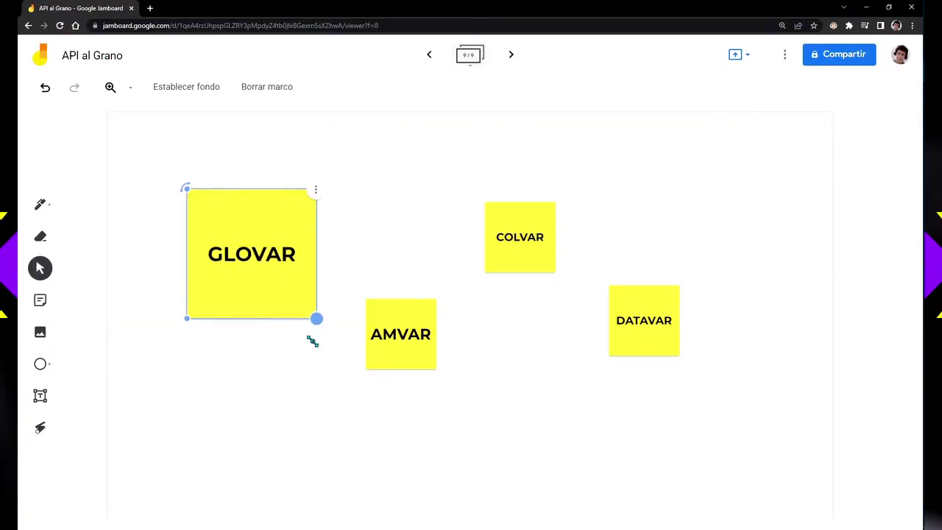
drag(312, 324, 244, 240)
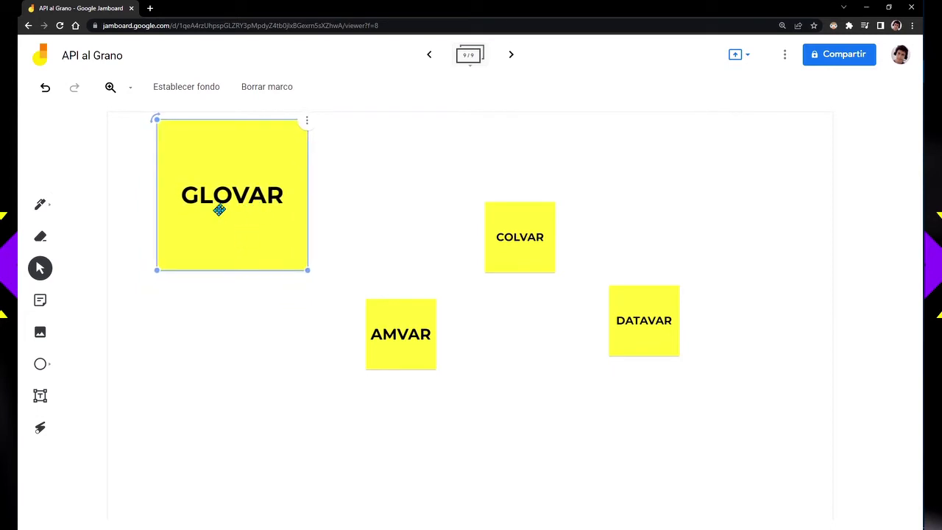
drag(416, 341, 468, 465)
drag(419, 390, 344, 407)
drag(525, 237, 505, 181)
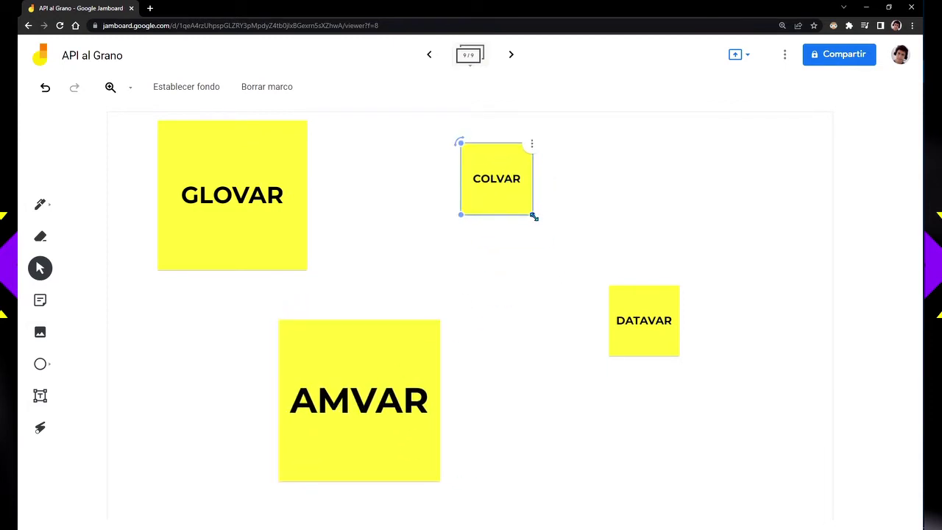
drag(534, 217, 602, 285)
drag(551, 233, 553, 208)
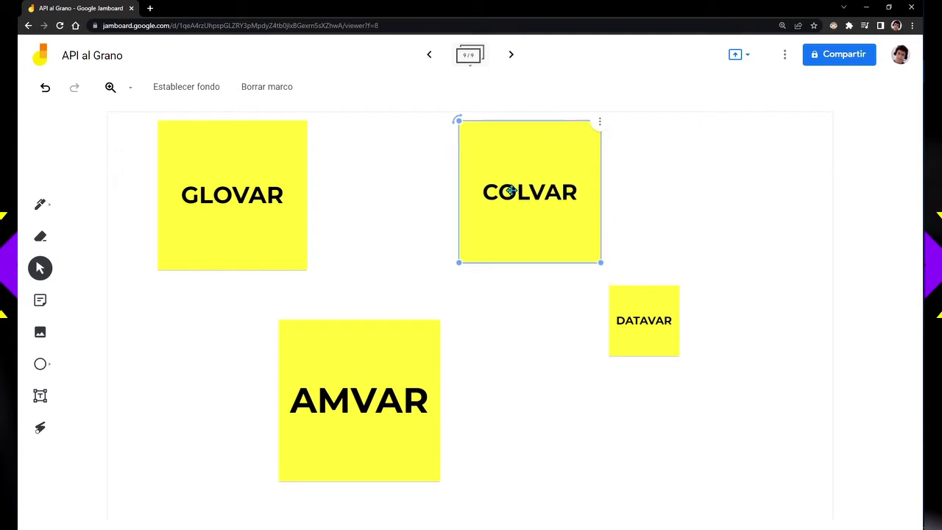
drag(647, 343, 772, 454)
drag(695, 373, 725, 346)
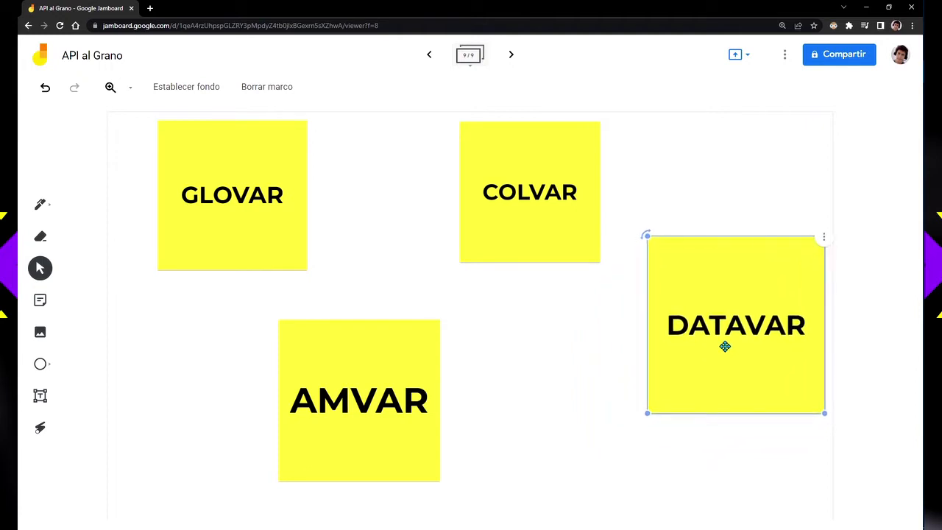
Step: Shrink the DATAVAR note and shift the AMVAR, COLVAR and DATAVAR notes further away from GLOVAR
drag(394, 398, 442, 398)
drag(799, 351, 764, 336)
drag(826, 409, 782, 363)
drag(713, 321, 750, 345)
drag(525, 235, 583, 240)
drag(408, 393, 469, 375)
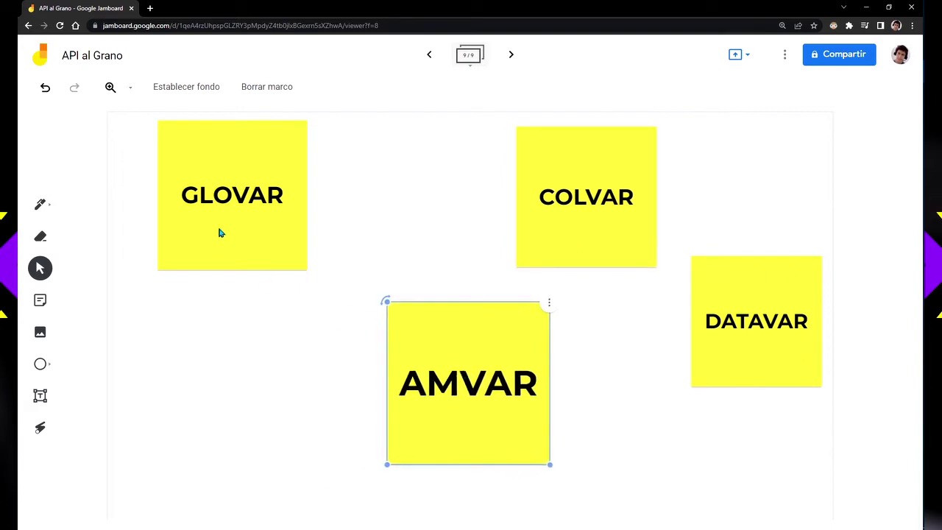
Step: Duplicate the GLOVAR note and change one copy to a green note reading "variables de scope"
drag(220, 231, 315, 193)
key(ctrl+d)
double_click(322, 197)
double_click(337, 253)
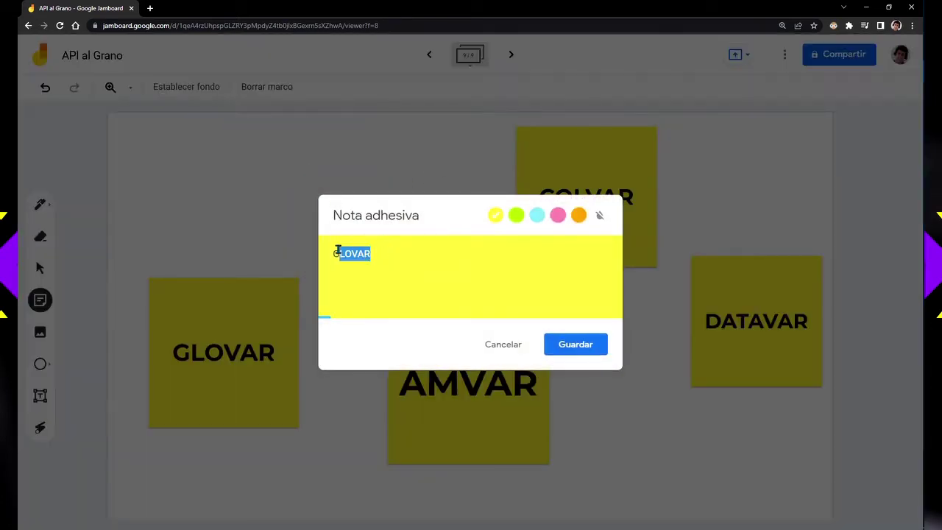
text(variables)
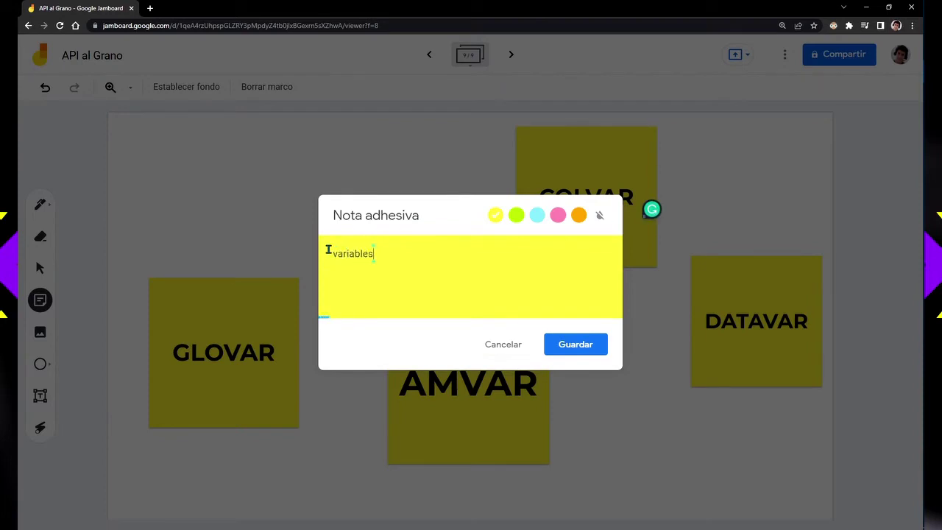
text( de scope)
click(517, 215)
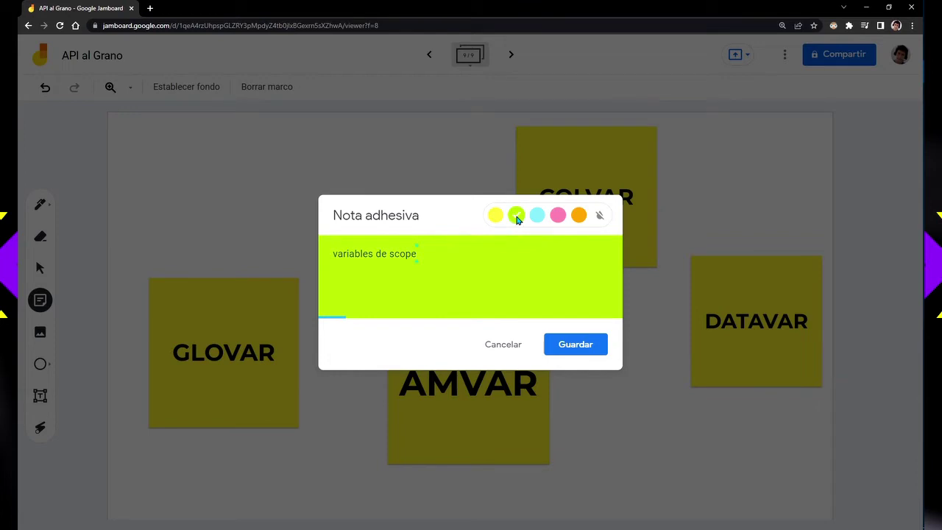
key(ctrl+Return)
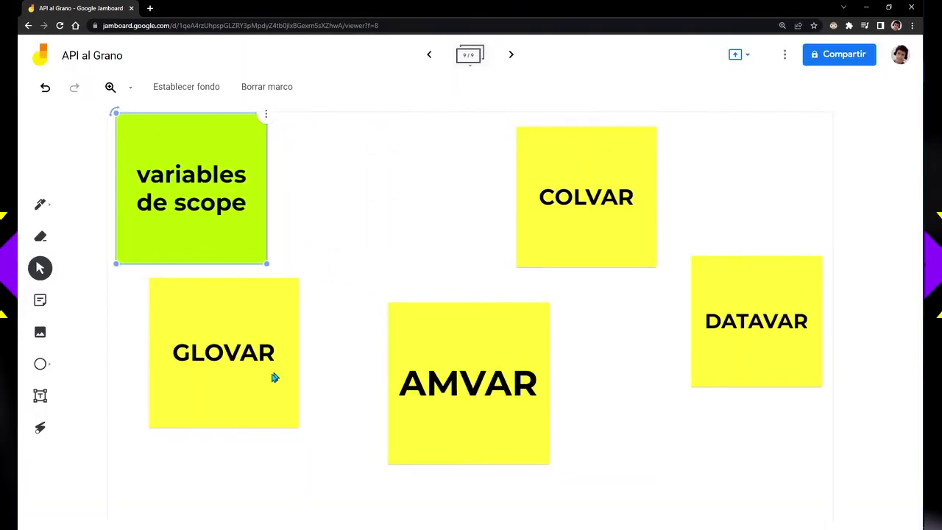
Step: Line up the GLOVAR, AMVAR, COLVAR and DATAVAR notes in a row below the green note
drag(265, 379, 308, 386)
drag(424, 420, 390, 396)
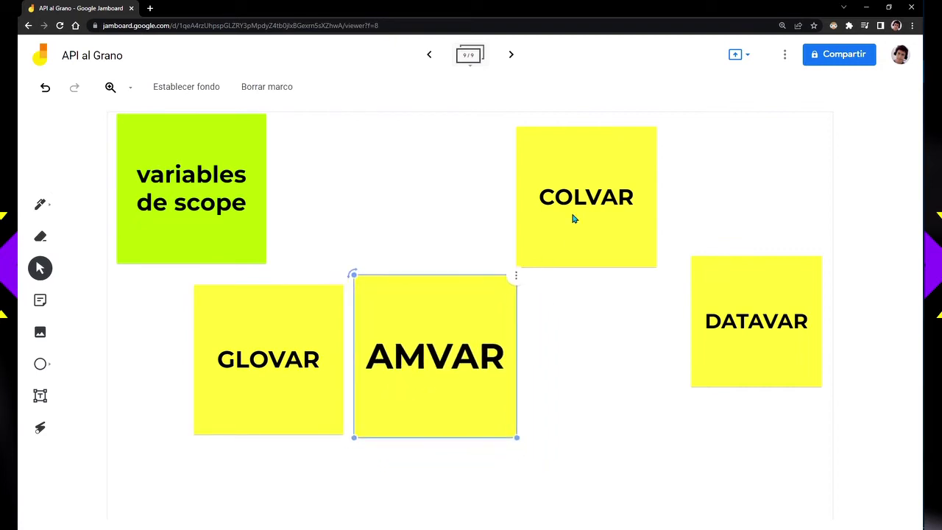
drag(572, 216, 580, 375)
drag(700, 364, 704, 393)
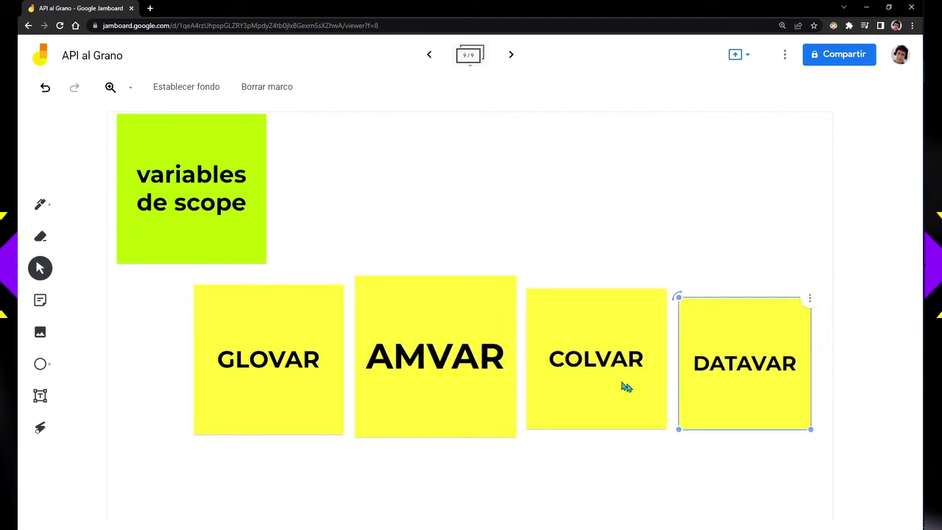
drag(625, 385, 618, 373)
Step: Tuck the green note into the frame's upper-left corner and enlarge the GLOVAR note to about twice its size beneath it
drag(257, 356, 230, 339)
drag(217, 221, 206, 175)
drag(292, 383, 275, 336)
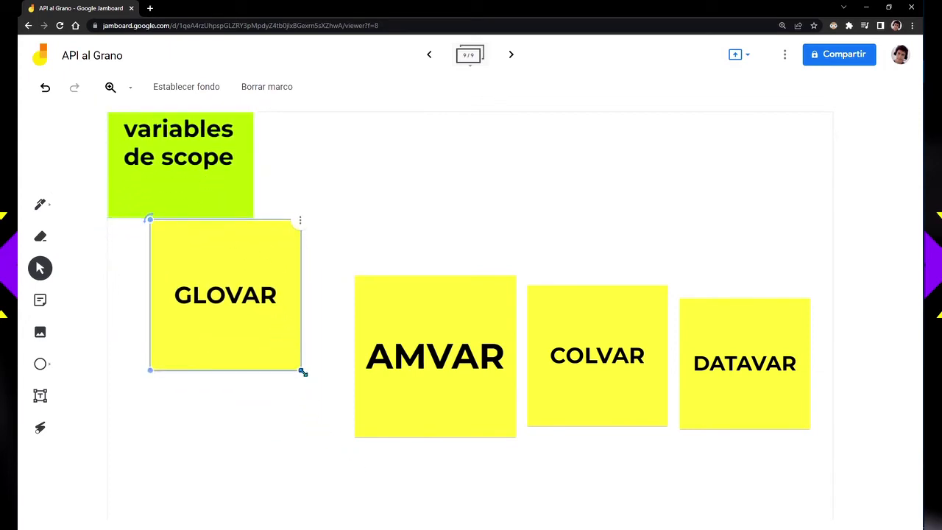
drag(303, 372, 459, 526)
drag(250, 444, 222, 407)
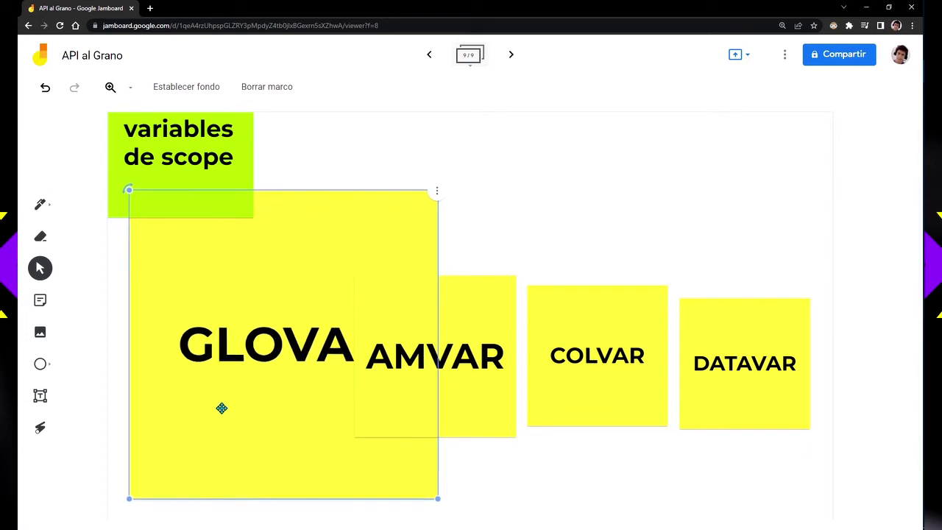
Step: Arrange the AMVAR, COLVAR and DATAVAR notes in sequence beside the enlarged GLOVAR note
drag(383, 391, 426, 367)
drag(639, 370, 690, 354)
drag(753, 376, 764, 341)
drag(616, 339, 600, 341)
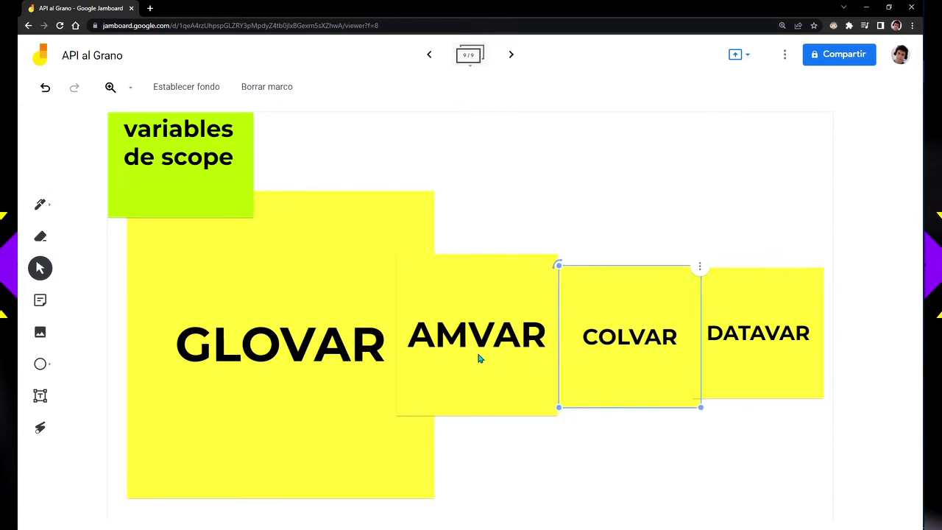
drag(324, 352, 302, 349)
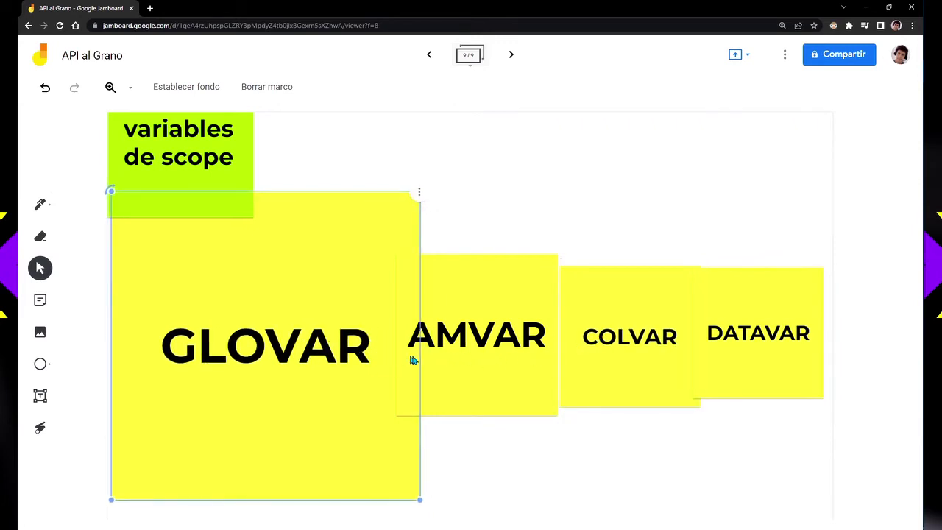
Step: Shrink the AMVAR note and place it over the upper part of GLOVAR's right edge
click(472, 354)
key(Left)
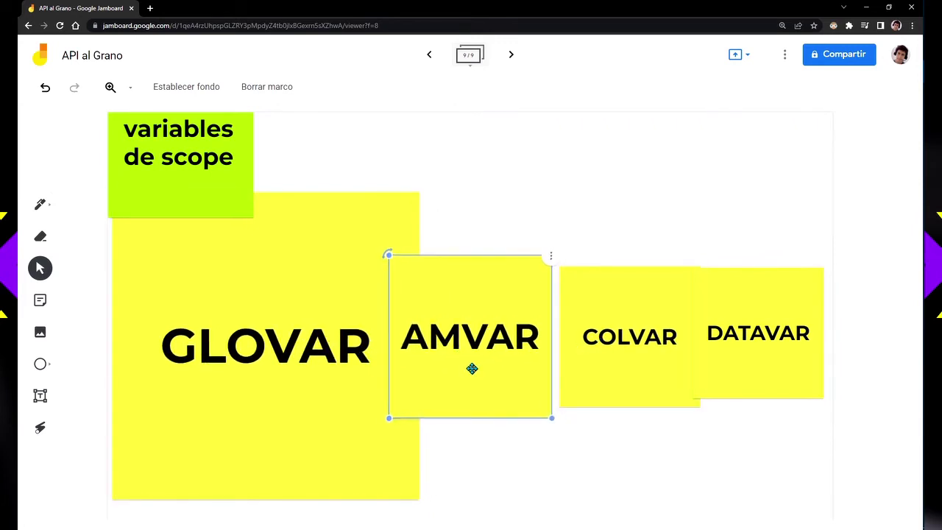
key(Left)
key(Up)
drag(542, 418, 454, 372)
Step: Duplicate the small AMVAR note twice and stack the three notes along GLOVAR's right edge
key(ctrl+d)
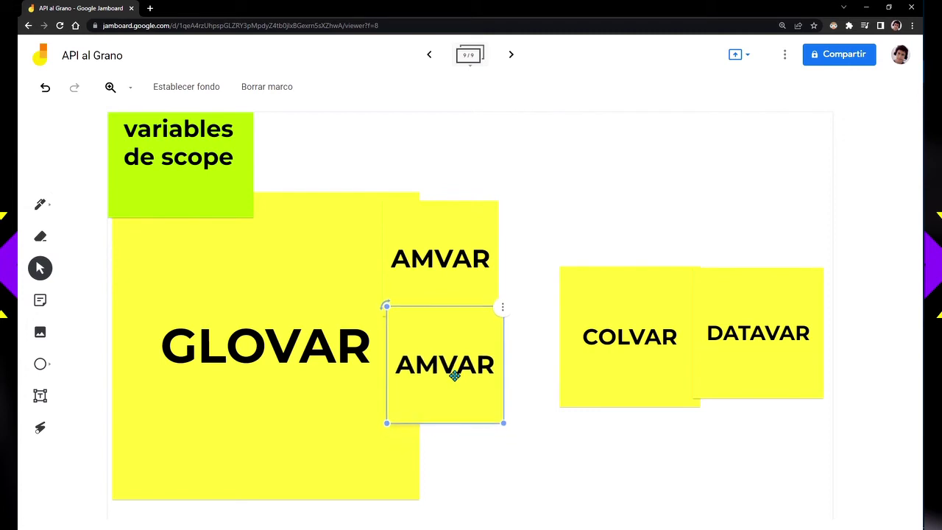
key(ctrl+d)
drag(463, 269, 450, 427)
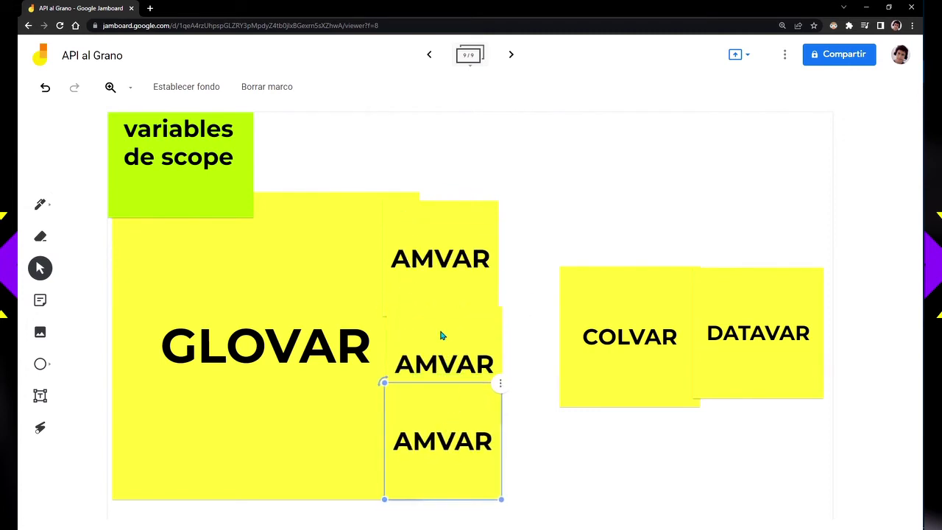
drag(440, 336, 437, 315)
click(427, 246)
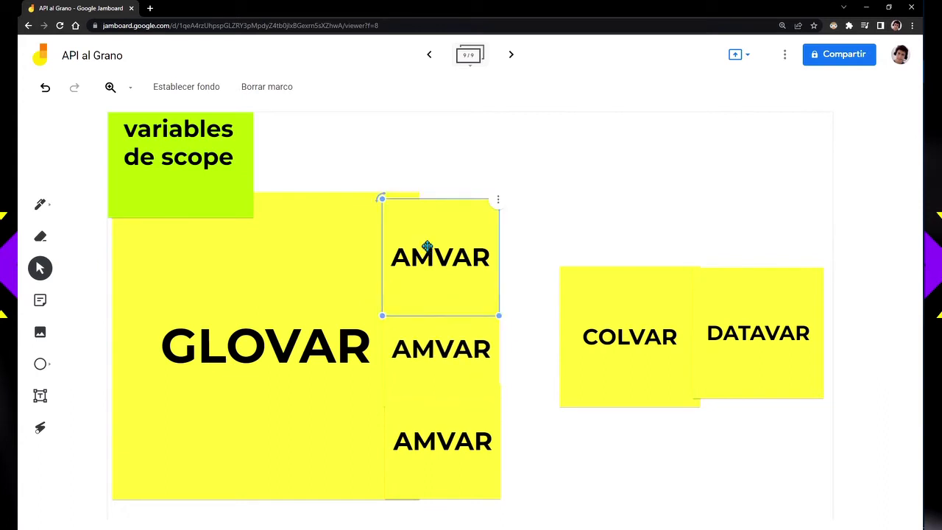
Step: Line up the upper two AMVAR notes with the stack along GLOVAR's right edge and move COLVAR closer to it
drag(426, 247, 427, 241)
click(455, 160)
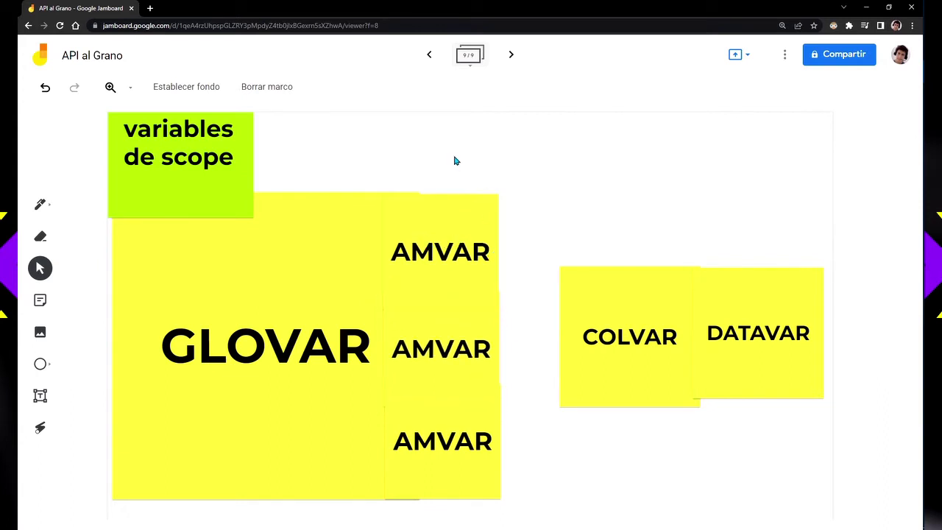
click(430, 354)
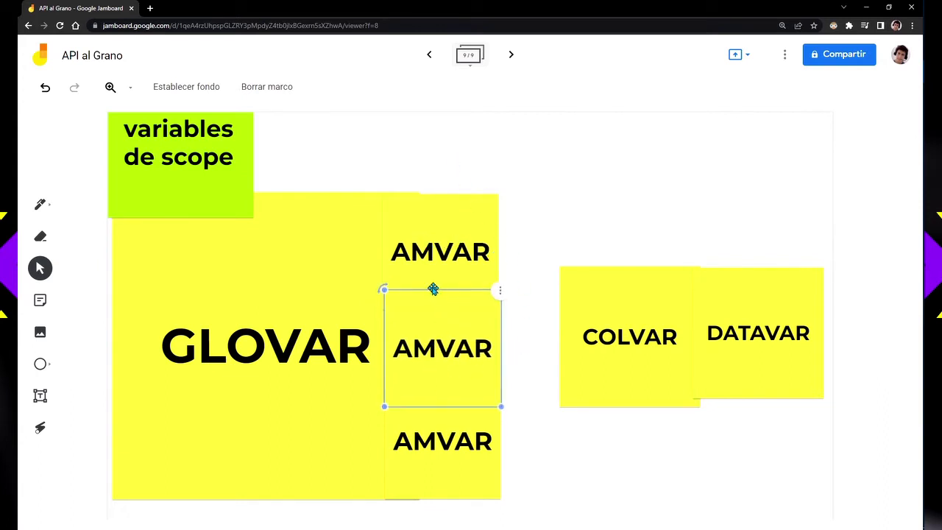
drag(433, 289, 429, 277)
click(418, 168)
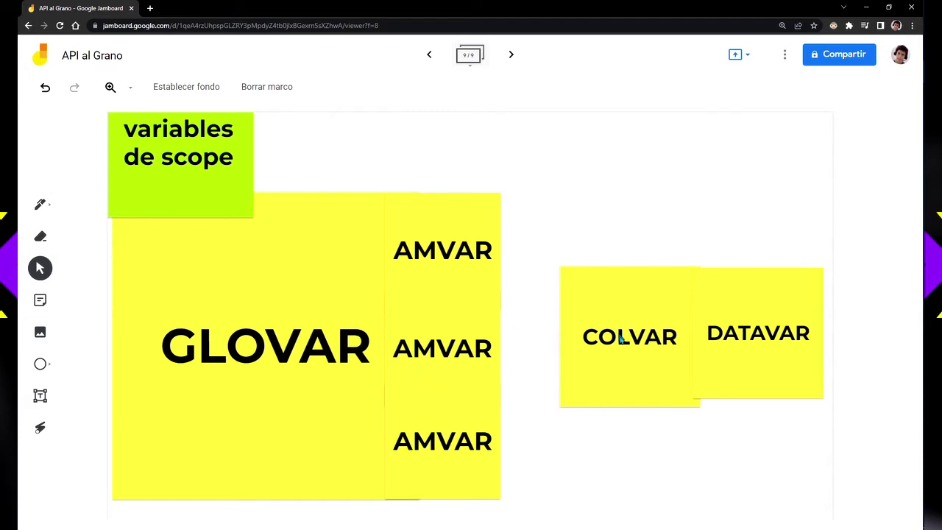
drag(620, 337, 597, 329)
click(277, 357)
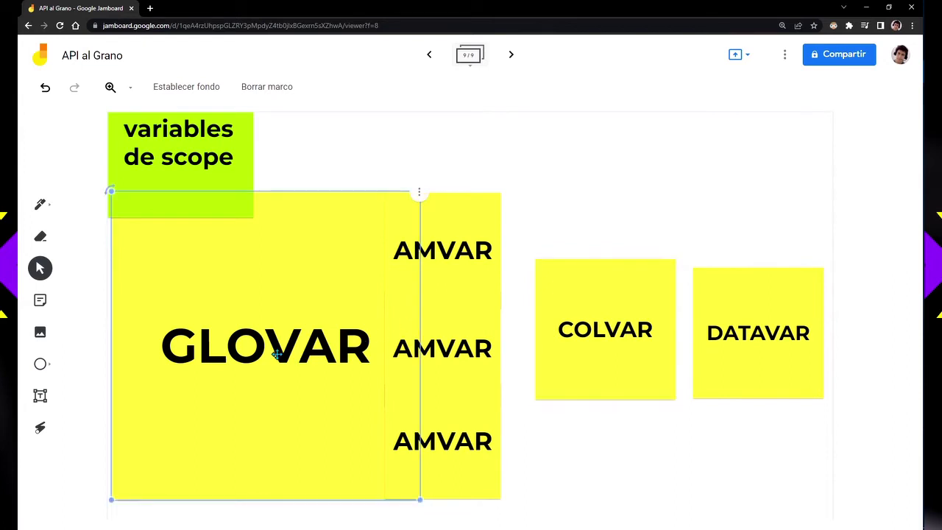
click(462, 255)
click(456, 346)
click(452, 433)
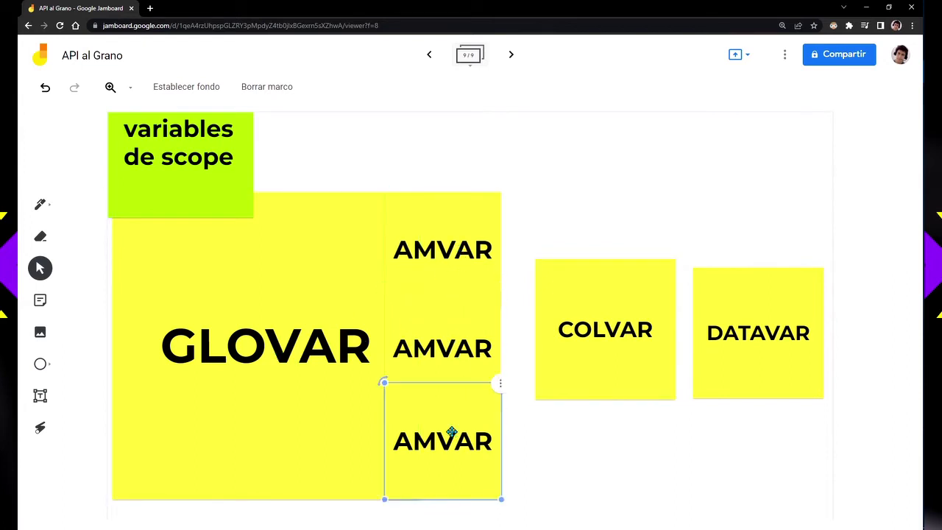
click(433, 263)
click(435, 353)
click(444, 427)
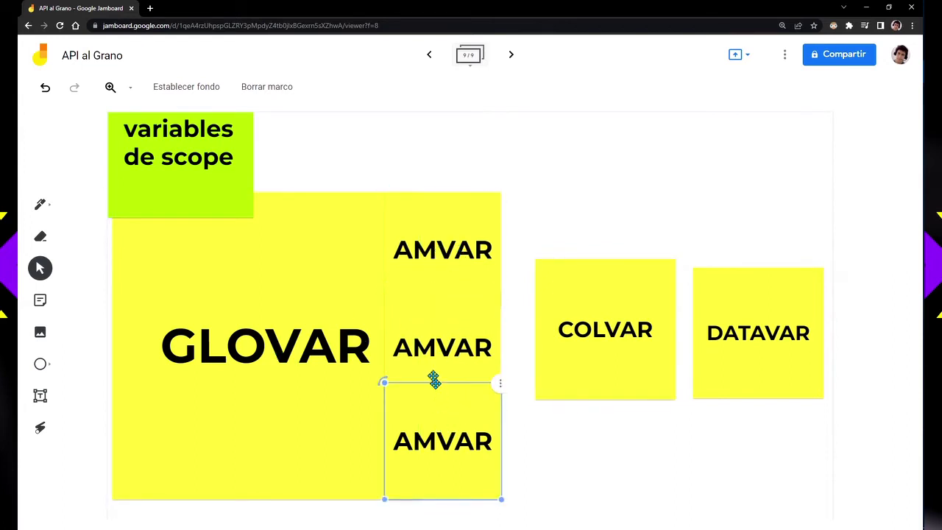
click(426, 365)
click(433, 269)
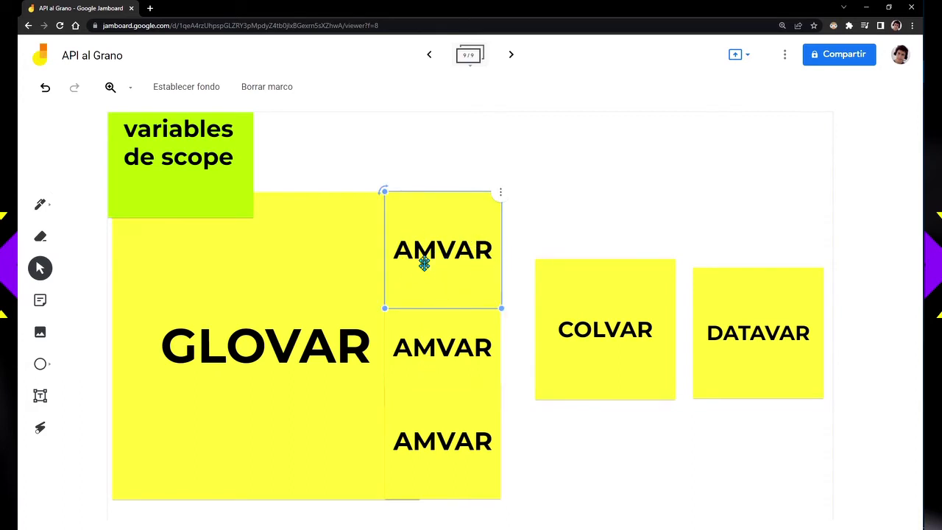
click(456, 363)
click(453, 443)
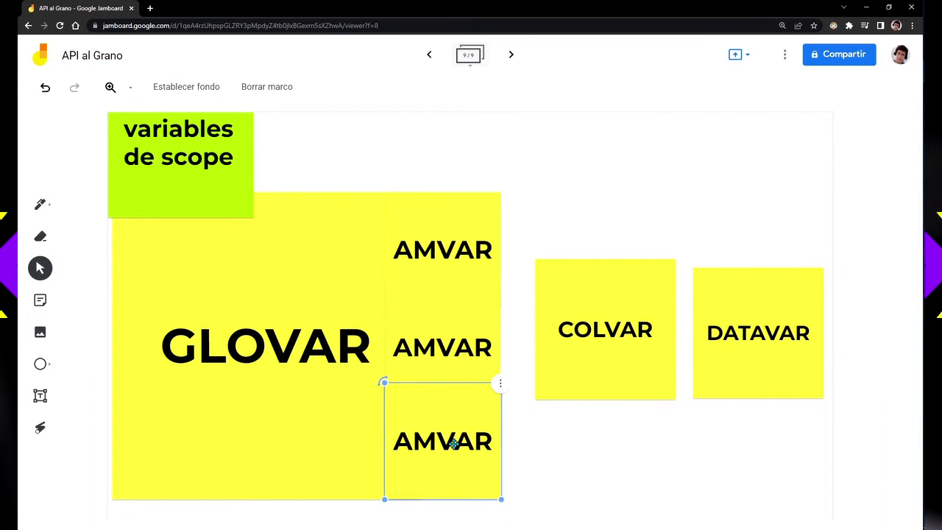
click(471, 338)
click(470, 251)
Step: Shrink COLVAR to less than half its size, place it against the top AMVAR's right edge, and stack a duplicate beneath it
click(602, 337)
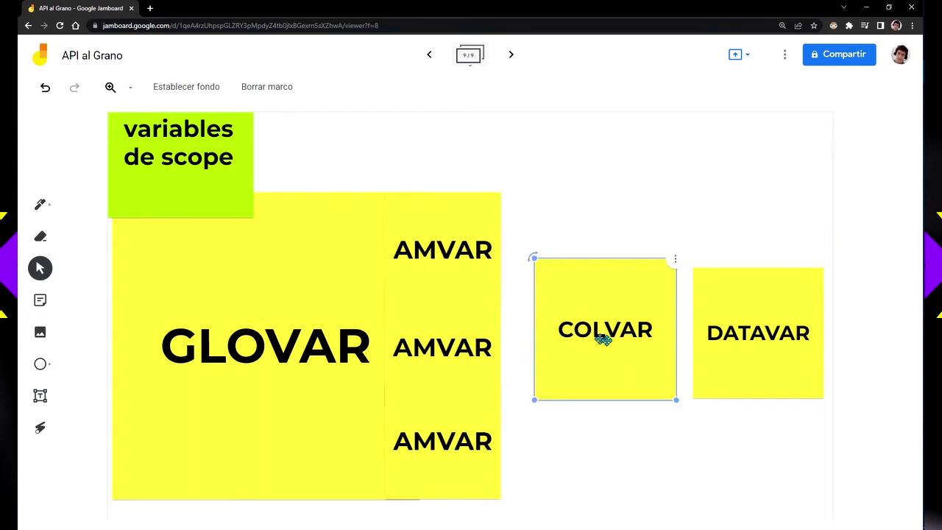
drag(678, 398, 522, 274)
key(ctrl+d)
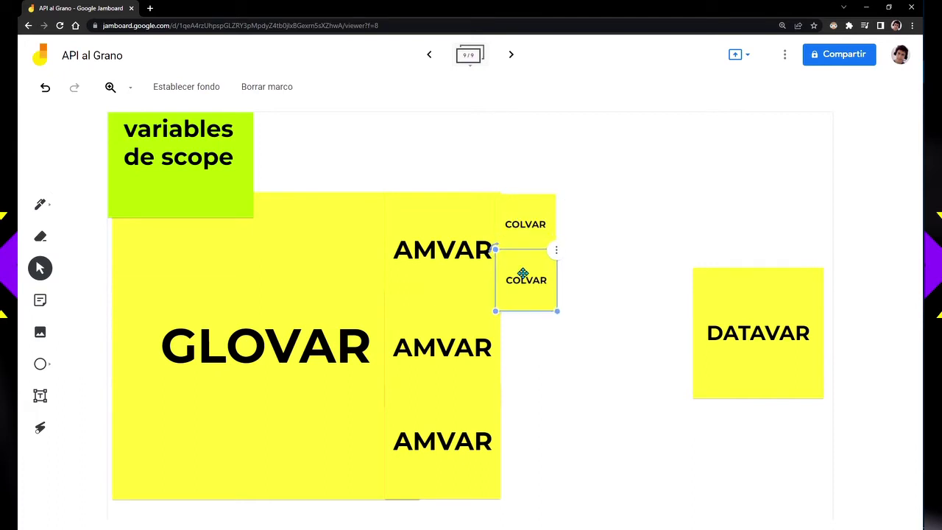
click(567, 366)
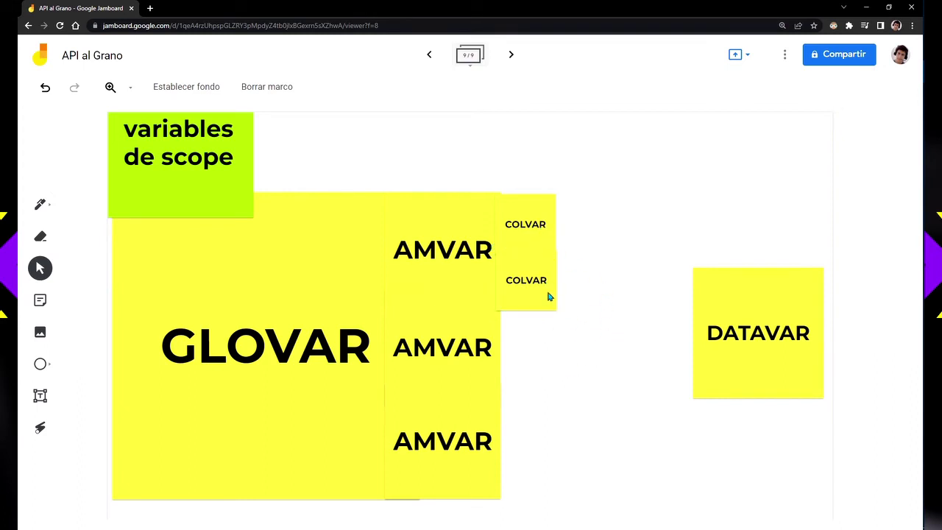
Step: Shrink DATAVAR to about a quarter of its size and stack it with a duplicate along the upper COLVAR's right edge
drag(740, 368, 682, 349)
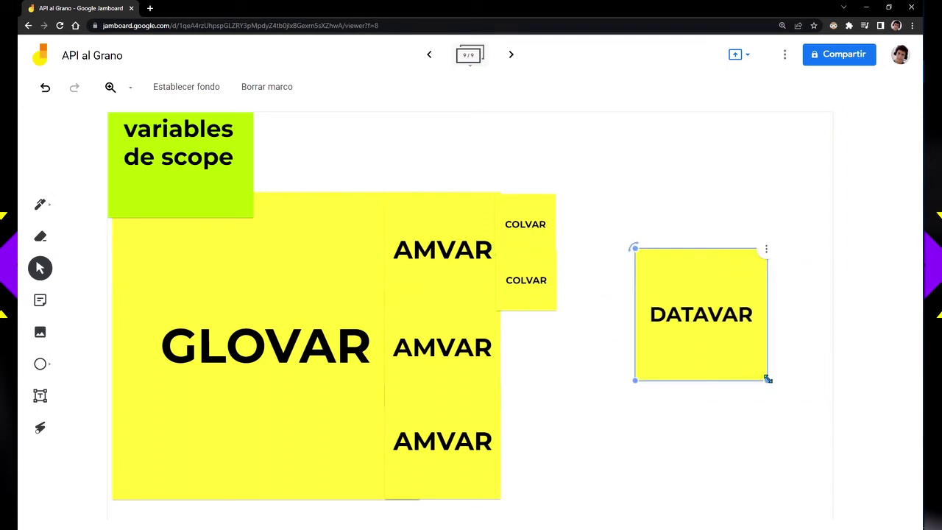
drag(768, 379, 565, 229)
click(614, 268)
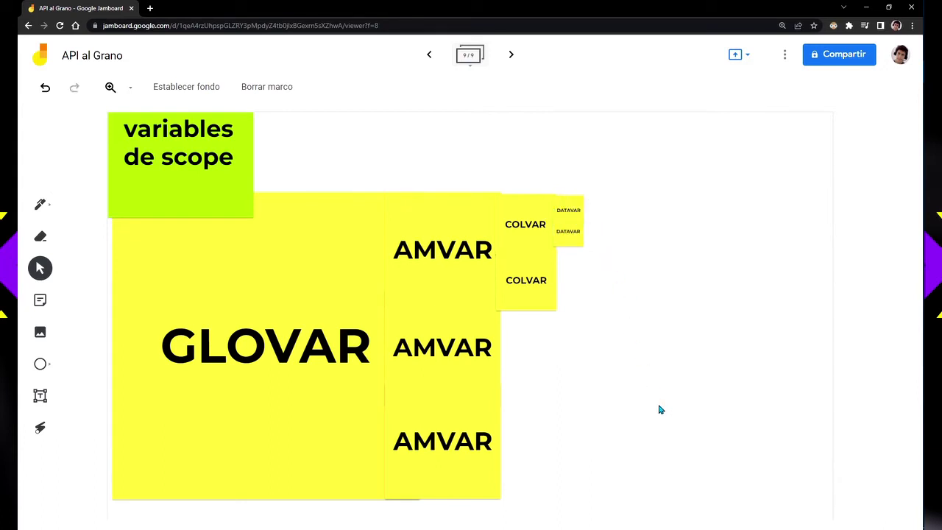
Step: Enlarge the green "variables de scope" note slightly and shift the GLOVAR note left to the frame's edge
click(246, 202)
drag(257, 218, 265, 228)
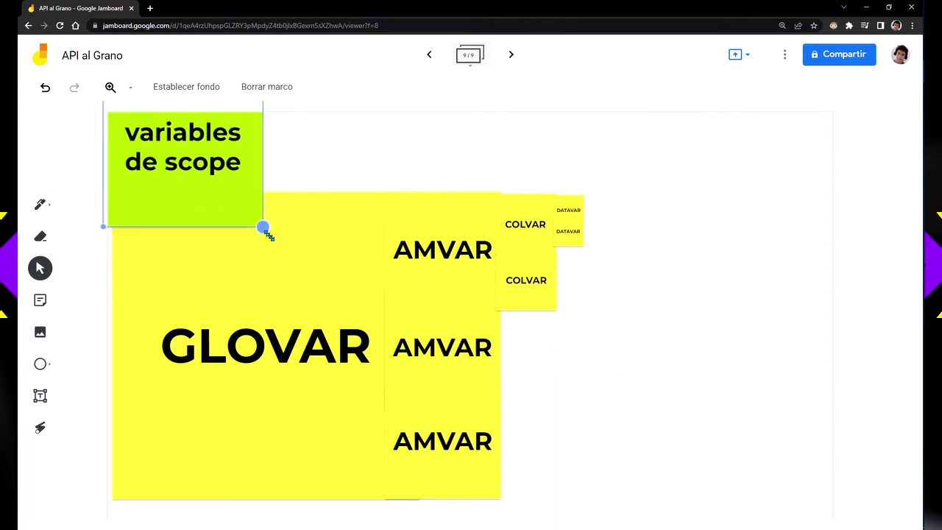
click(328, 300)
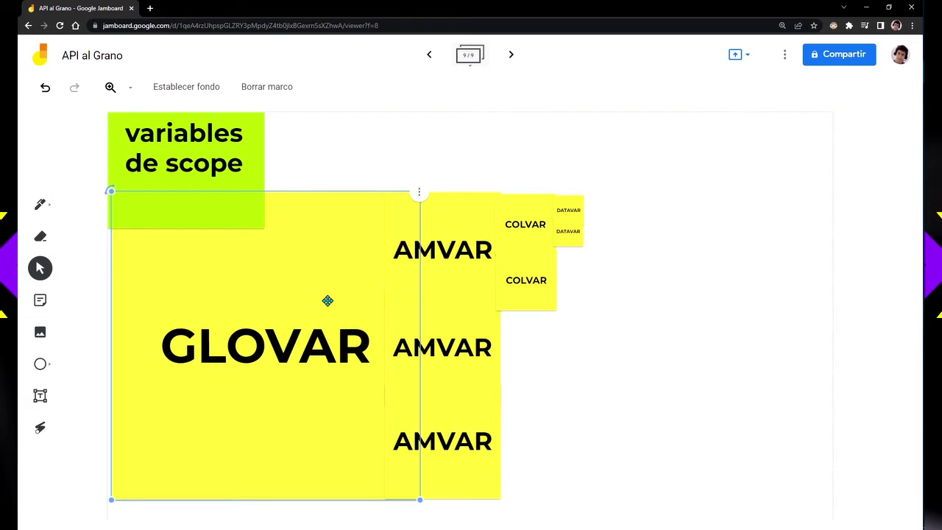
drag(248, 330, 238, 331)
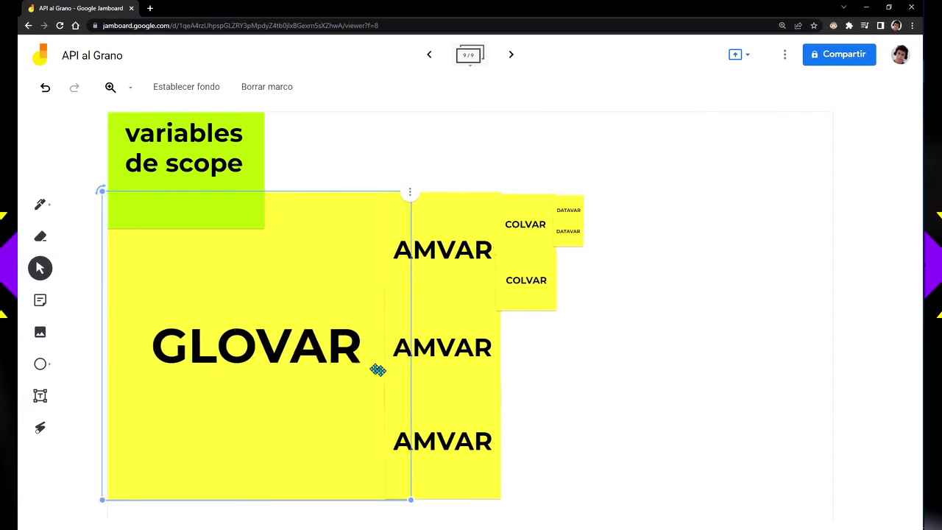
click(455, 453)
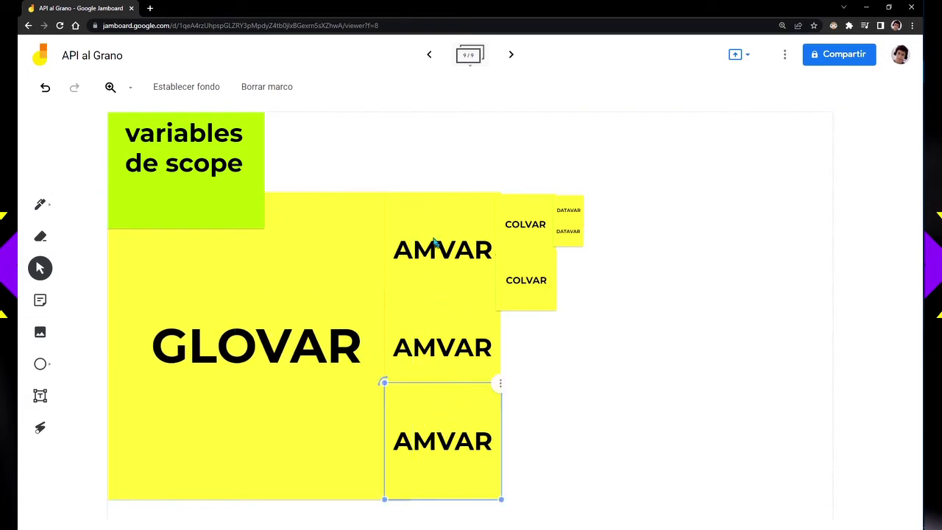
click(537, 224)
click(525, 220)
click(523, 269)
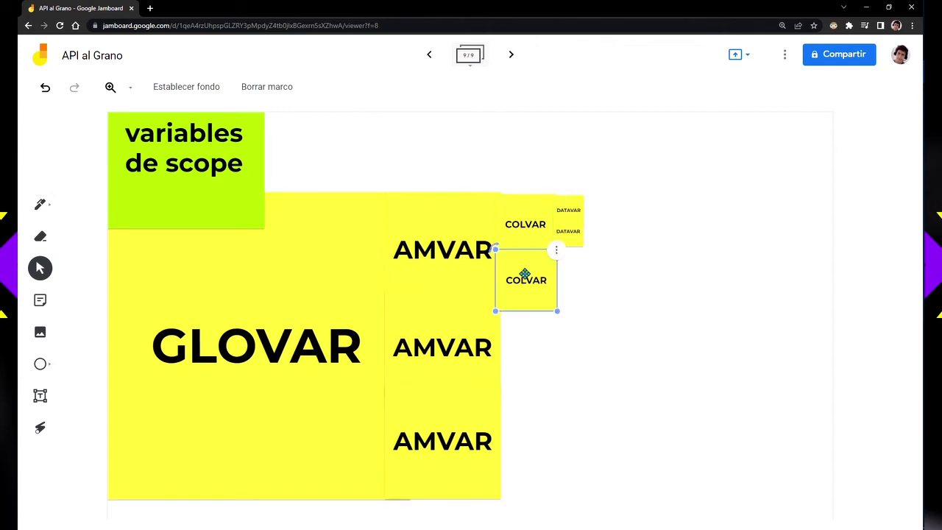
click(582, 212)
click(583, 212)
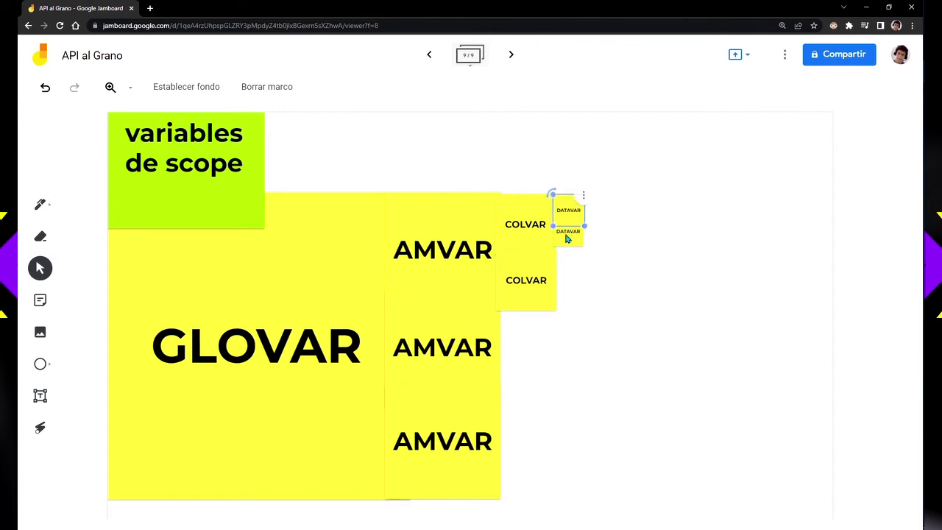
click(567, 238)
click(625, 242)
Step: Switch to Postman and inspect the {{dom}} variables in the Primera Card request URL
key(alt+Tab)
click(425, 218)
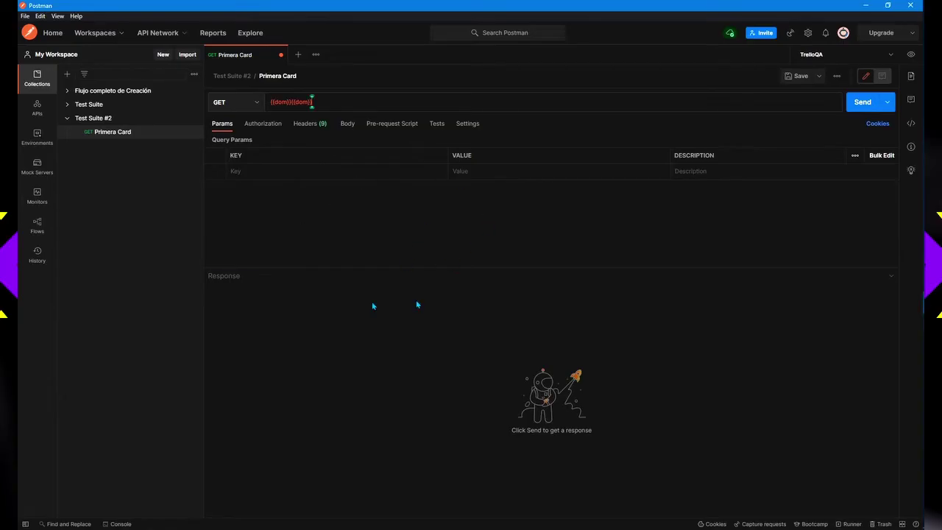
mouse_move(299, 101)
Step: Return to the Jamboard diagram and nudge the GLOVAR note slightly further left
key(alt+Tab)
drag(273, 360, 269, 358)
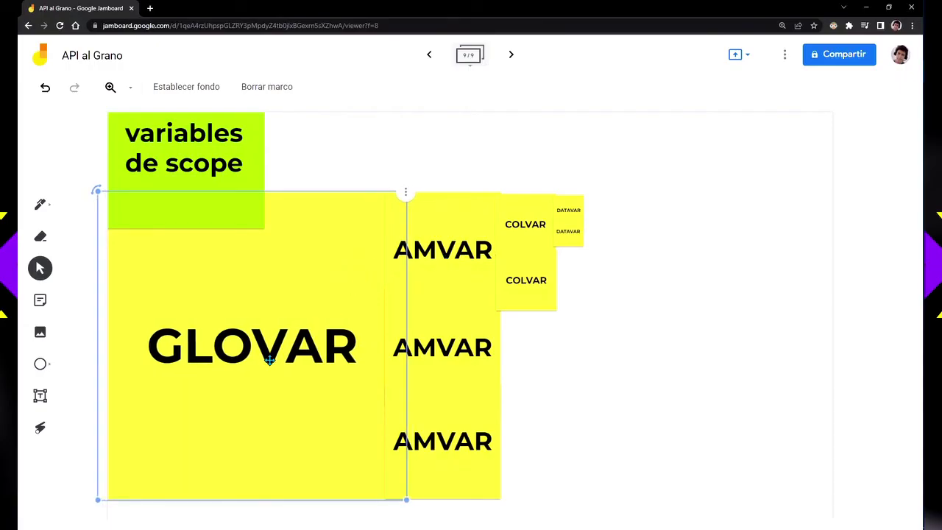
click(440, 276)
click(522, 228)
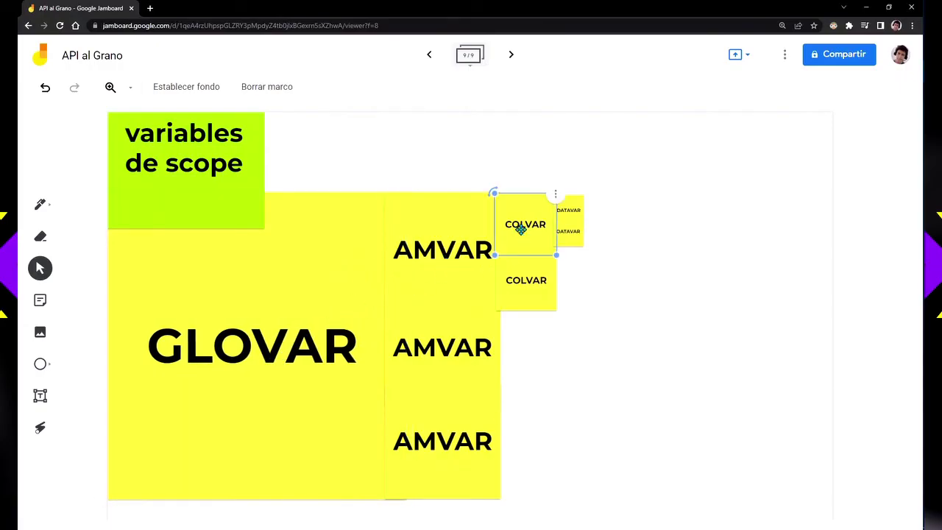
click(566, 213)
click(405, 151)
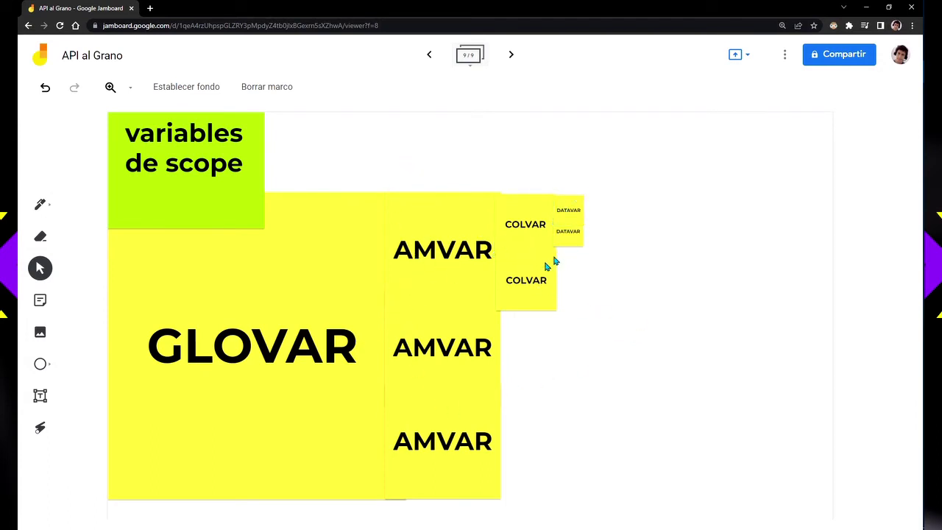
click(572, 212)
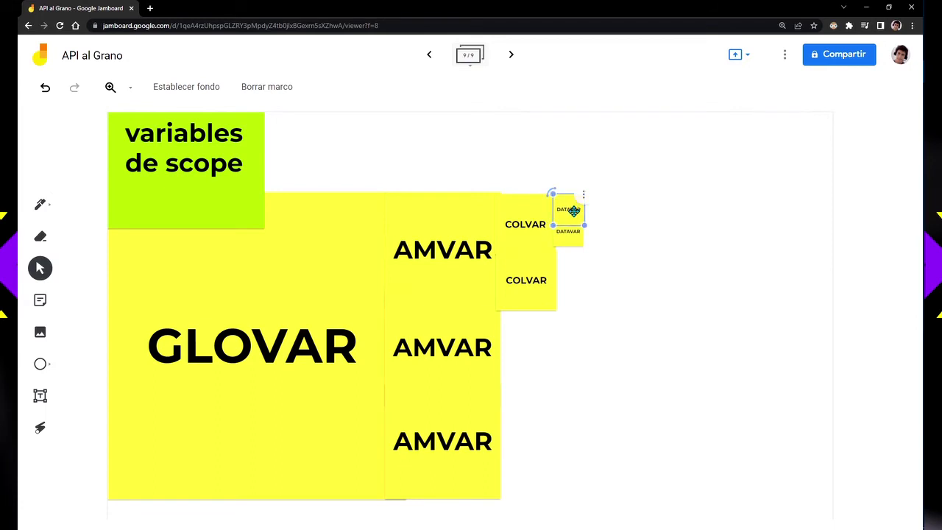
click(518, 221)
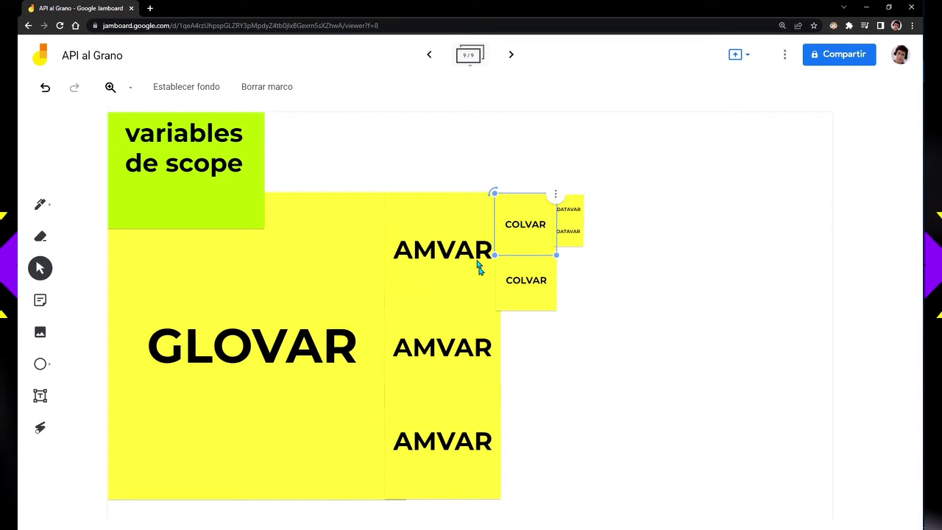
click(455, 246)
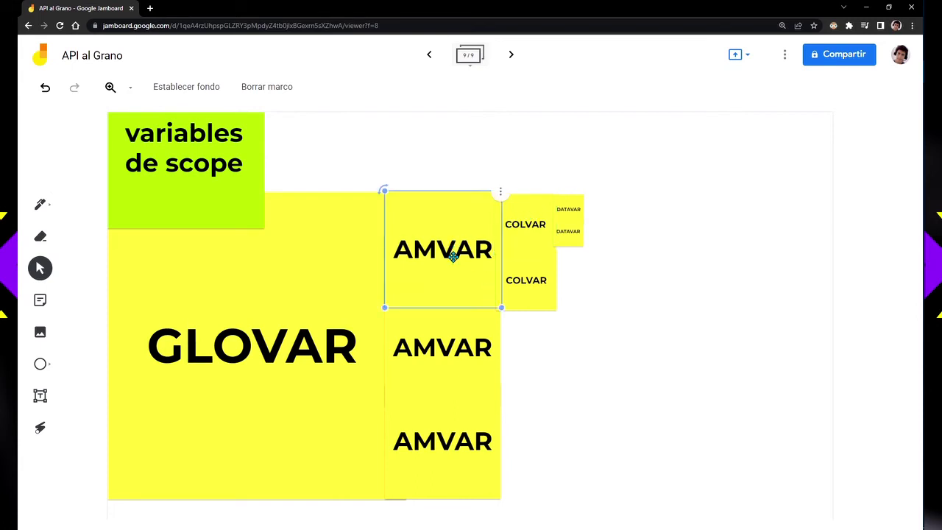
click(528, 241)
click(515, 265)
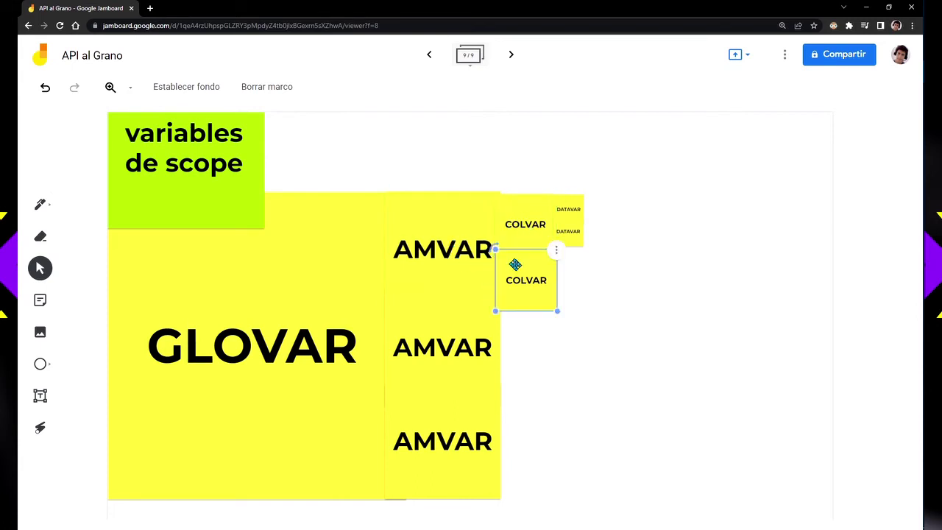
Step: Nudge the upper COLVAR note up to meet the top AMVAR note's upper edge
click(522, 234)
click(524, 275)
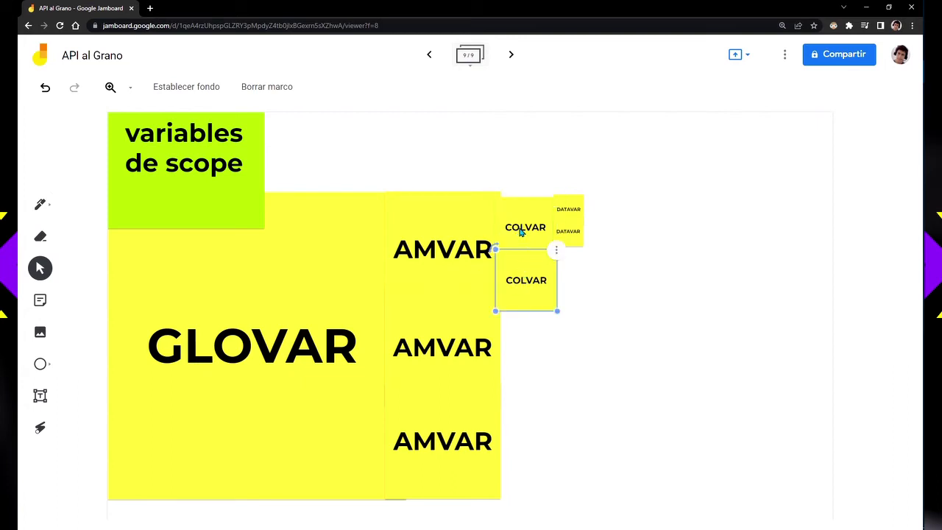
click(468, 243)
drag(521, 227, 523, 219)
click(444, 241)
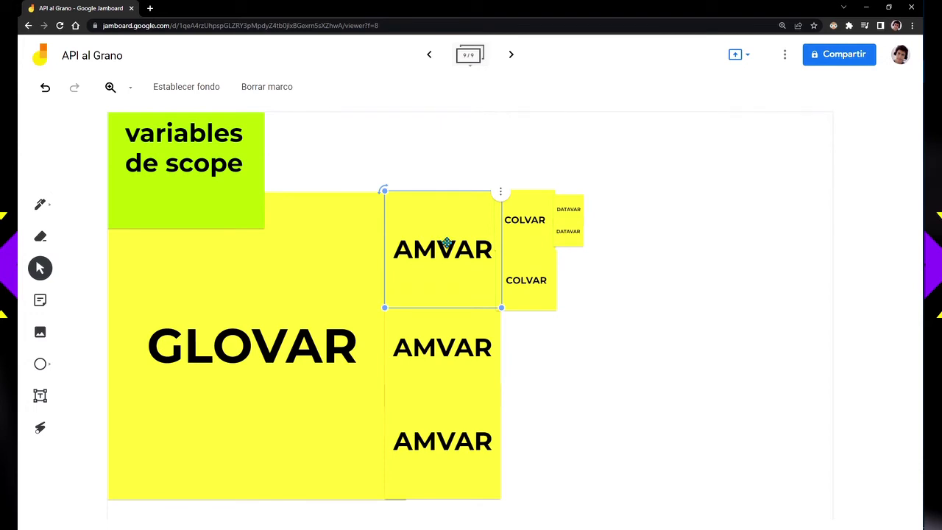
click(326, 305)
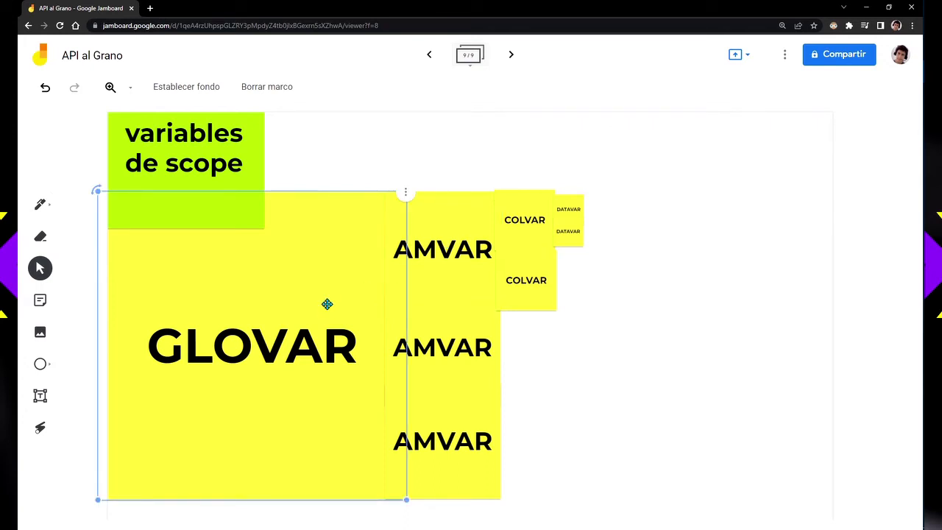
click(438, 263)
click(432, 336)
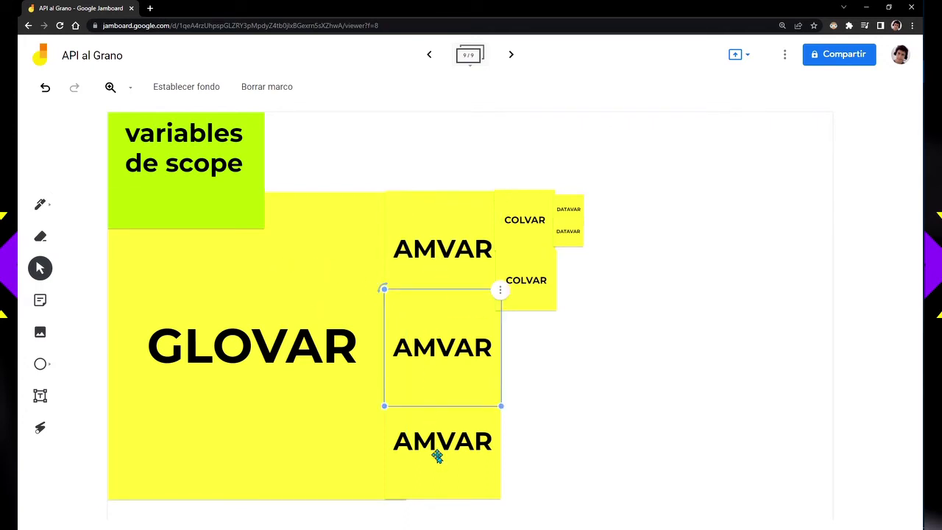
click(438, 457)
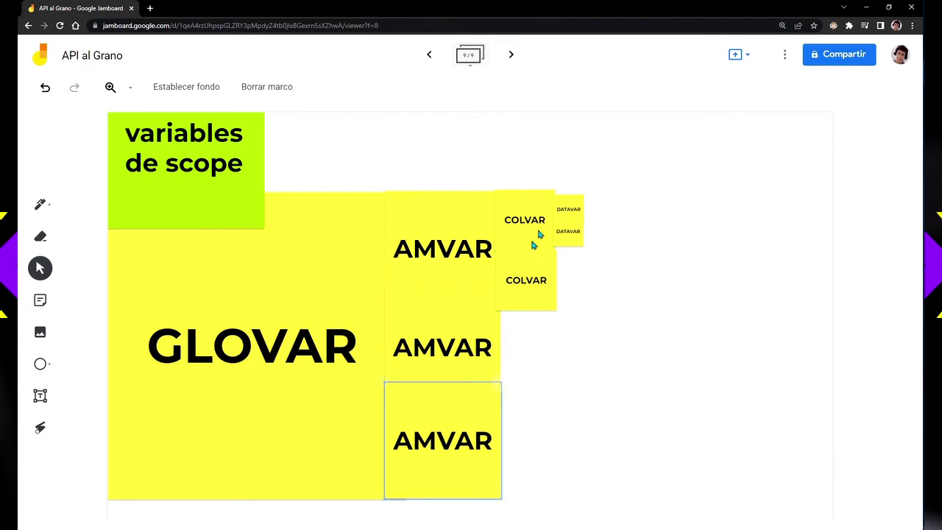
Step: Duplicate the green "variables de scope" note, place the copy over the upper AMVAR notes, and change its text to FAMILIA VAR
click(195, 204)
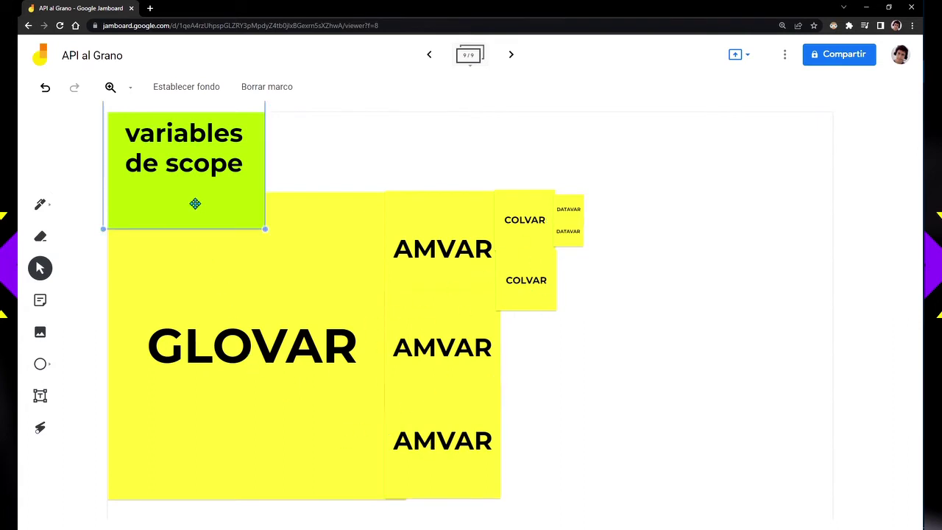
key(ctrl+d)
drag(229, 213, 318, 254)
double_click(458, 278)
text(FAMI)
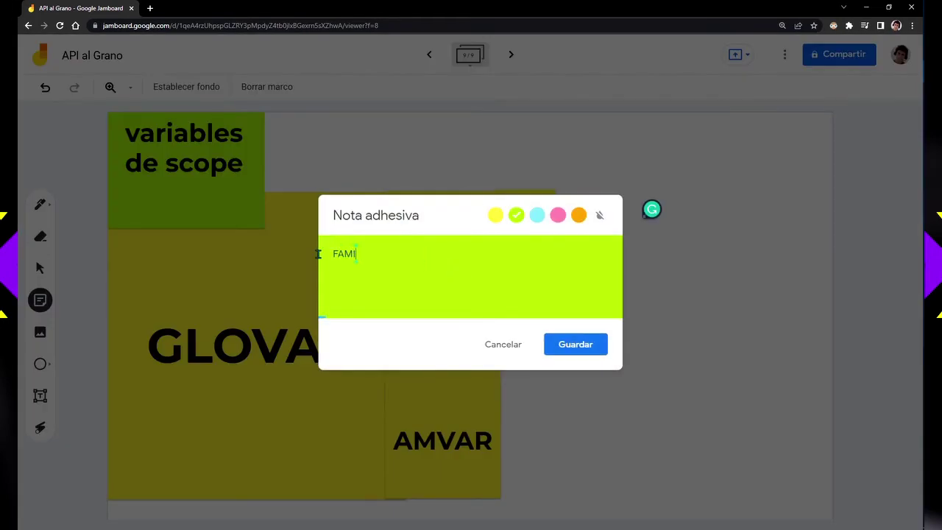
text(LIA VAR)
key(ctrl+Return)
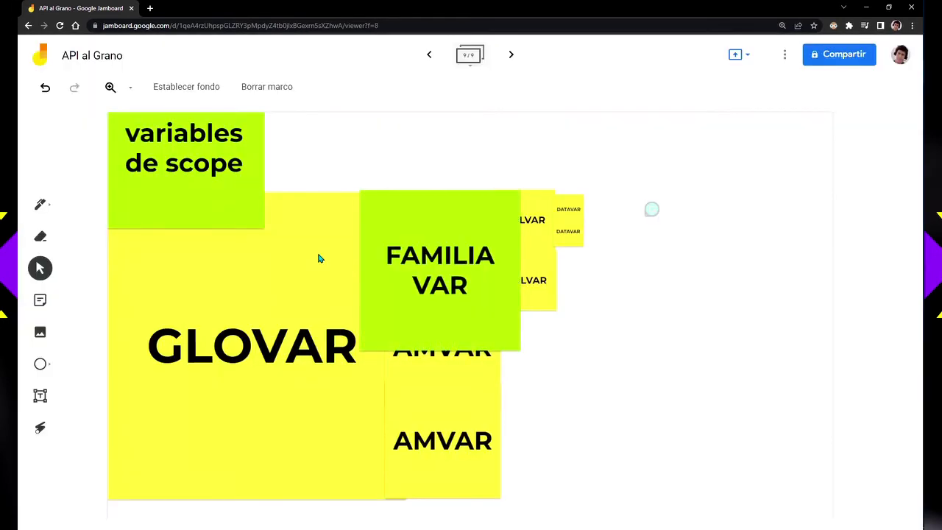
Step: Move the FAMILIA VAR note off the AMVAR notes into the empty area below the COLVAR notes
drag(448, 255, 606, 402)
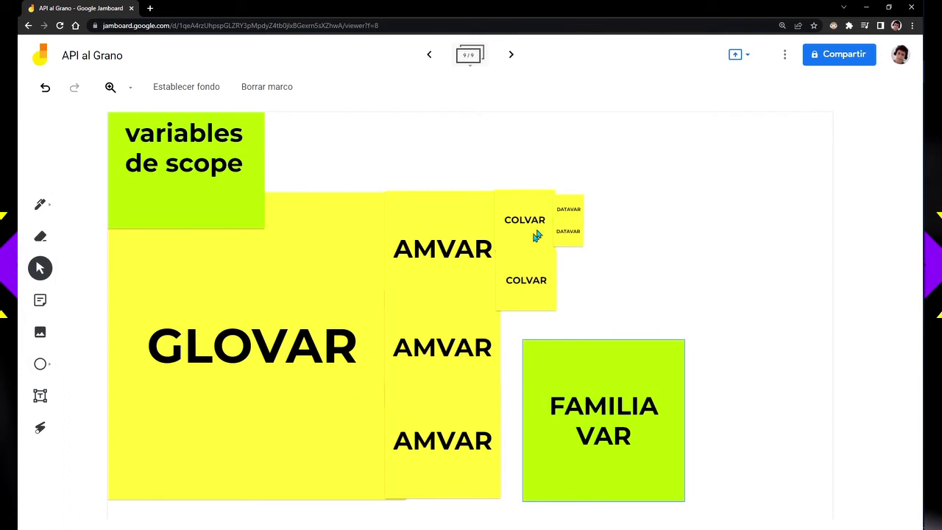
click(568, 212)
double_click(567, 212)
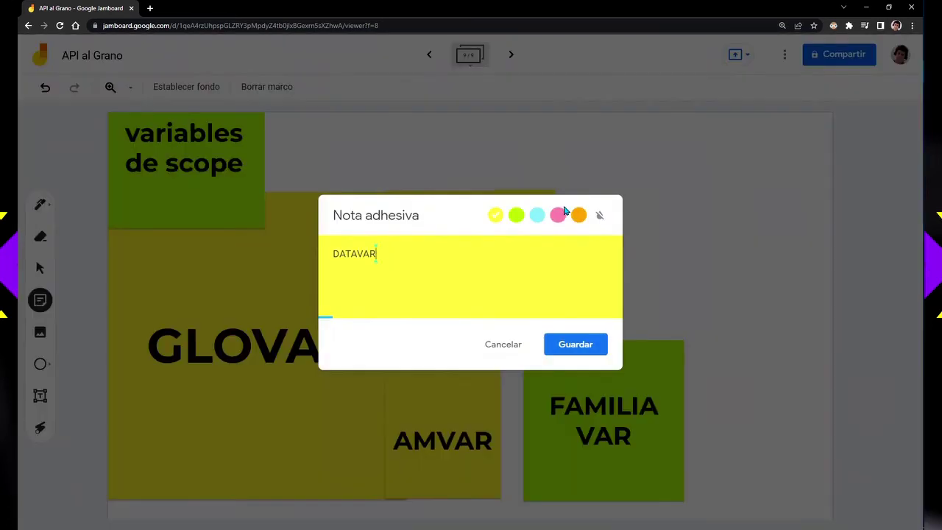
click(575, 340)
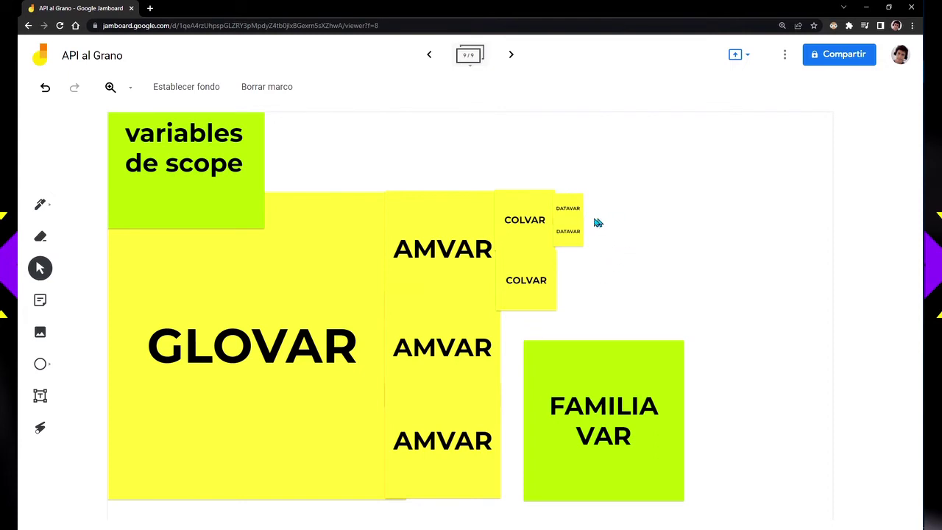
Step: Examine the nesting of the notes from the upper DATAVAR through COLVAR and AMVAR to GLOVAR
click(569, 206)
click(575, 212)
click(530, 218)
click(441, 235)
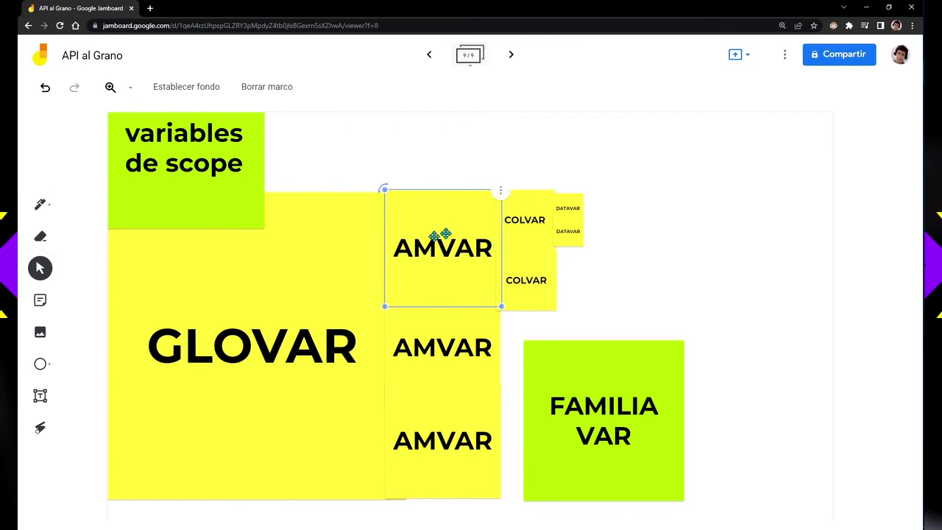
click(322, 276)
click(564, 215)
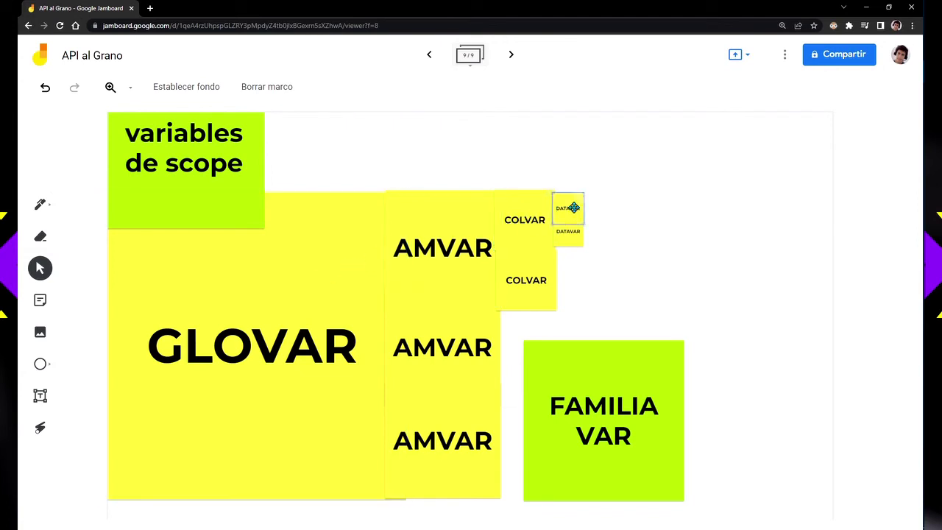
click(514, 222)
click(570, 210)
click(609, 225)
click(532, 219)
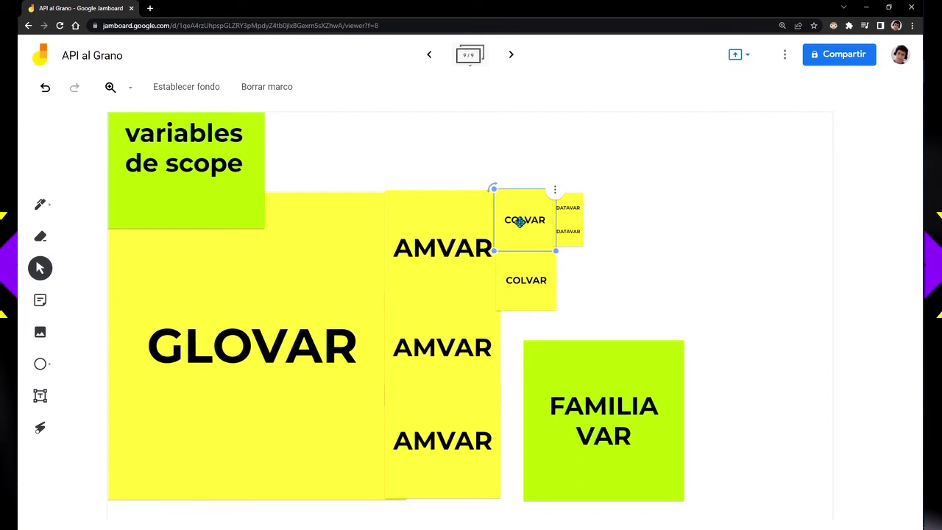
Step: Compare the upper AMVAR note with the adjoining COLVAR note in the hierarchy
click(448, 231)
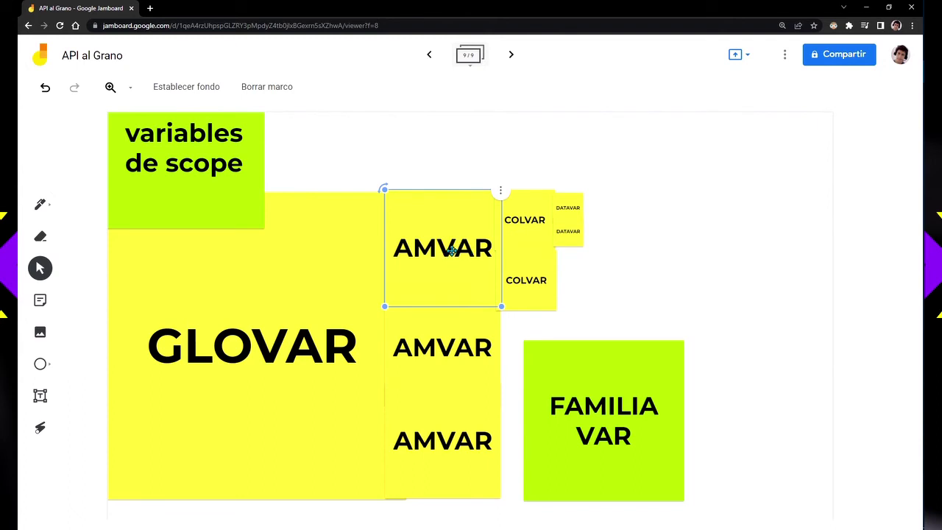
click(522, 227)
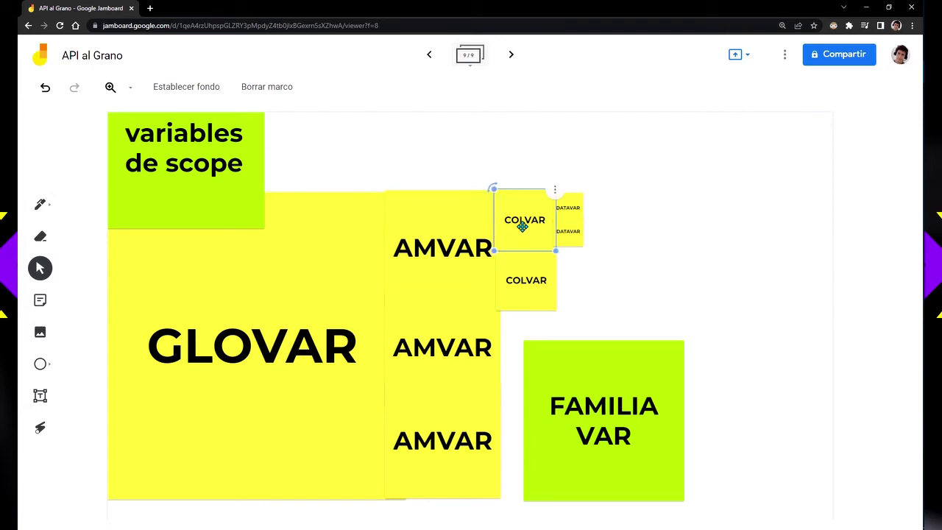
click(475, 235)
click(536, 220)
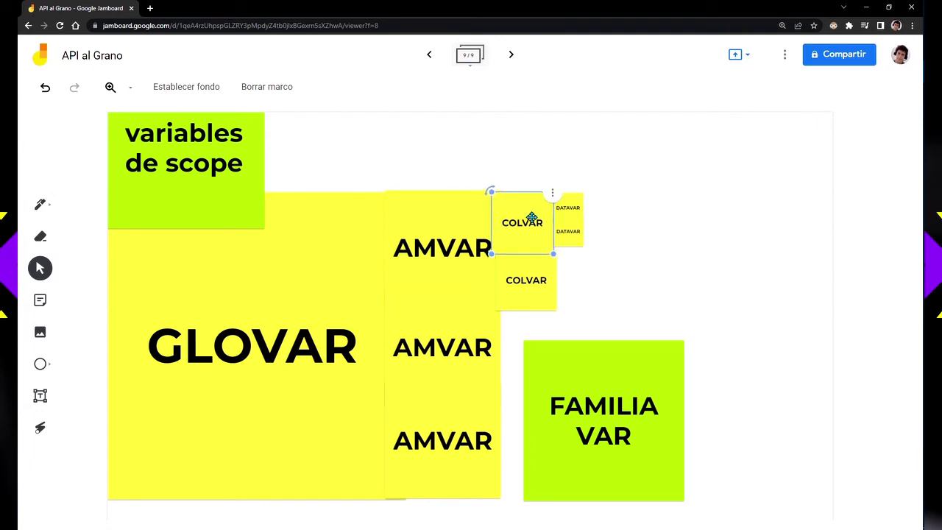
click(465, 219)
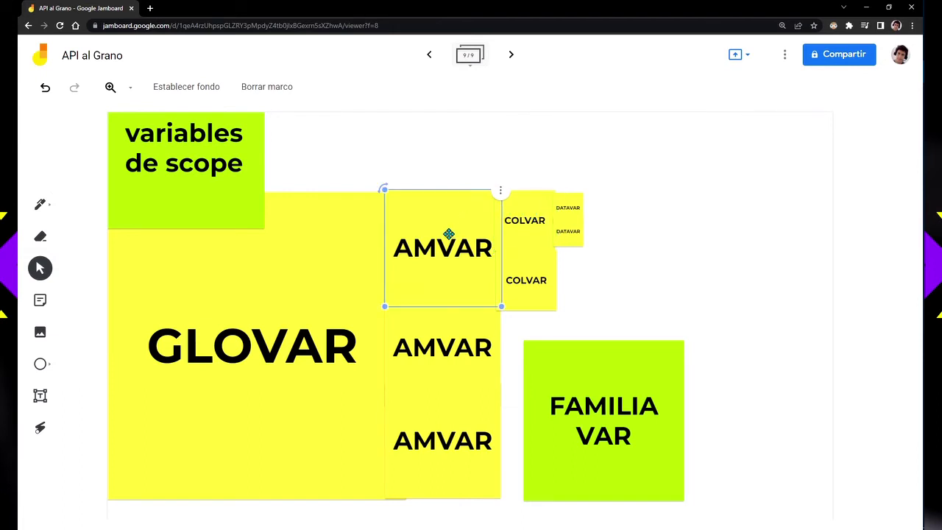
click(515, 234)
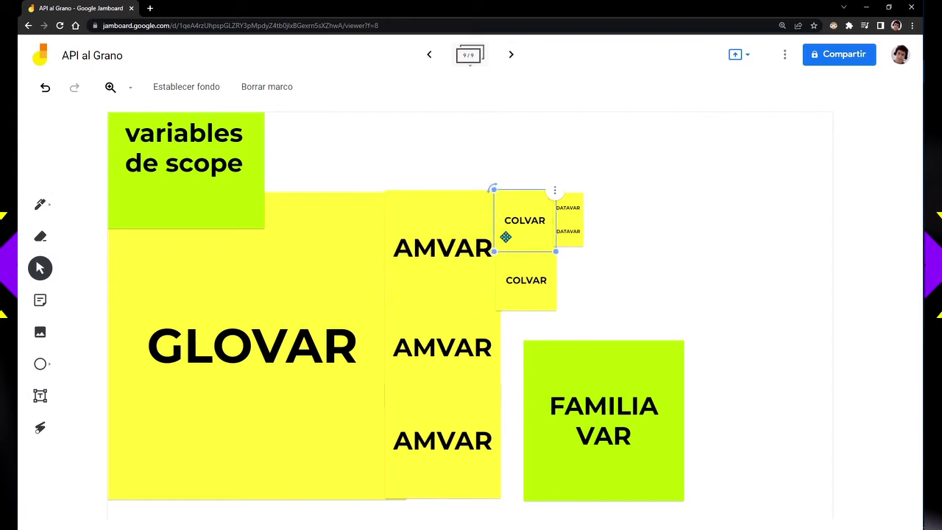
drag(519, 232, 518, 231)
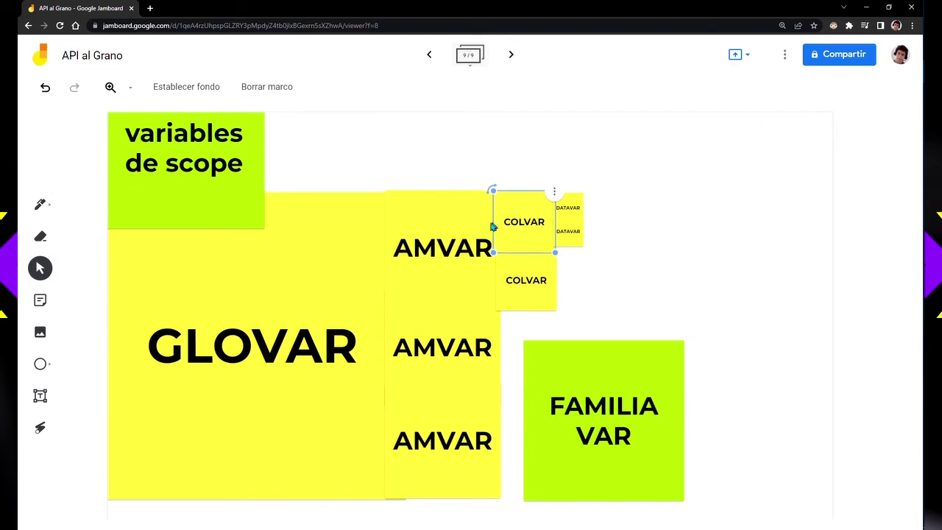
click(462, 236)
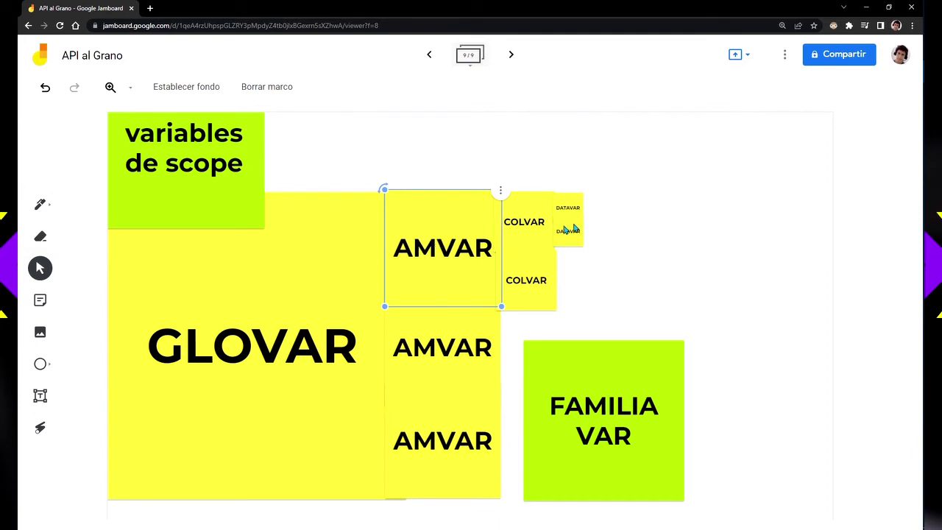
click(525, 221)
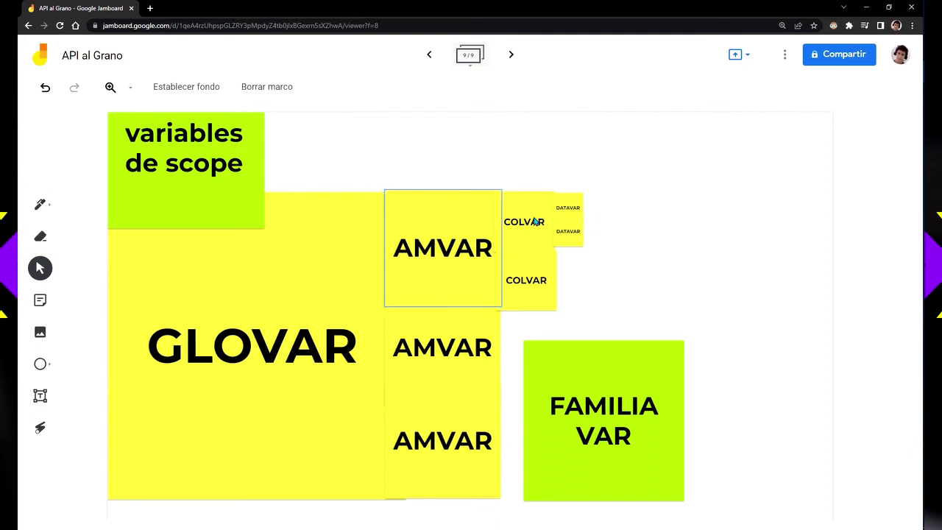
Step: Compare the GLOVAR note with the upper AMVAR note in the hierarchy
click(421, 252)
click(219, 333)
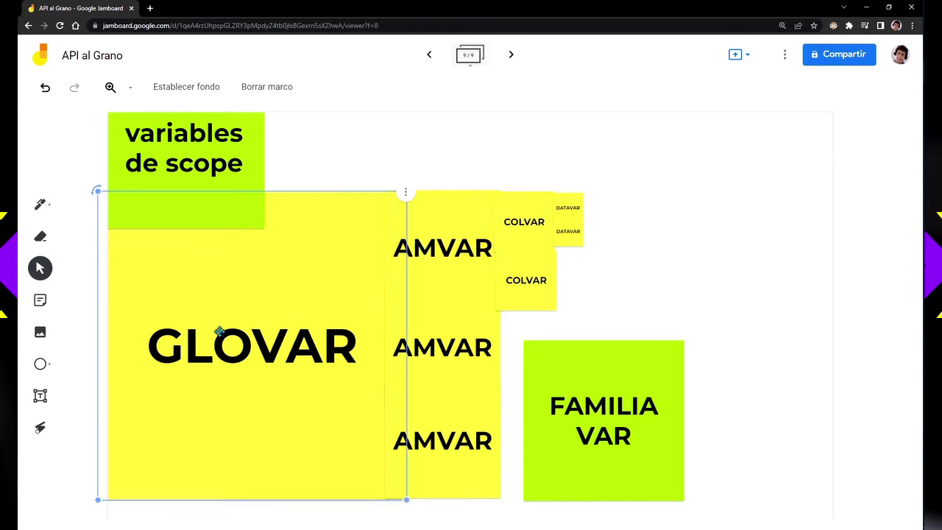
click(454, 247)
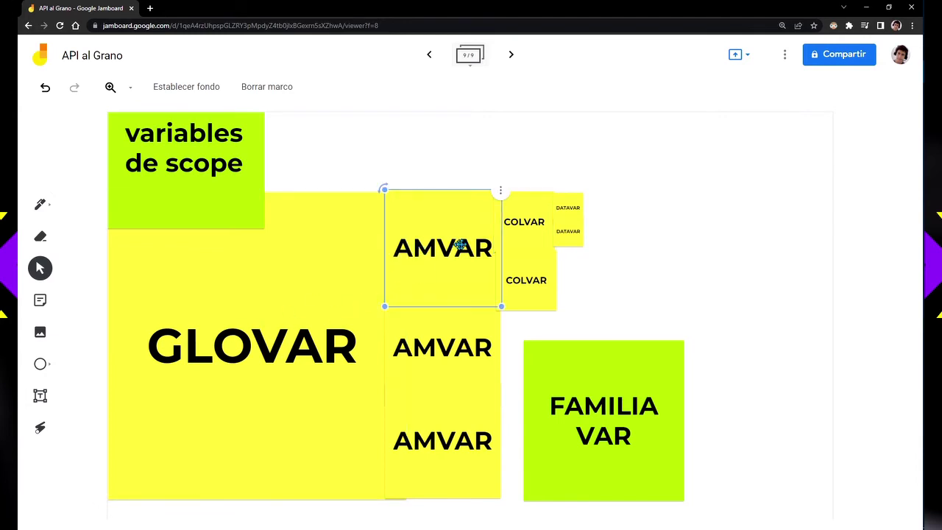
click(295, 397)
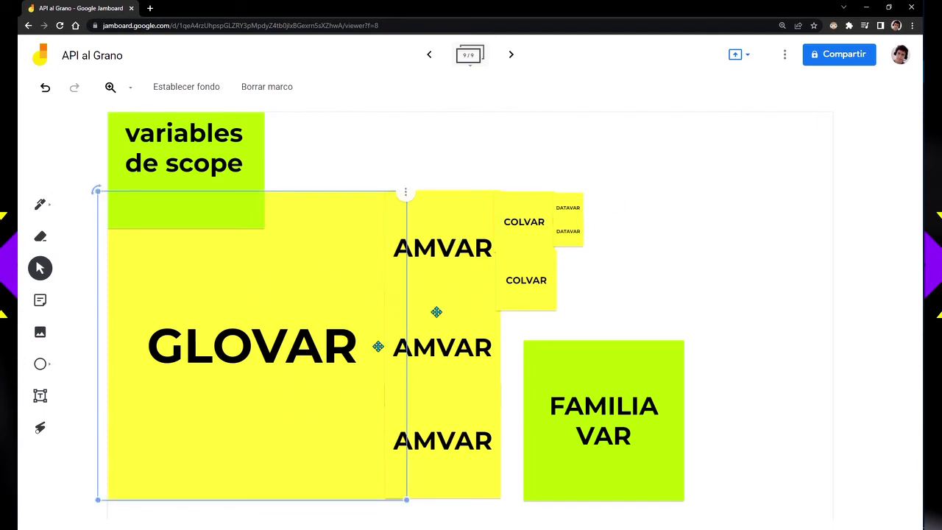
click(551, 252)
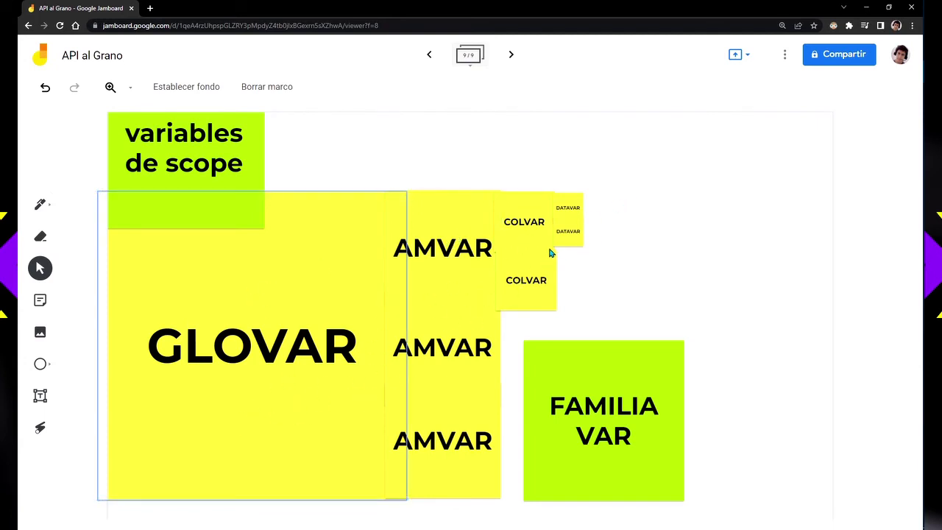
click(305, 277)
click(440, 252)
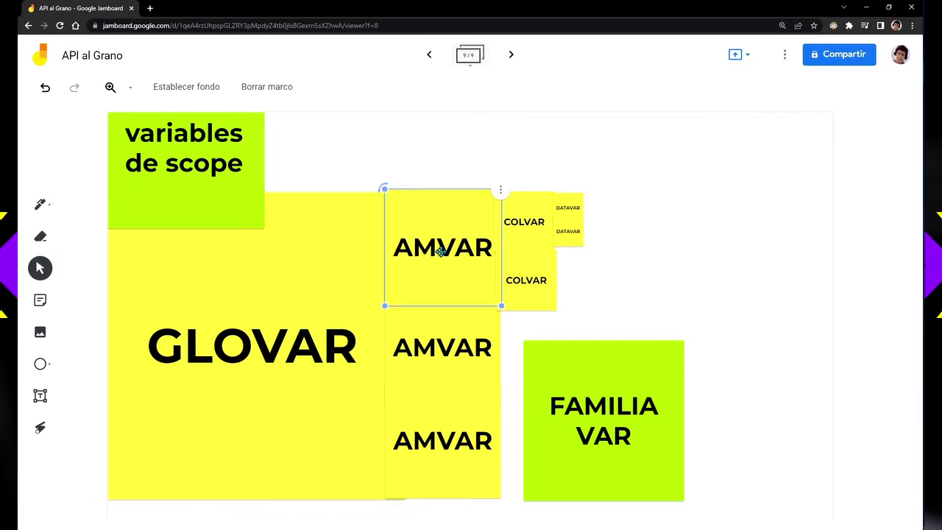
Step: Place a larger copy of the upper DATAVAR note beside the diagram and shrink the FAMILIA VAR note to fit directly above the upper AMVAR note
click(572, 207)
drag(573, 207, 723, 240)
drag(581, 353, 452, 115)
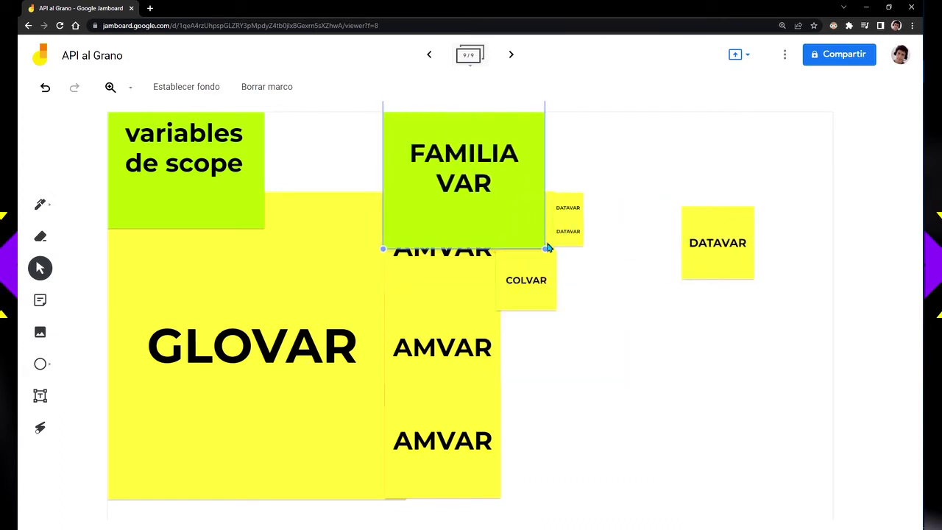
drag(547, 248, 492, 190)
Step: Enlarge the DATAVAR copy to about the width of the "variables de scope" note and place it against the board's upper edge, beside the diagram
drag(725, 251, 593, 400)
drag(627, 433, 640, 442)
drag(624, 405, 731, 183)
drag(748, 223, 816, 290)
drag(762, 251, 746, 208)
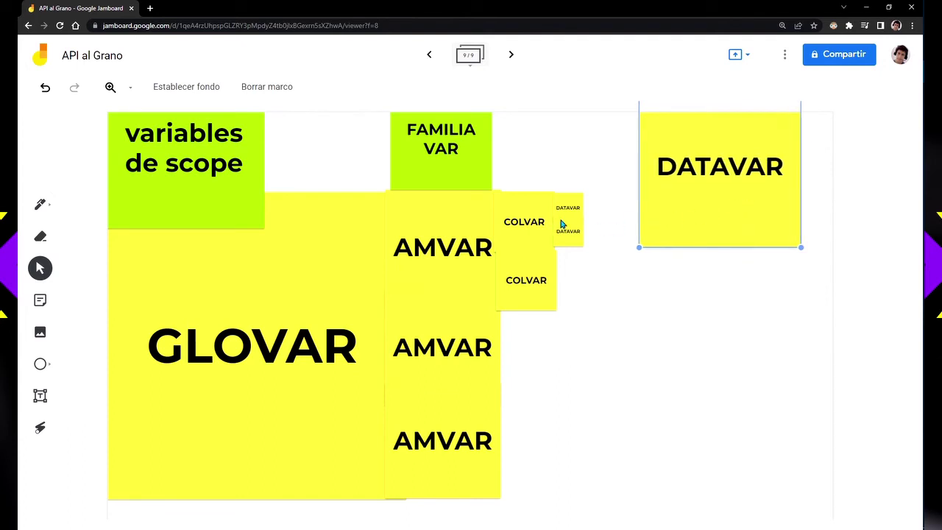
Step: Duplicate the upper AMVAR note and place the copy over the lower edge of the large DATAVAR note
click(527, 220)
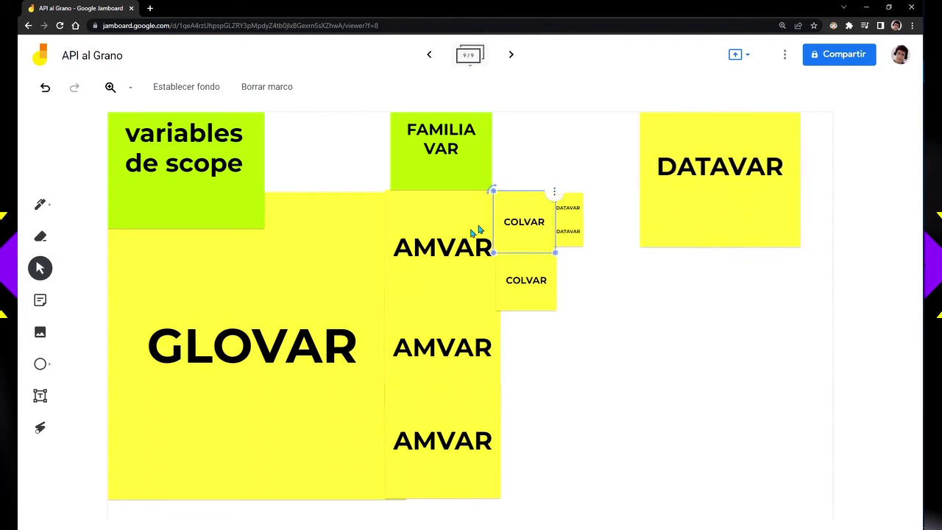
click(430, 245)
drag(429, 245, 706, 258)
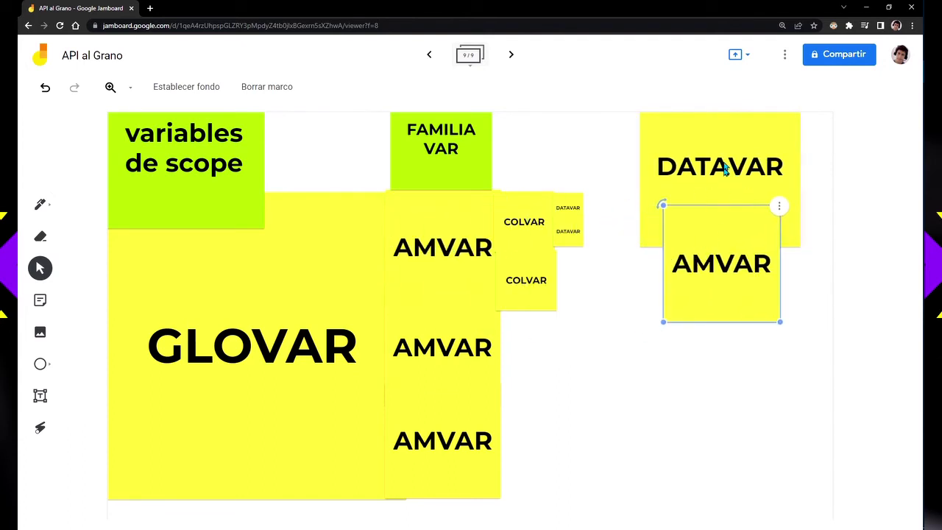
Step: Change the large DATAVAR note's colour to light blue
click(723, 156)
double_click(723, 157)
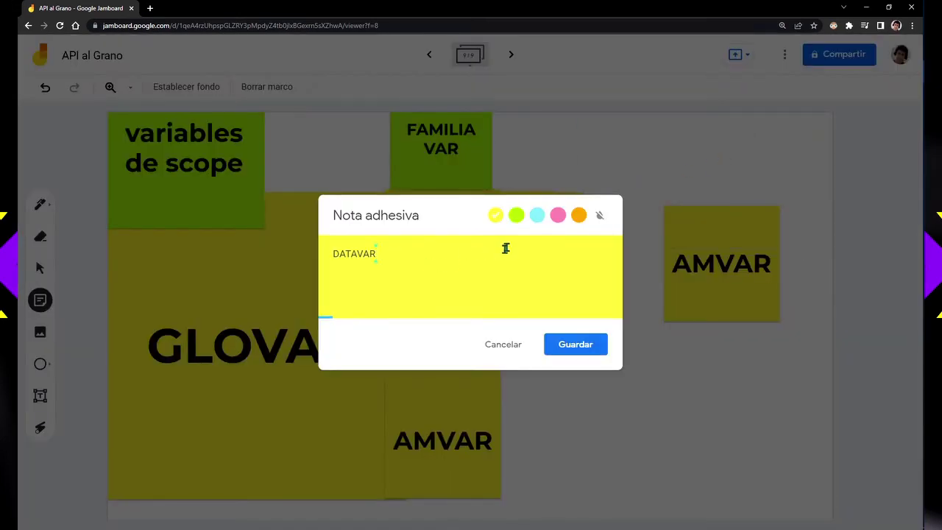
click(516, 215)
click(538, 215)
click(576, 344)
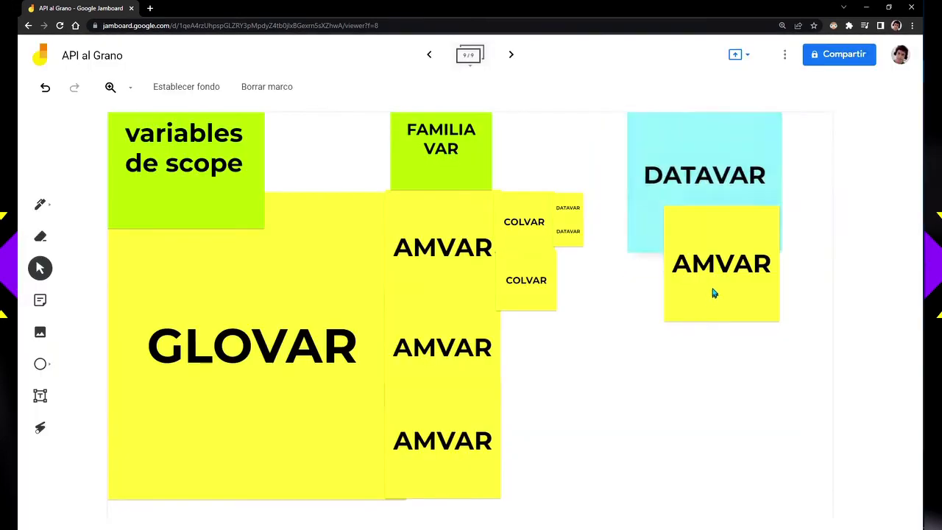
Step: Change the AMVAR copy's colour to light blue and nudge it slightly up over the large DATAVAR note
click(712, 274)
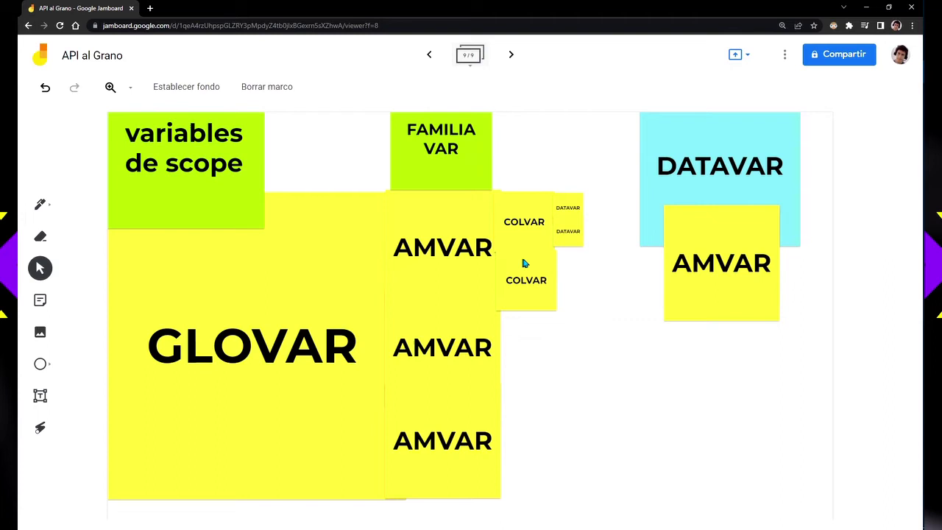
double_click(728, 263)
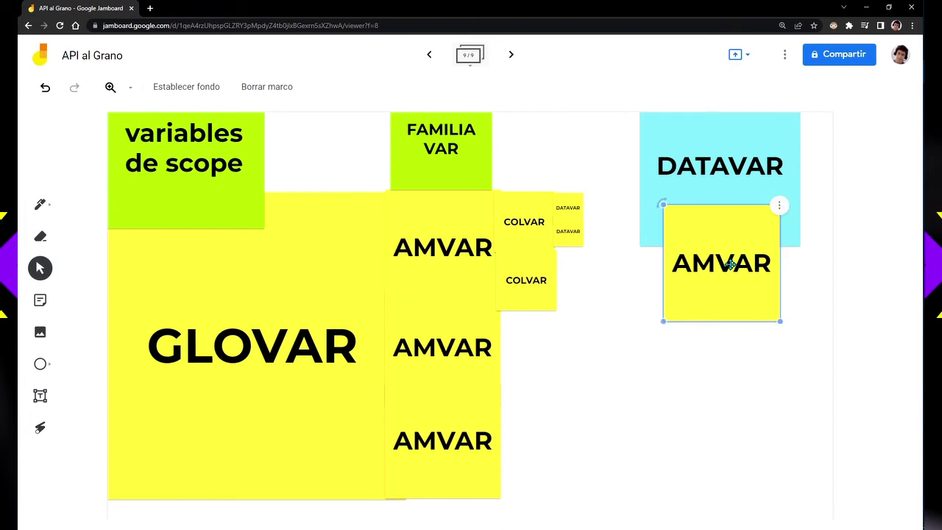
click(536, 215)
click(576, 343)
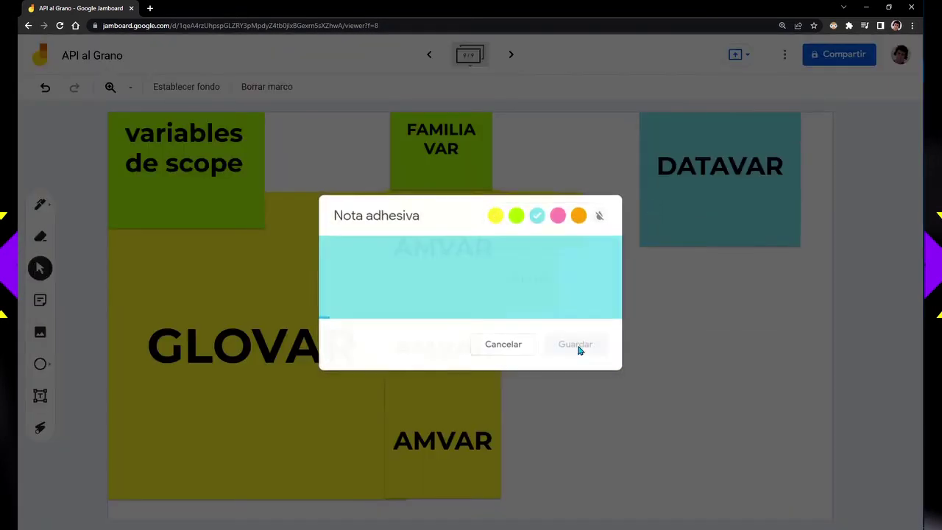
click(739, 280)
Step: Duplicate the lower COLVAR note as a slightly larger light blue note overlapping the lower edge of the AMVAR copy
drag(542, 286, 774, 373)
drag(744, 343, 732, 343)
double_click(721, 330)
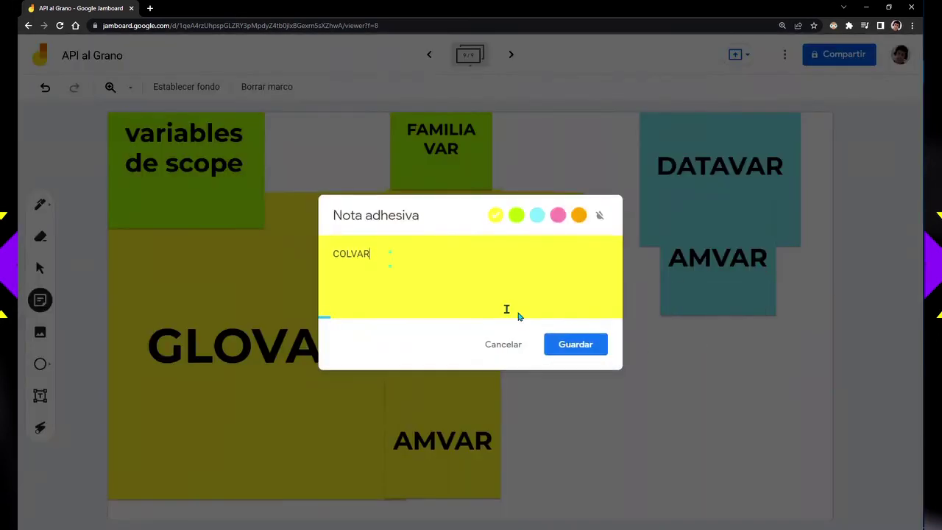
click(537, 215)
click(581, 344)
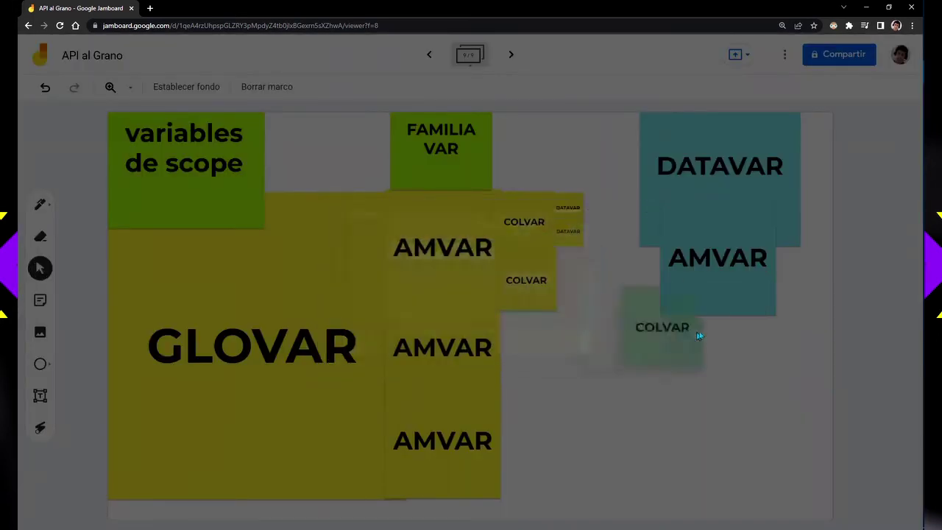
click(724, 330)
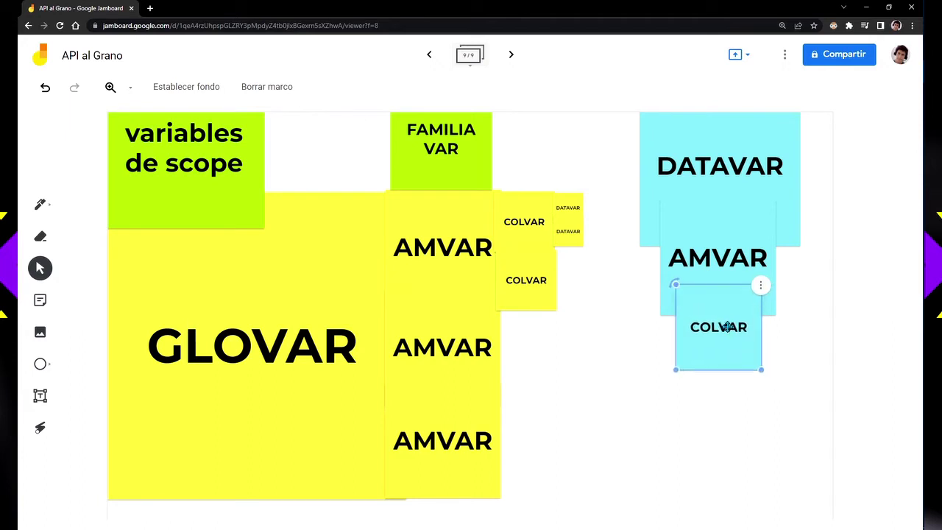
Step: Duplicate the GLOVAR note, shrink the copy to roughly the COLVAR copy's size, and place it below that note
click(562, 382)
click(271, 350)
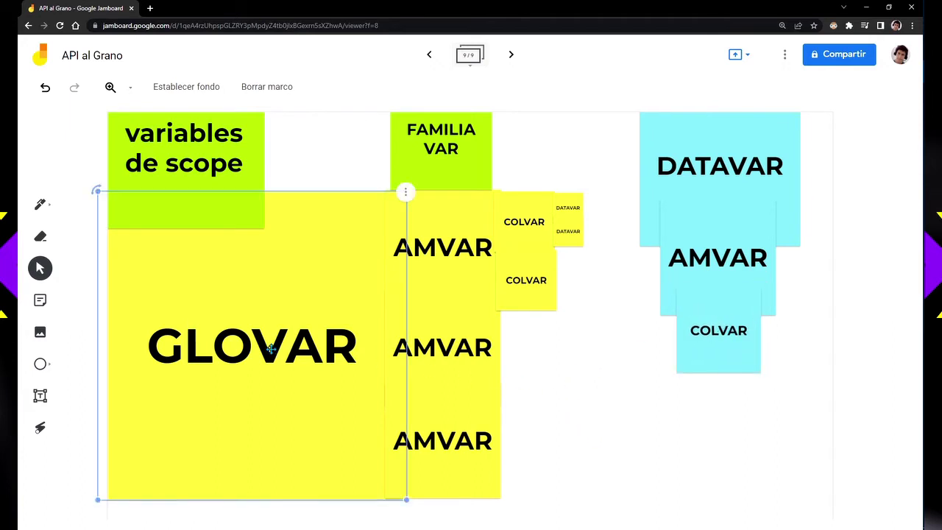
drag(271, 350, 521, 324)
drag(652, 473, 446, 263)
drag(408, 238, 704, 427)
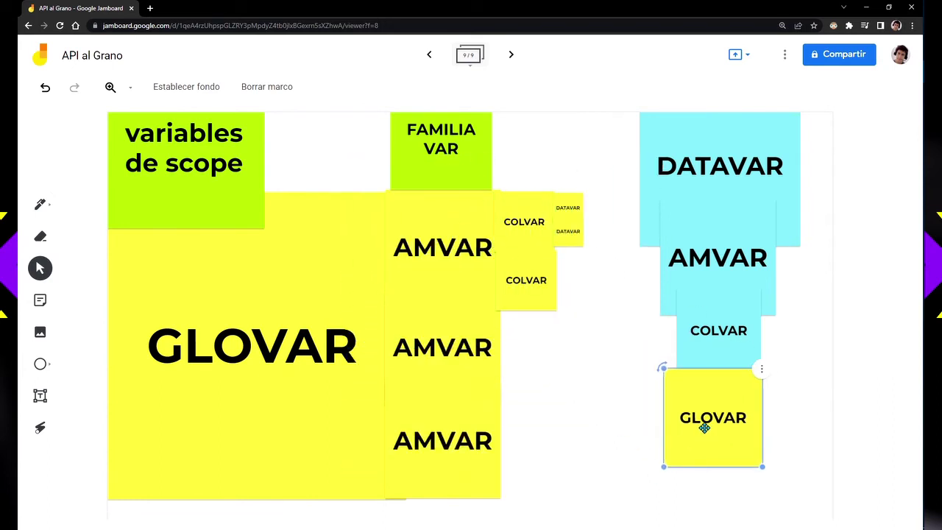
Step: Change the small GLOVAR copy's colour to light blue and move it up to overlap the COLVAR copy's lower edge
double_click(705, 428)
click(536, 214)
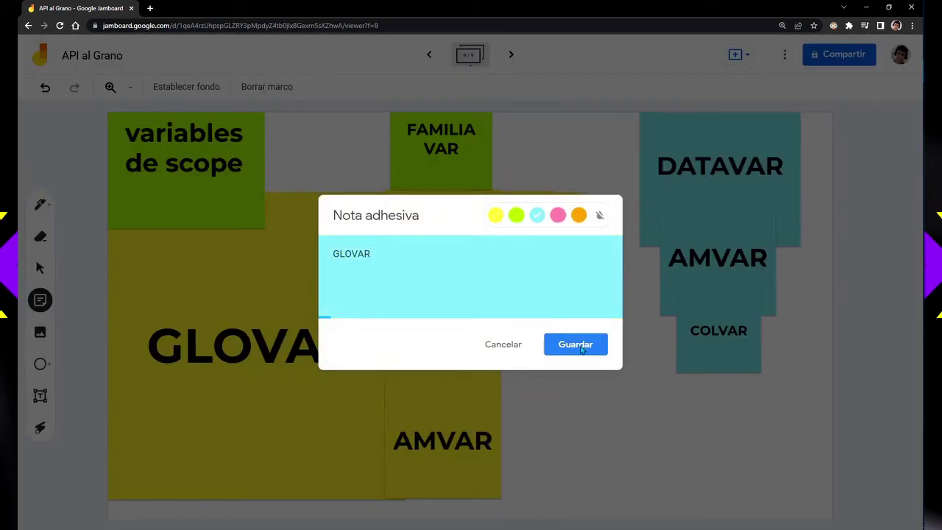
click(576, 344)
drag(728, 414, 722, 402)
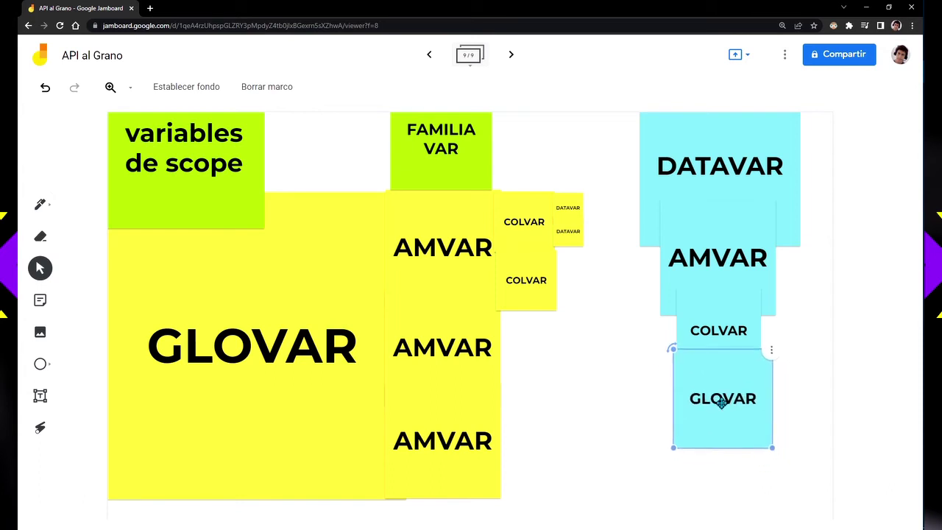
Step: Send the light blue GLOVAR note behind the COLVAR note and nudge it up so COLVAR overlaps its upper edge
right_click(722, 401)
mouse_move(777, 475)
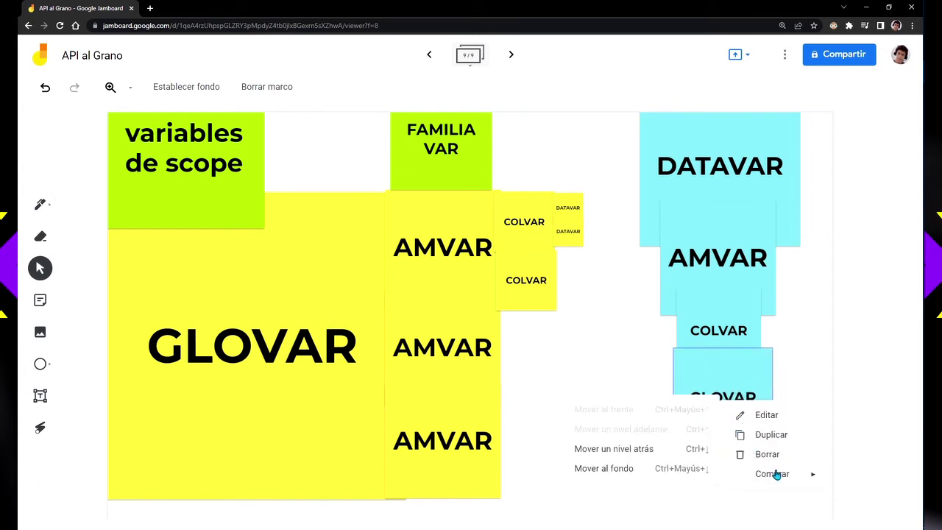
click(700, 474)
drag(725, 401, 719, 391)
click(584, 406)
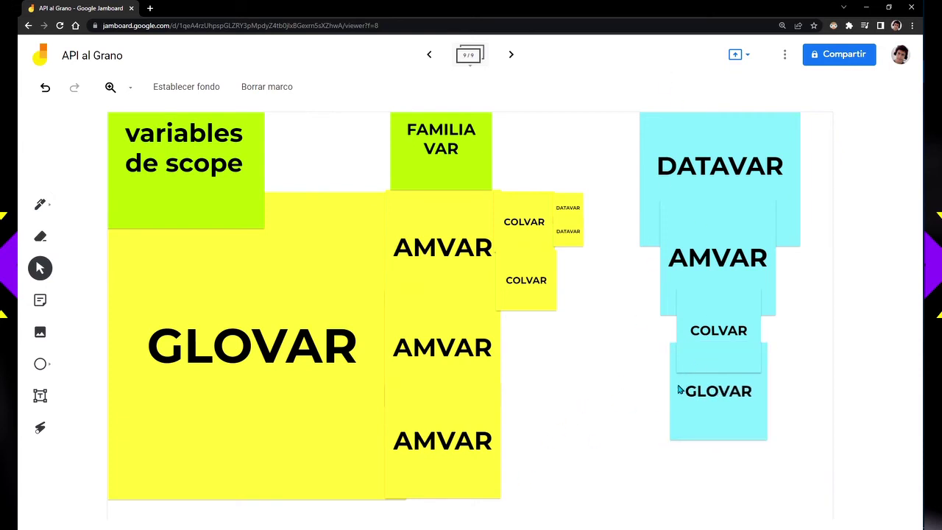
Step: Select the light blue notes in order from DATAVAR down to GLOVAR, nudging GLOVAR slightly to the left
click(719, 183)
click(722, 248)
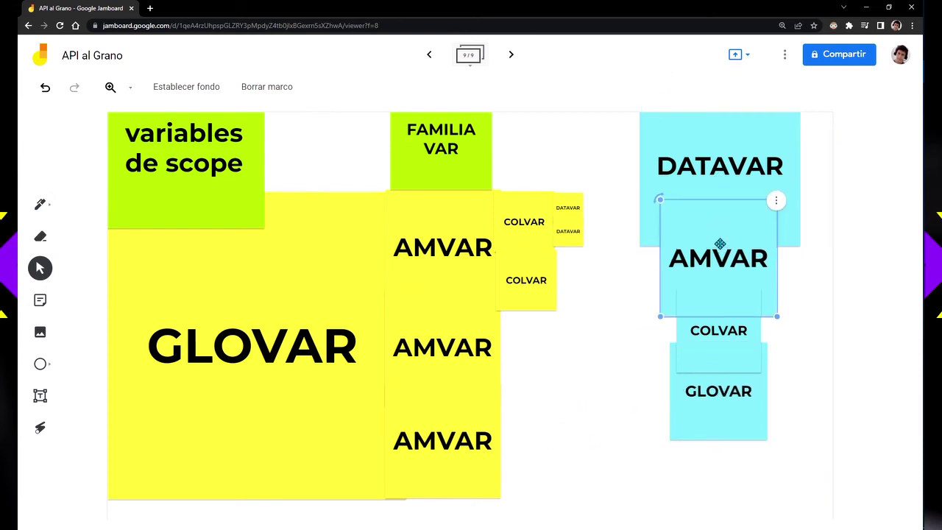
click(714, 329)
click(716, 393)
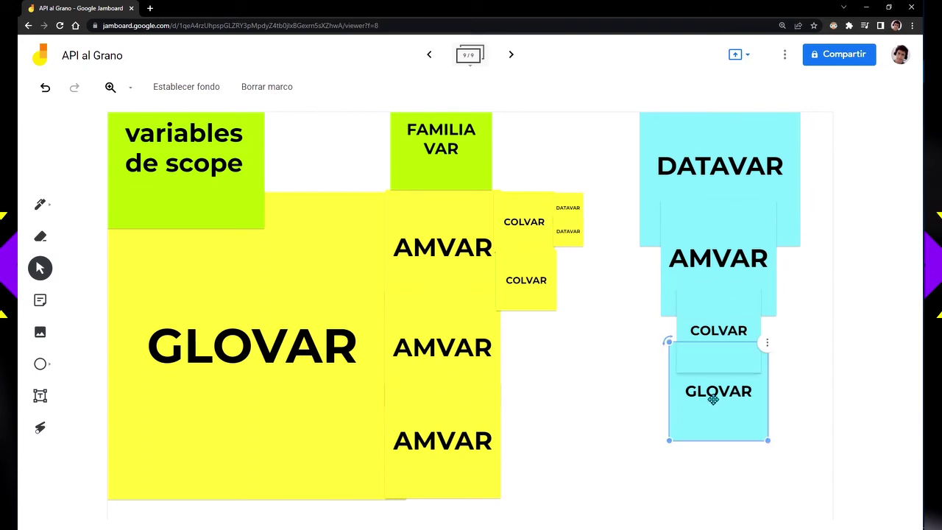
drag(716, 403, 712, 403)
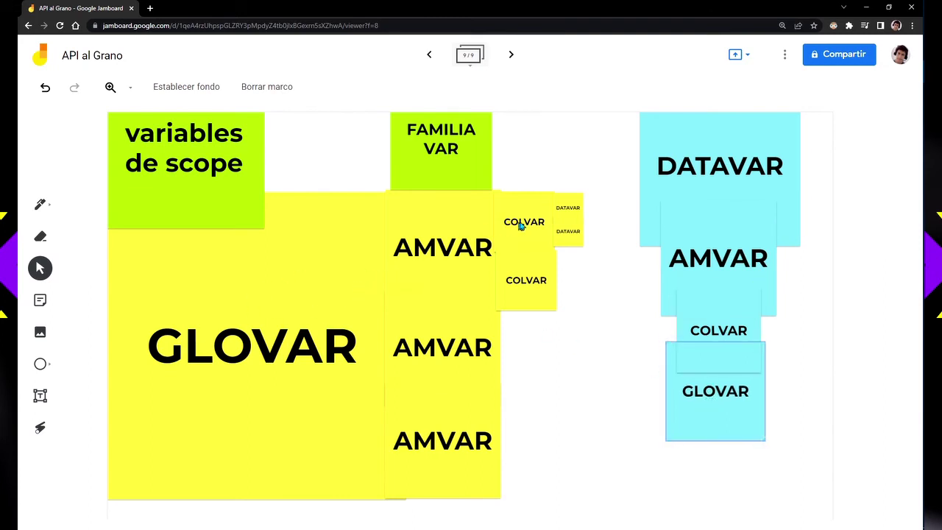
Step: Select the upper yellow AMVAR note and its COLVAR notes in turn, nudging AMVAR and the lower COLVAR note slightly
click(455, 243)
click(515, 233)
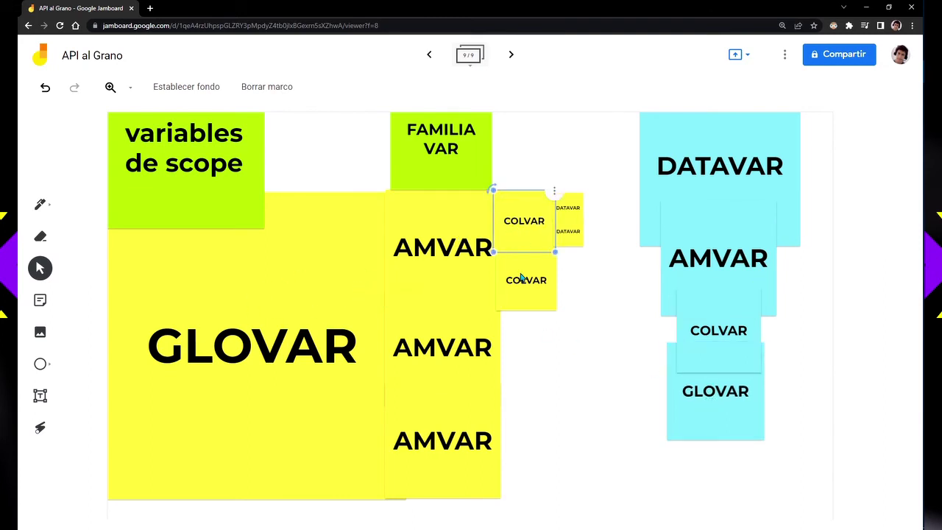
click(517, 280)
click(446, 253)
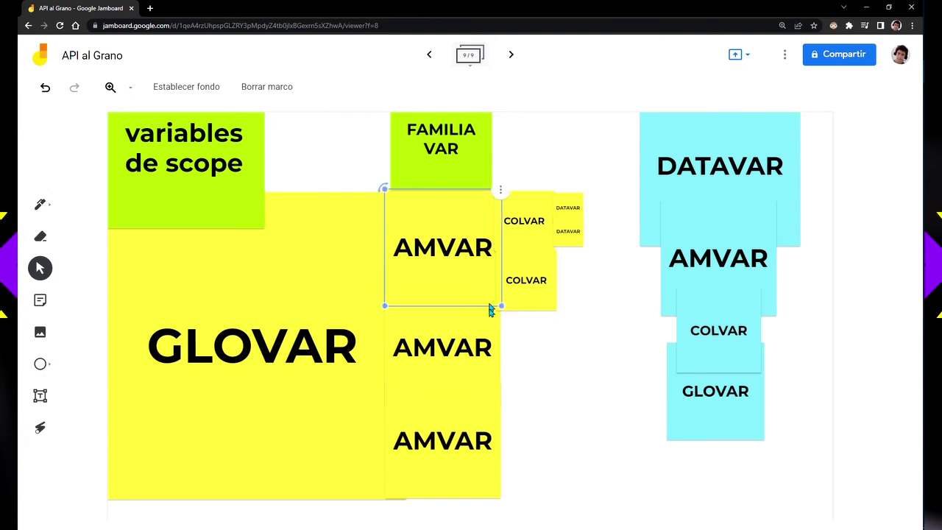
click(535, 268)
drag(493, 246, 496, 248)
click(524, 221)
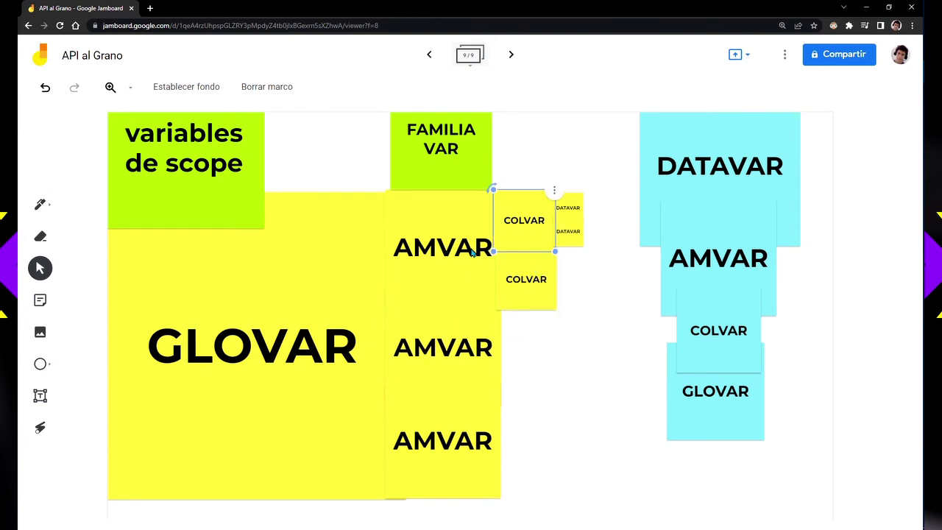
click(526, 279)
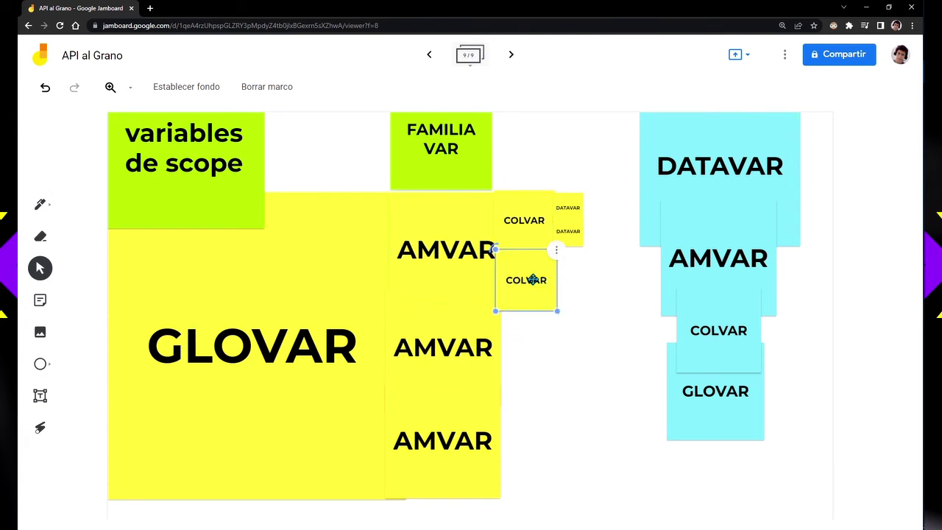
drag(533, 270, 541, 306)
key(ctrl+z)
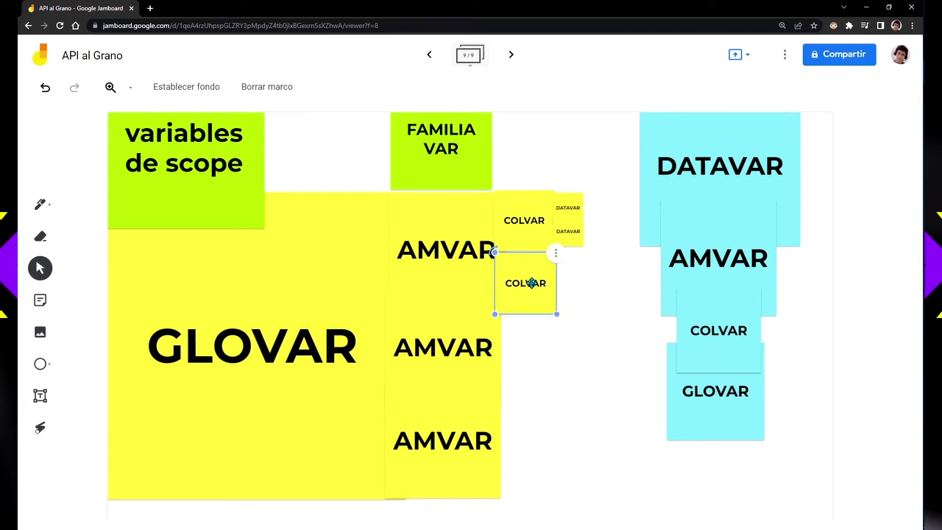
Step: Reorder the three yellow AMVAR notes by moving the uppermost one to the bottom of the column and shifting the other two up
drag(454, 243, 532, 423)
drag(436, 344, 445, 258)
drag(429, 447, 429, 364)
drag(524, 423, 444, 440)
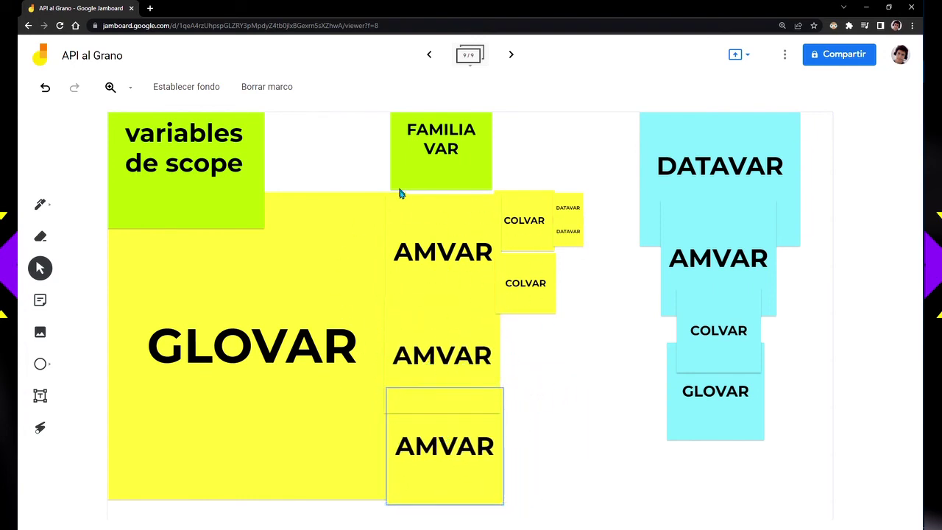
drag(442, 251, 441, 239)
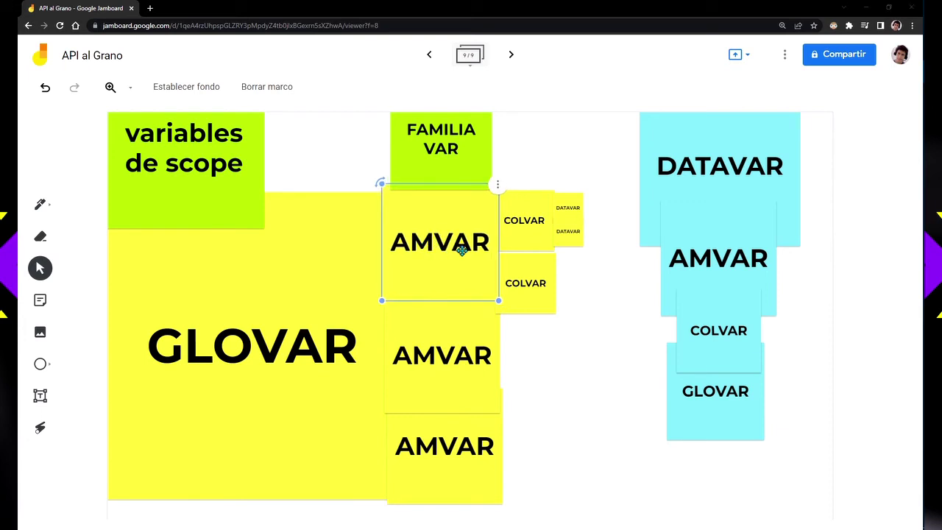
Step: Switch to Postman and view the variables of the TrelloQA environment and the globals
key(alt+Tab)
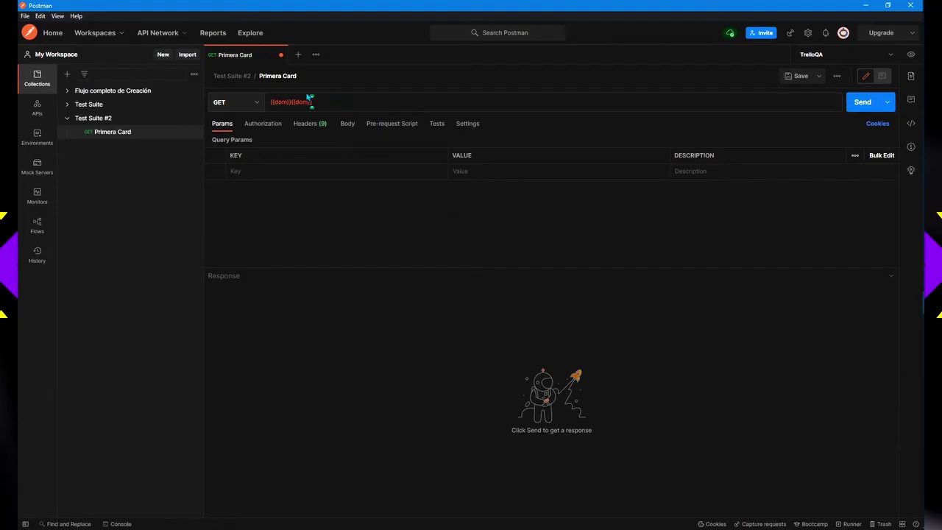
mouse_move(300, 105)
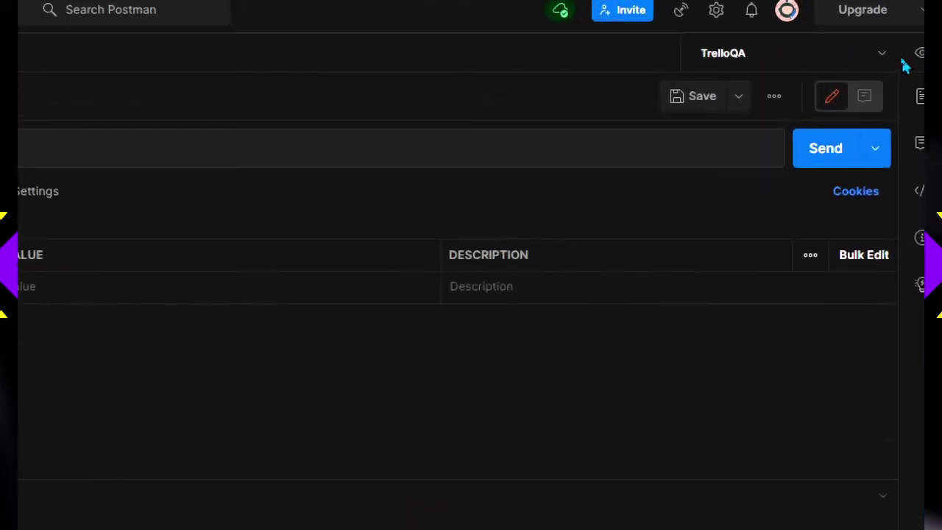
click(918, 55)
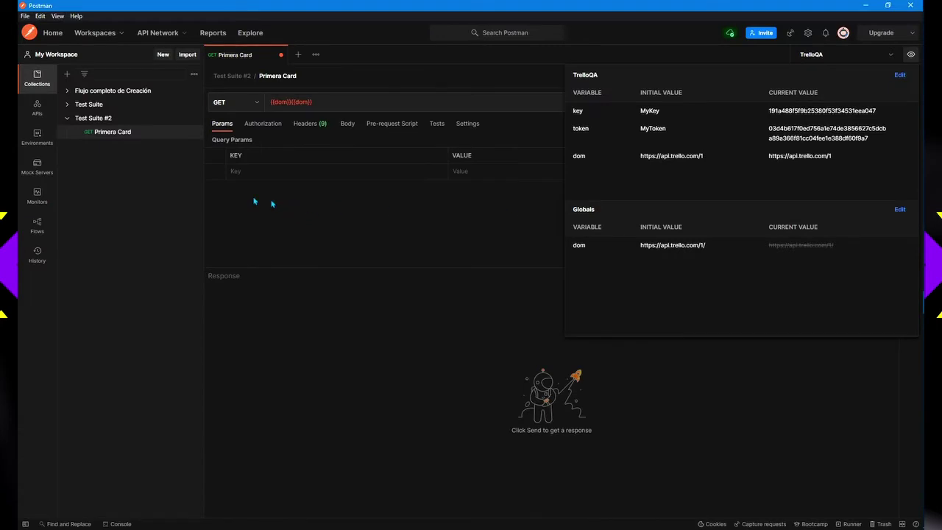
Step: Open the variables of the Test Suite #2 collection and close its documentation pane
click(121, 120)
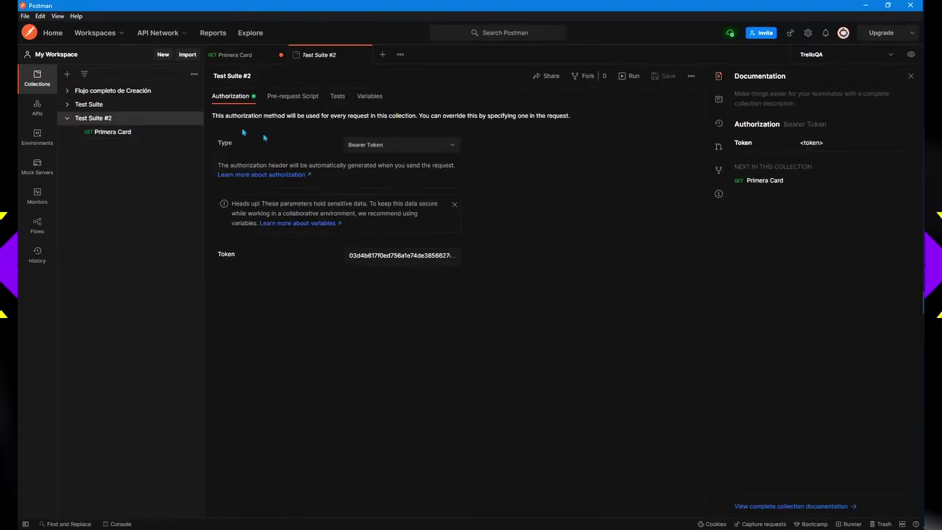
click(369, 97)
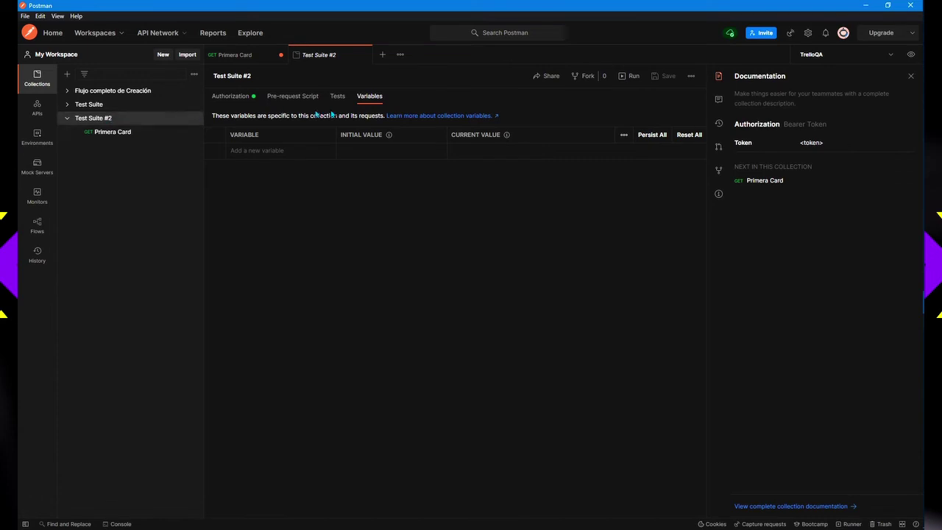
click(910, 76)
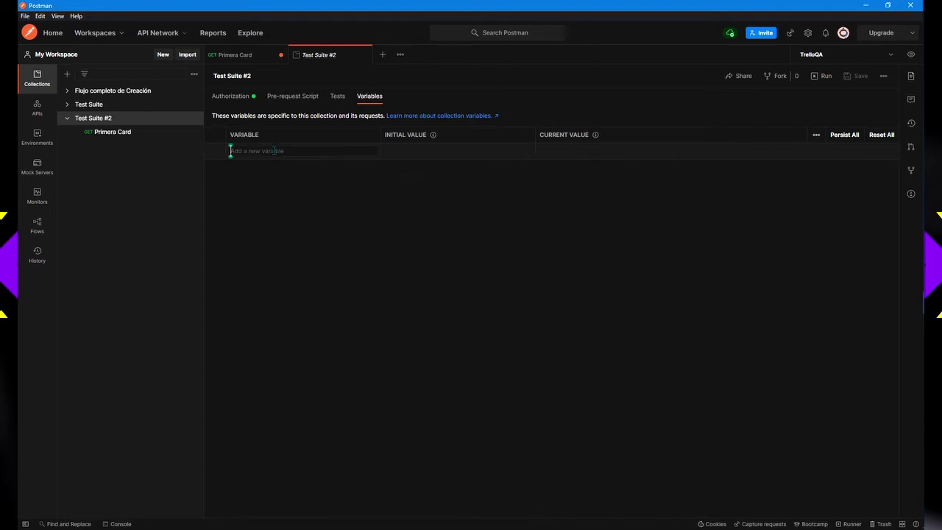
text(DOM)
key(BackSpace)
key(BackSpace)
key(BackSpace)
text(dom)
click(426, 149)
key(super+v)
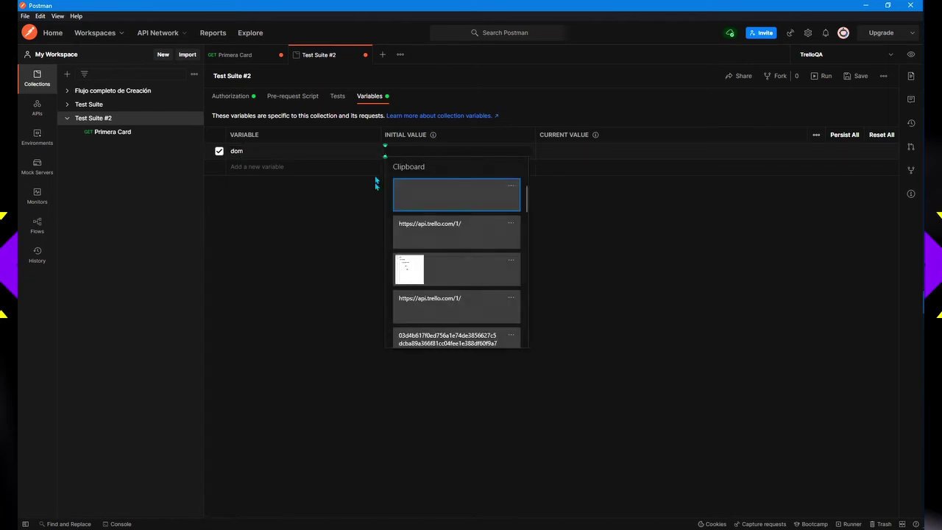
key(Down)
key(Return)
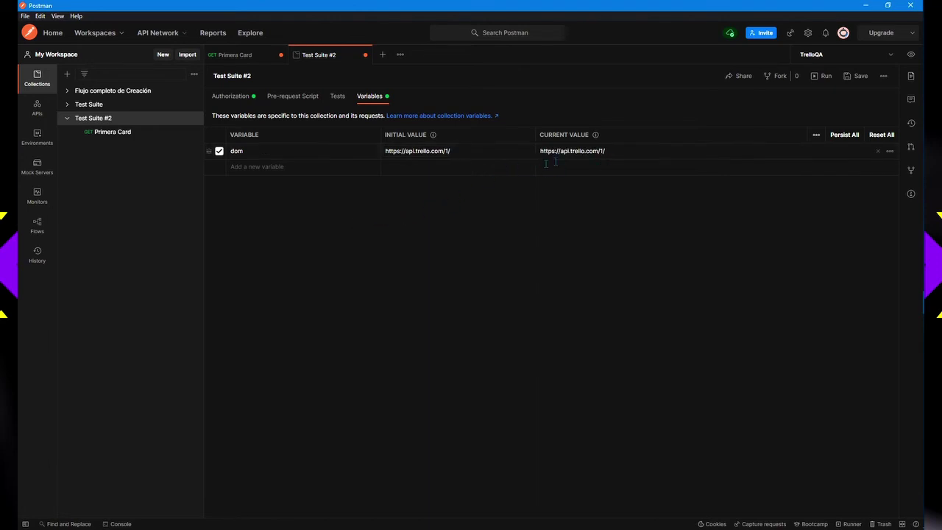
key(ctrl+s)
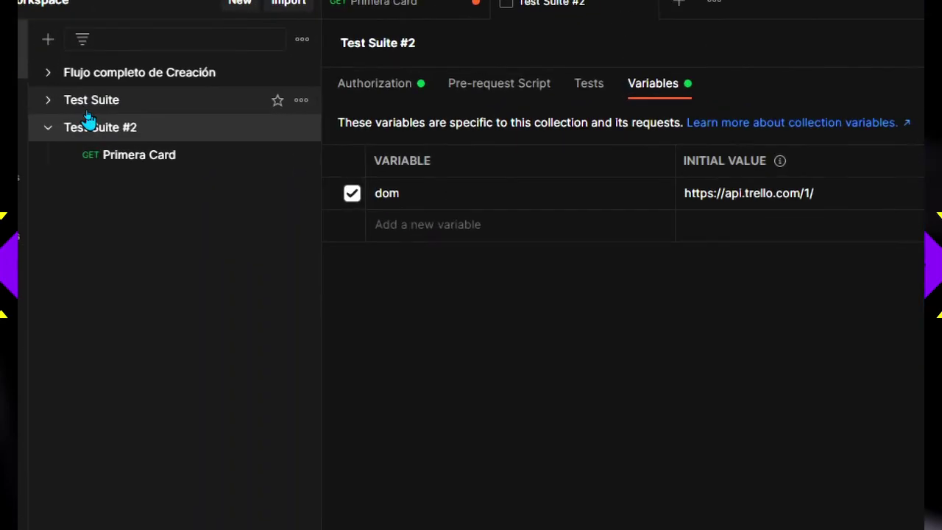
Step: Start another variable reference in the Primera Card request URL to compare the suggested dom variables by scope
click(166, 163)
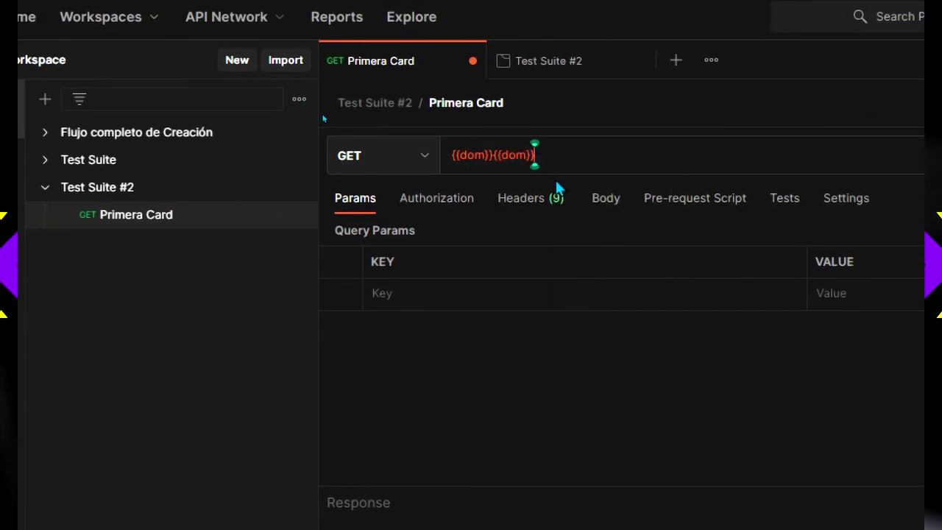
text({)
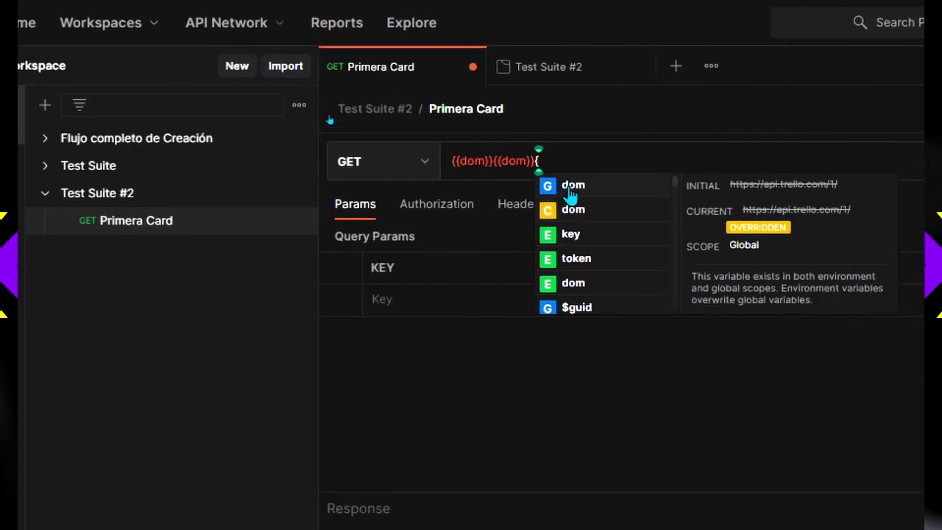
click(522, 412)
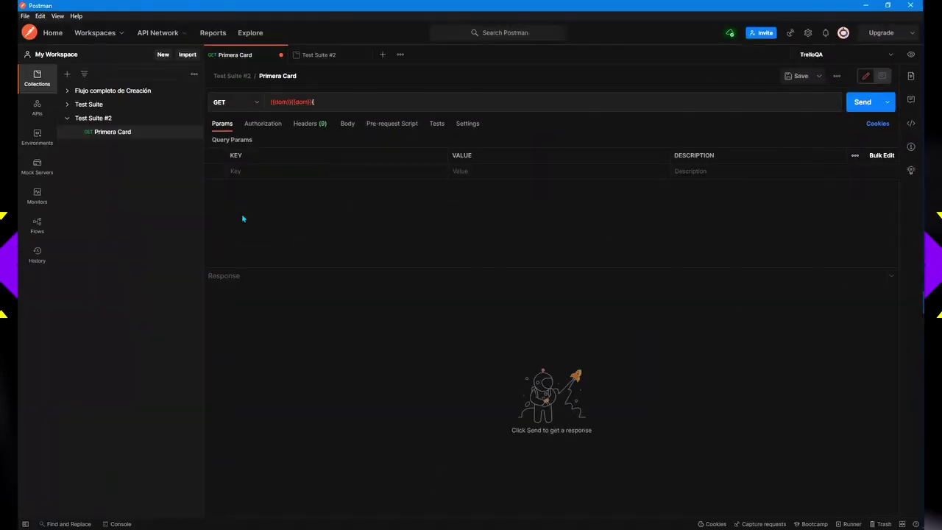
Step: Delete the dom variable from the TrelloQA environment and save the environment
click(912, 55)
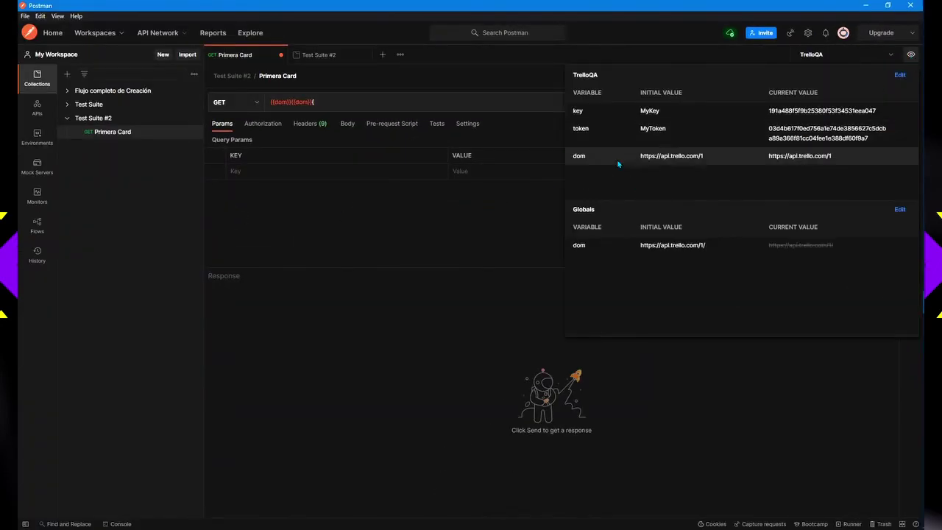
click(899, 75)
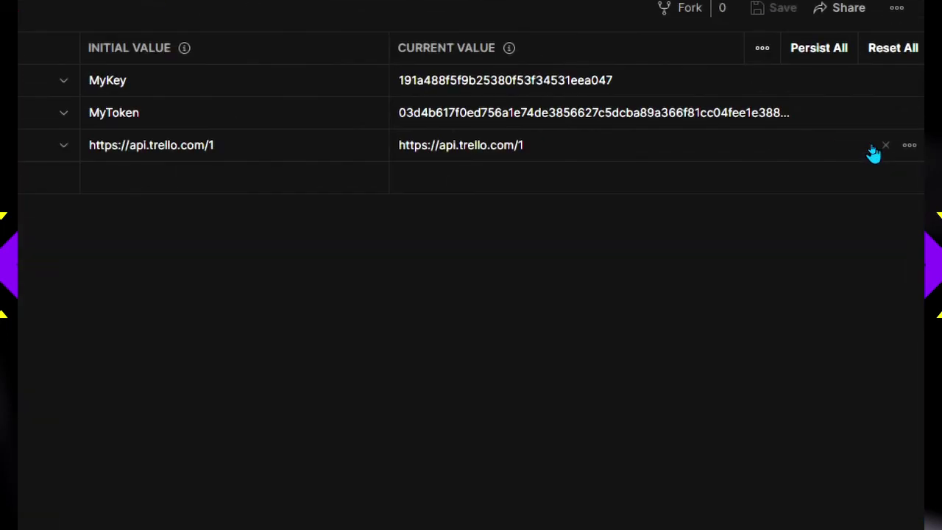
click(885, 148)
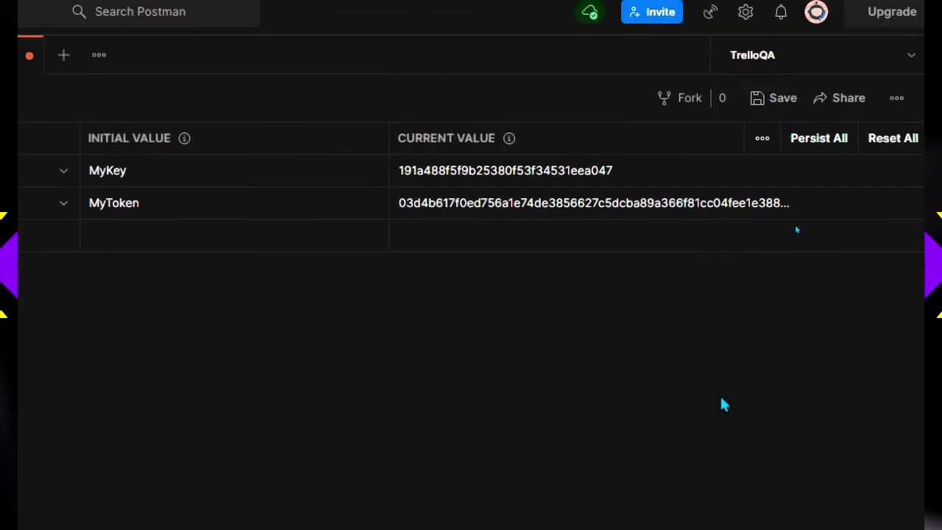
key(ctrl+s)
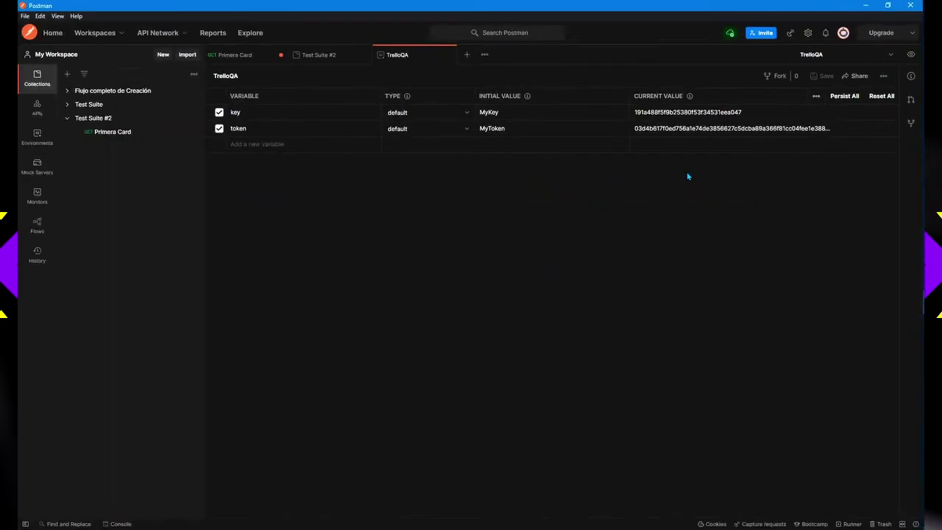
Step: Append the suggested global dom variable as a third reference in the Primera Card URL and inspect the scope of the dom references
click(150, 119)
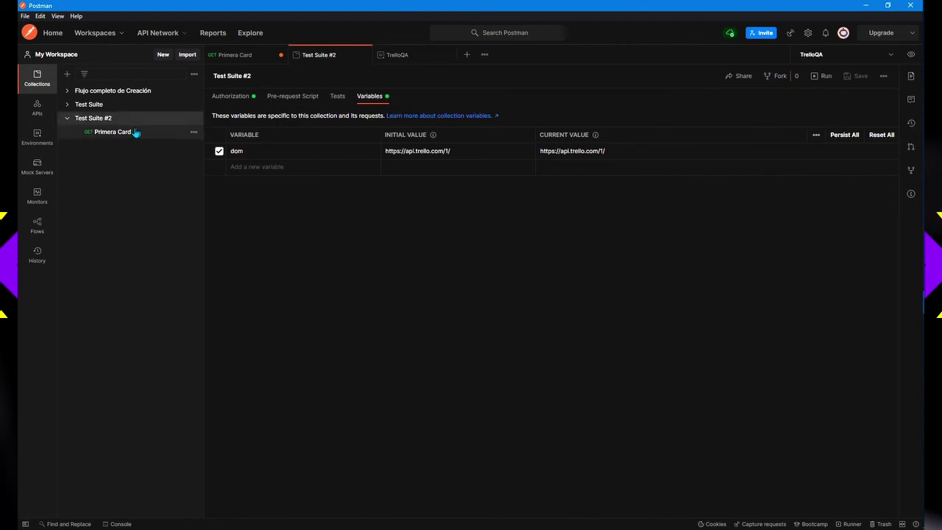
click(125, 133)
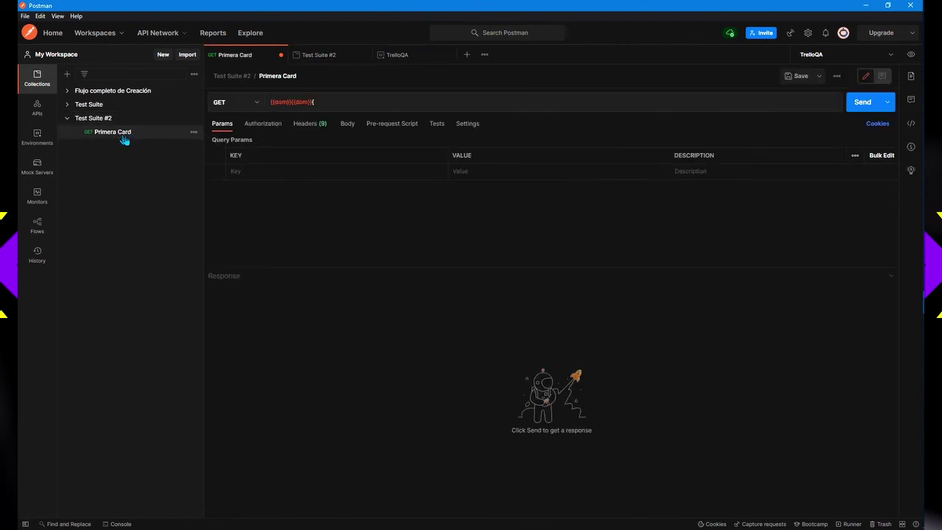
click(317, 102)
key(BackSpace)
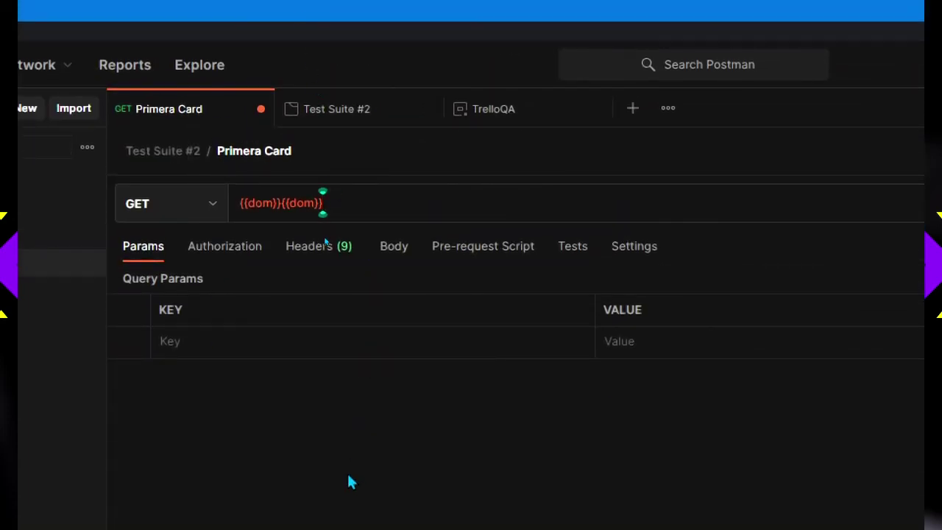
text({)
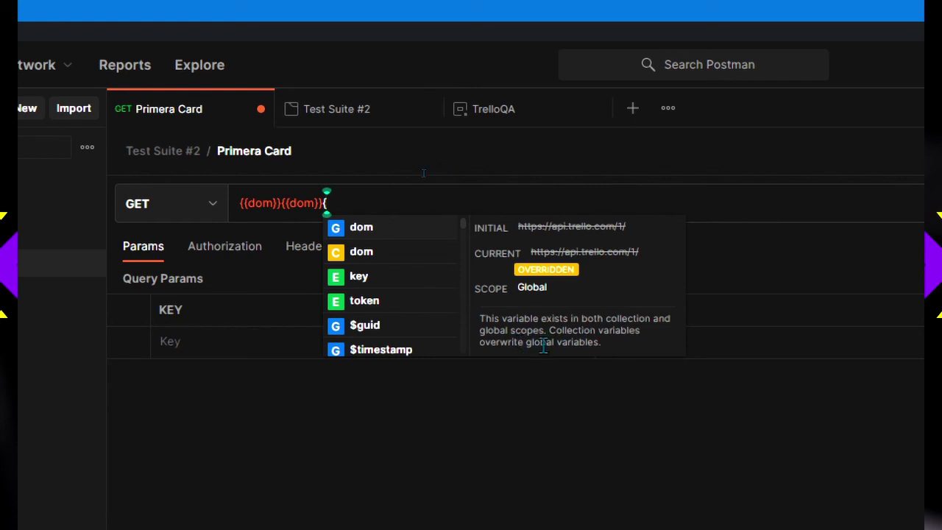
click(357, 232)
mouse_move(338, 202)
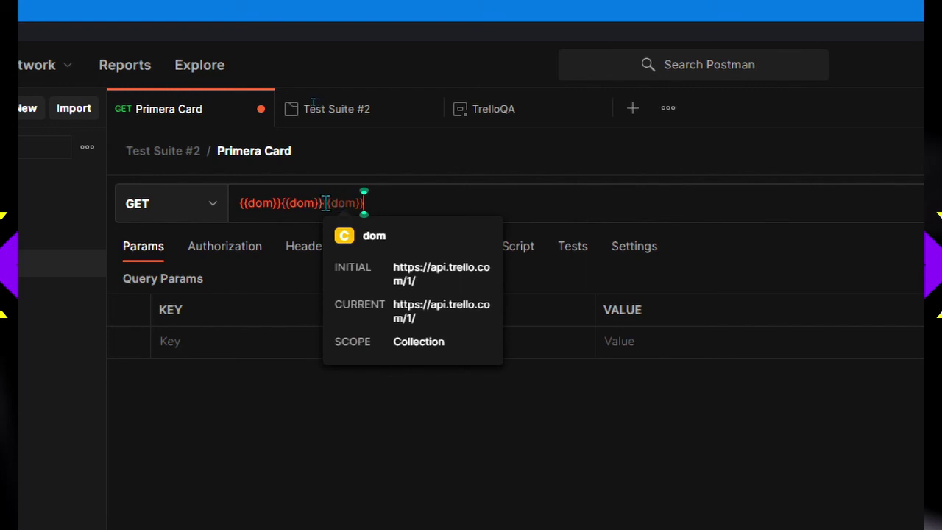
mouse_move(305, 202)
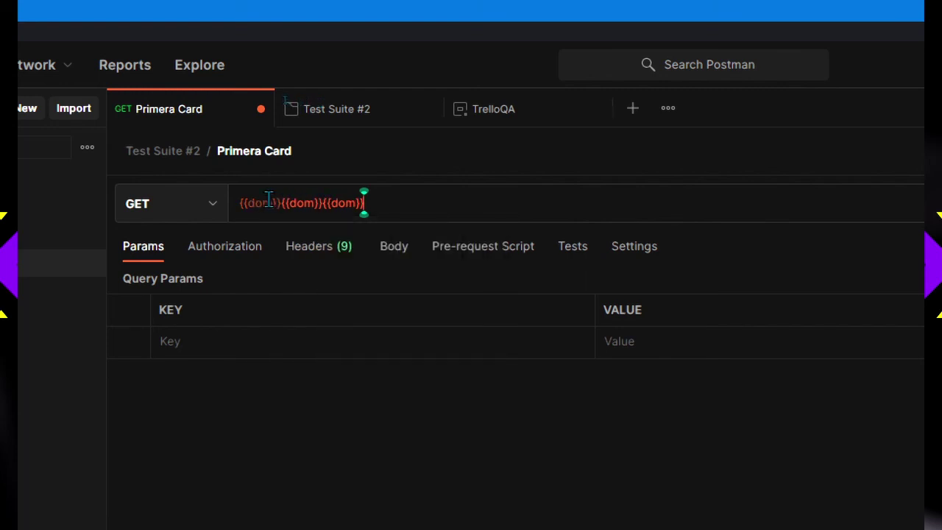
mouse_move(269, 200)
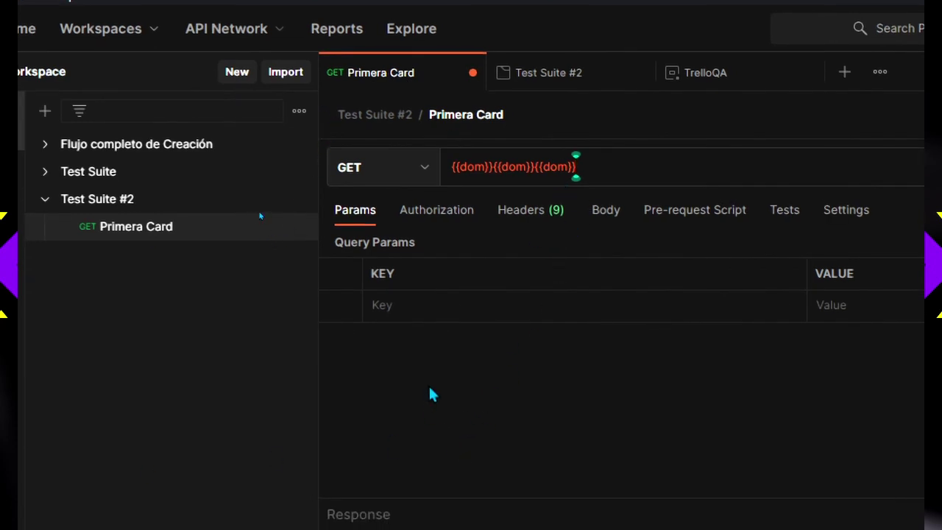
click(783, 213)
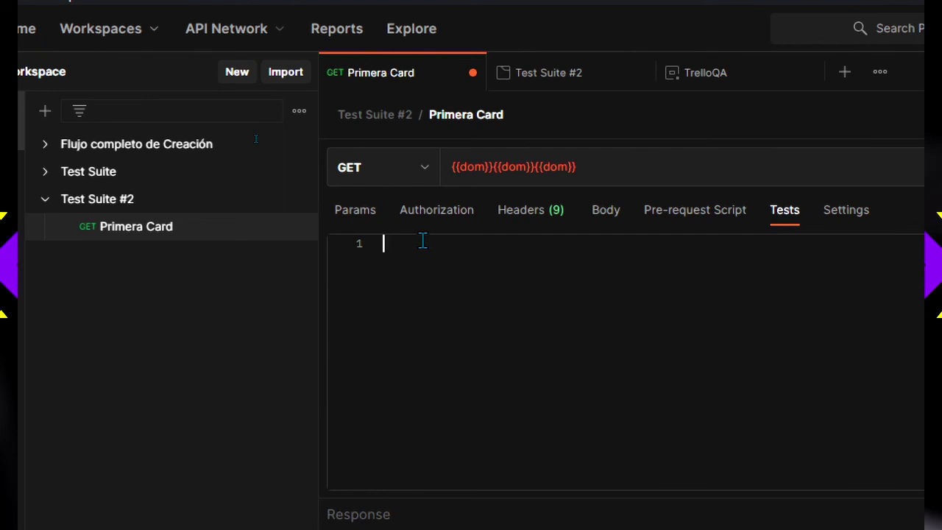
text(const )
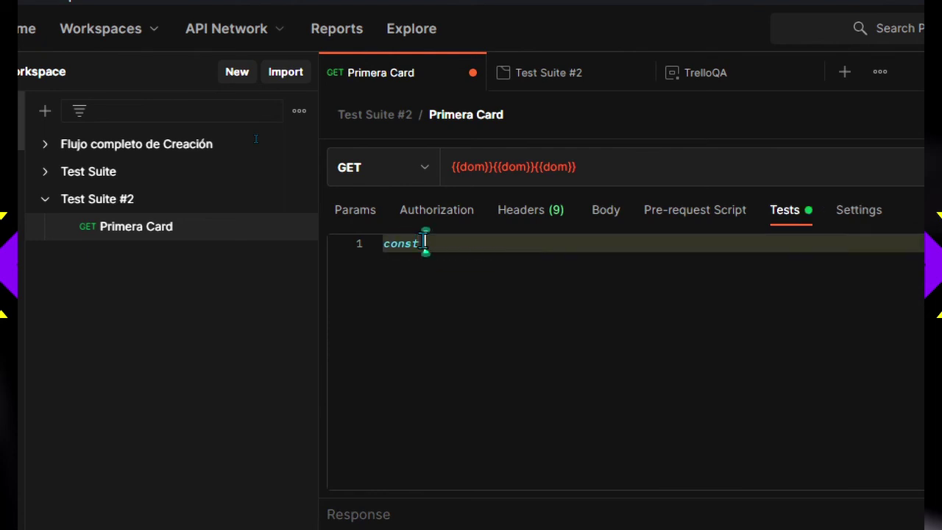
text(com)
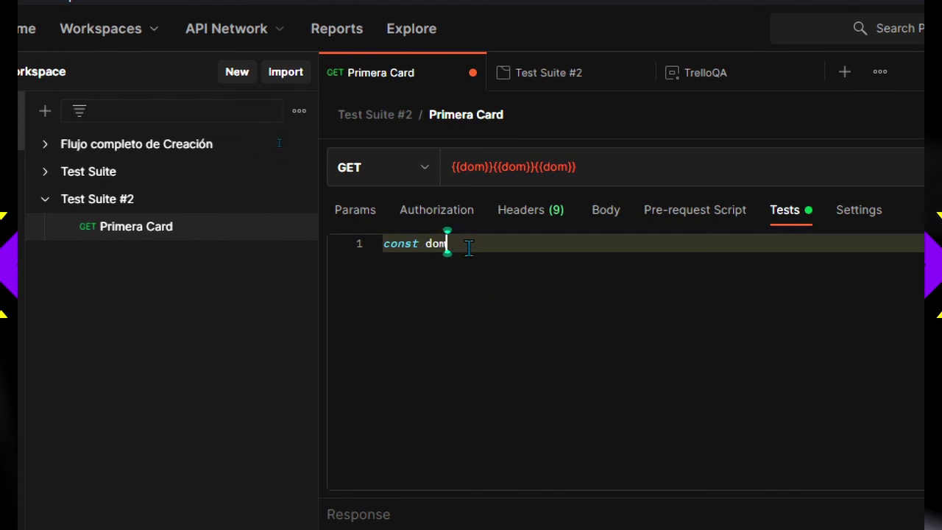
drag(469, 248, 362, 248)
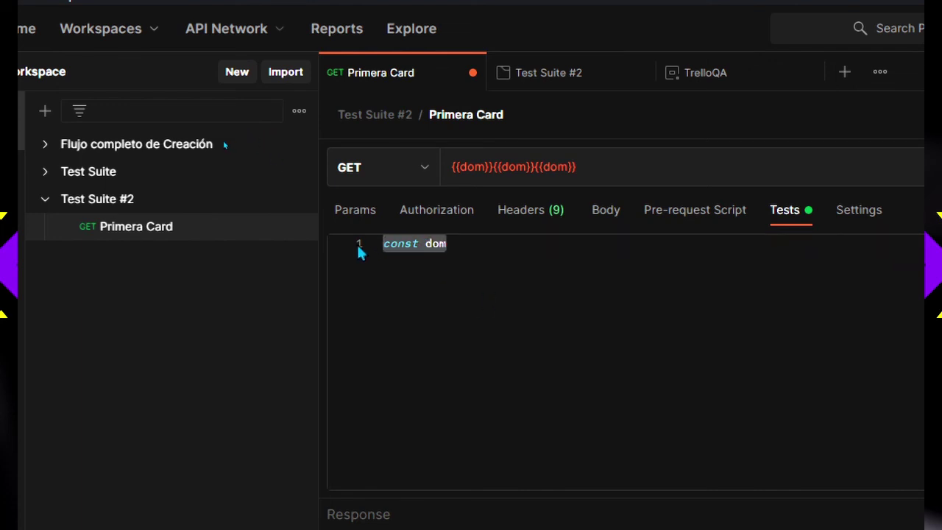
key(BackSpace)
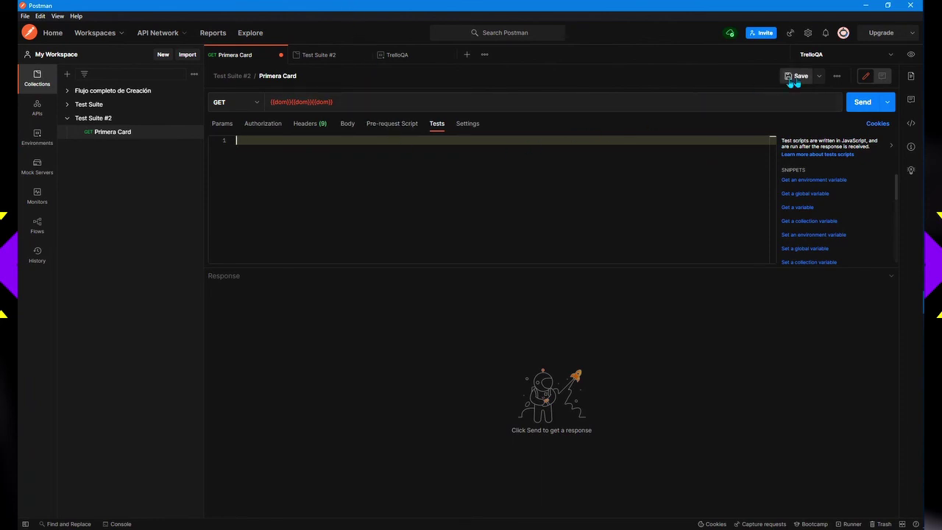
click(911, 54)
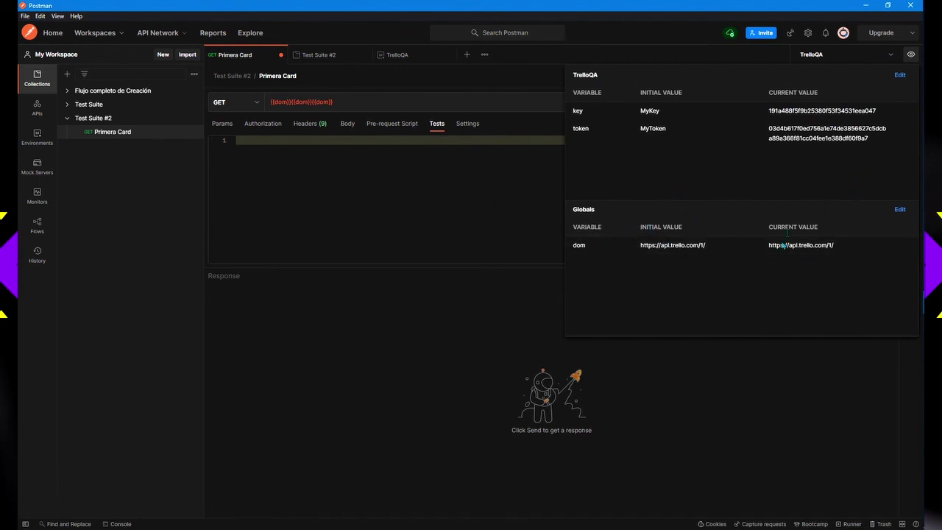
click(899, 74)
click(271, 143)
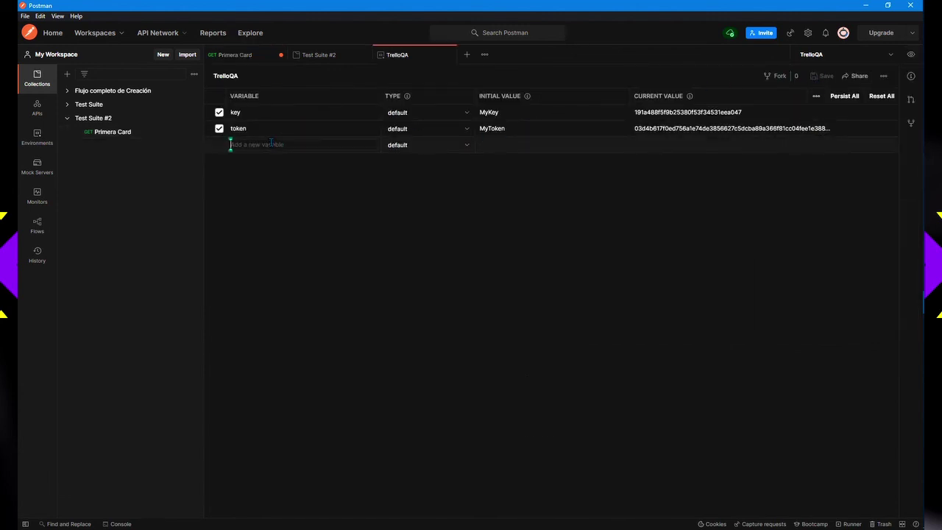
text(dom)
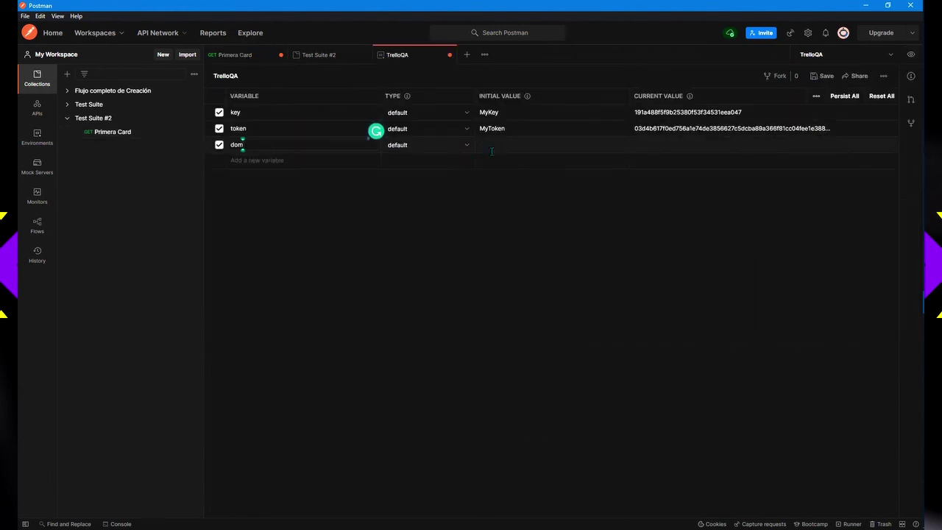
click(504, 142)
text(https://api.trello.com/1/)
click(807, 196)
key(ctrl+s)
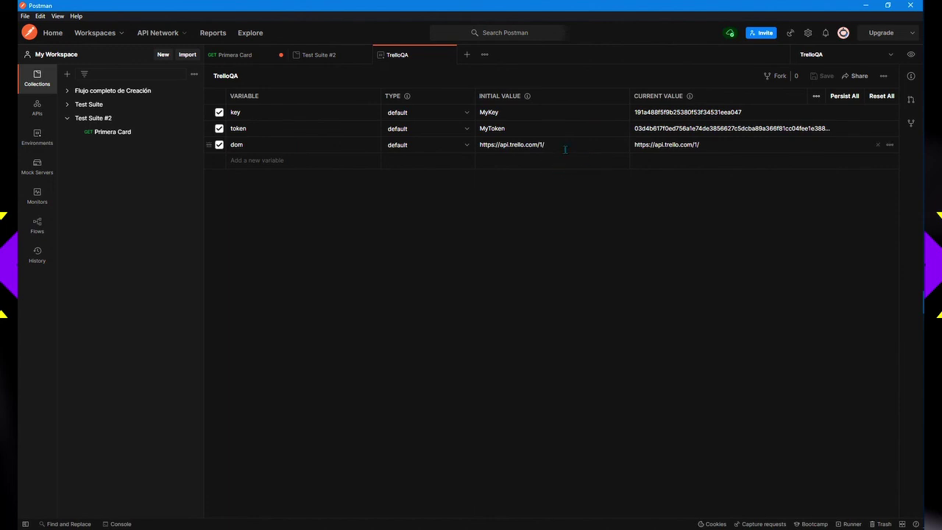
Step: Delete the dom variable from the workspace globals and start a new global variable entry
click(911, 54)
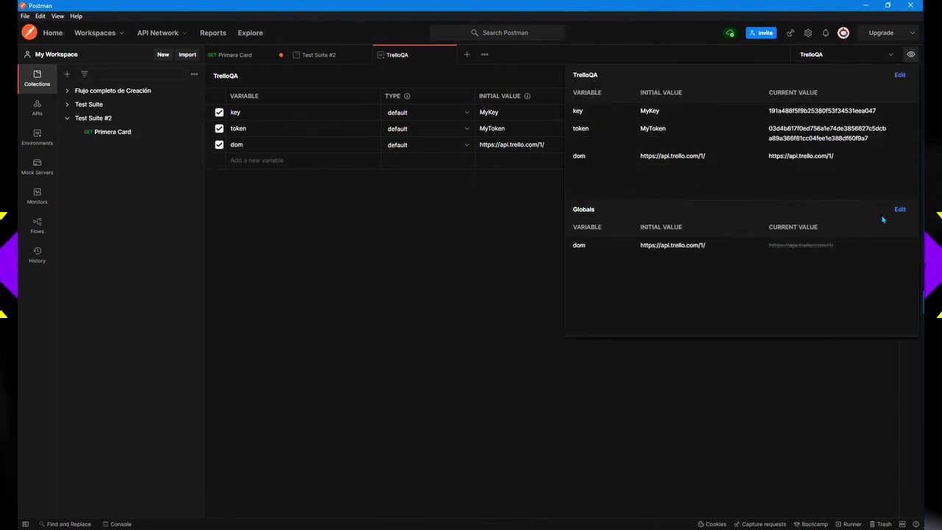
click(899, 209)
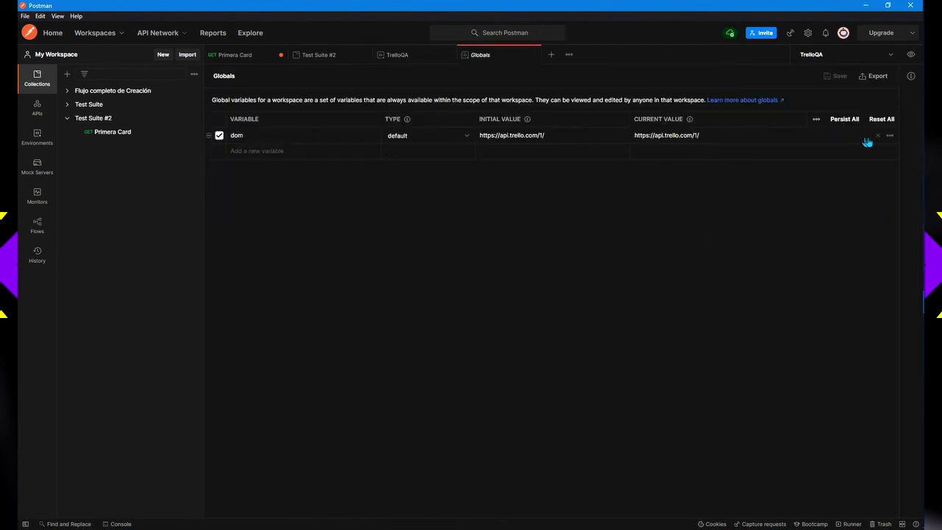
click(878, 136)
click(299, 134)
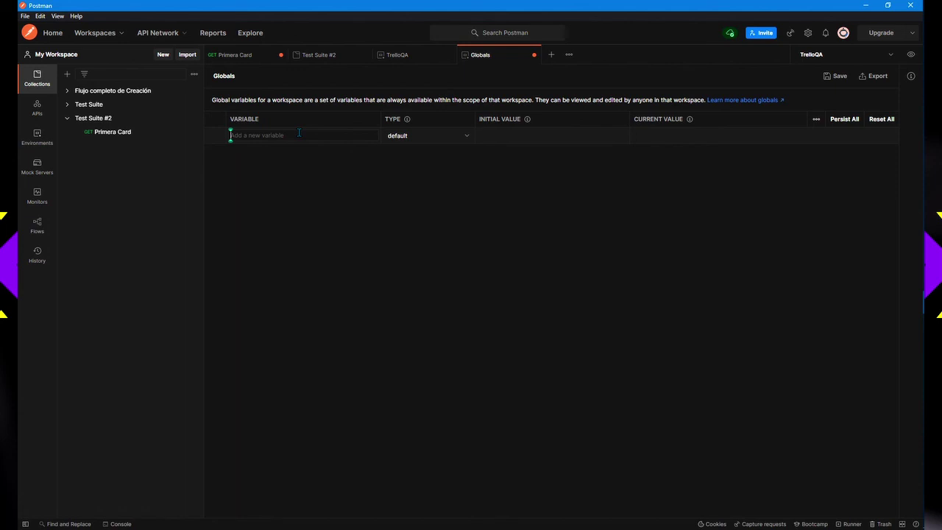
Step: Switch to the Trello REST API documentation, copy the cards path segment from the Create a new Card cURL example, and examine its query string
key(alt+Tab)
key(Tab)
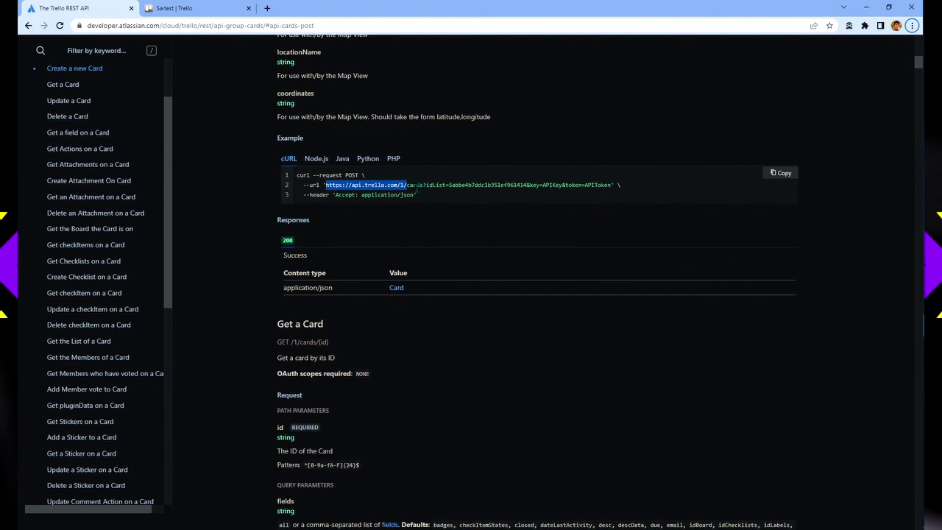
double_click(416, 185)
key(ctrl+c)
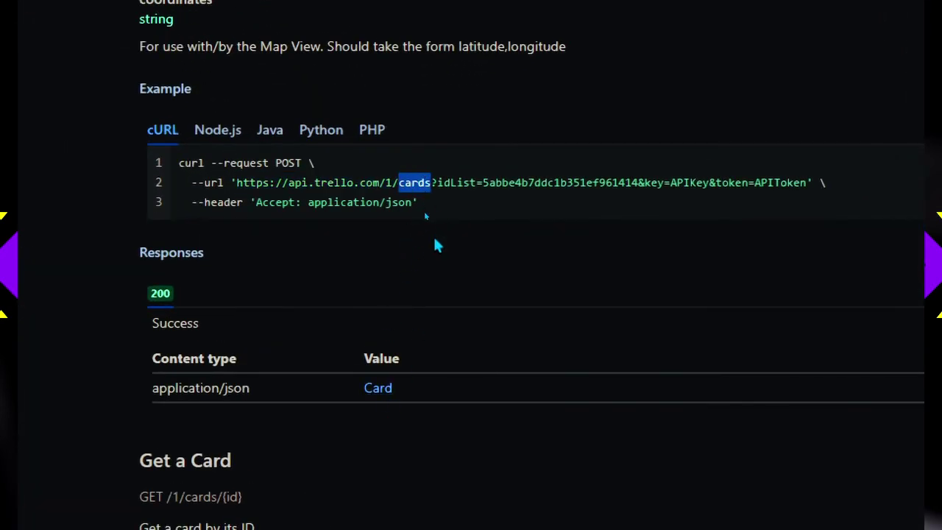
click(435, 182)
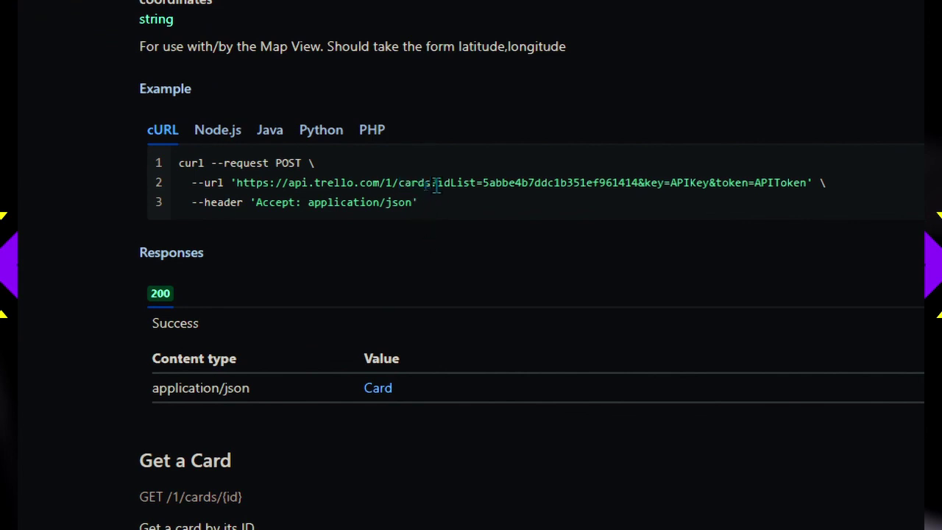
drag(433, 183, 835, 181)
click(343, 193)
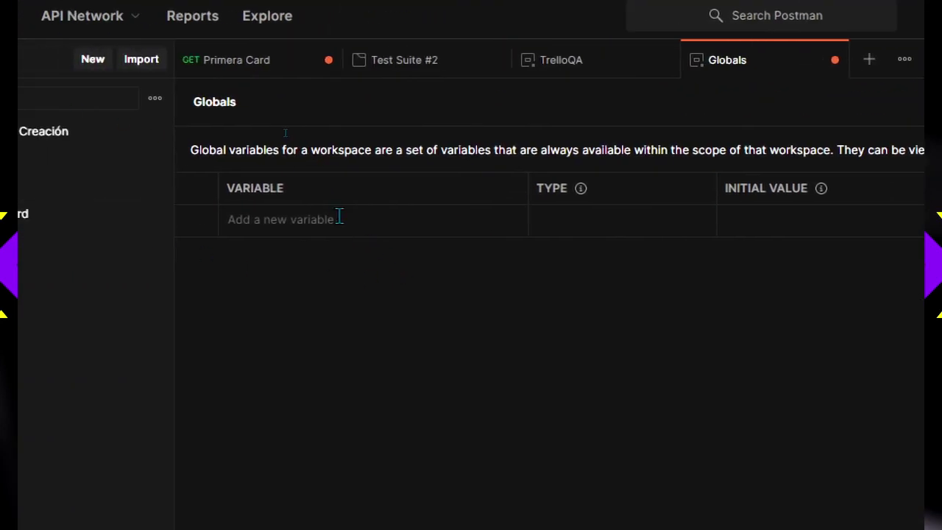
Step: Add a global variable cards with cards as initial and current value, save the globals, and review the environment and global variables
click(289, 220)
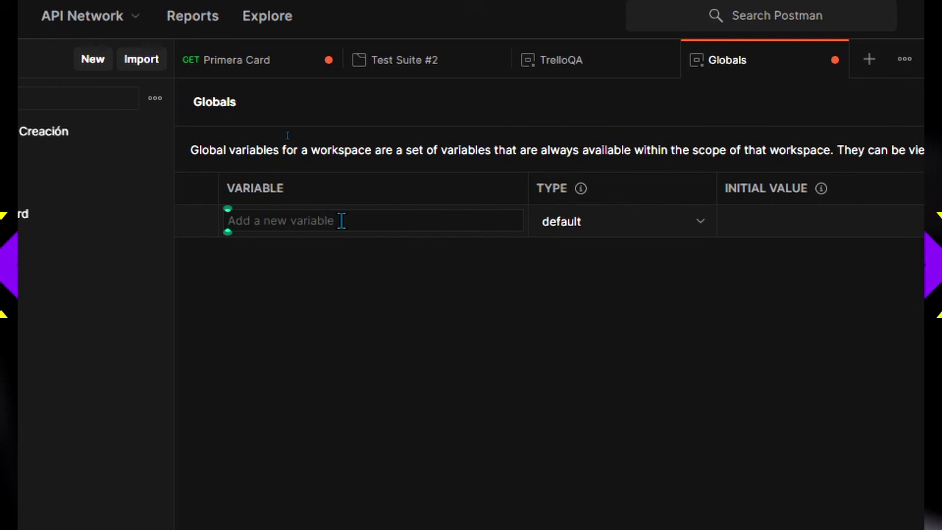
text(cards)
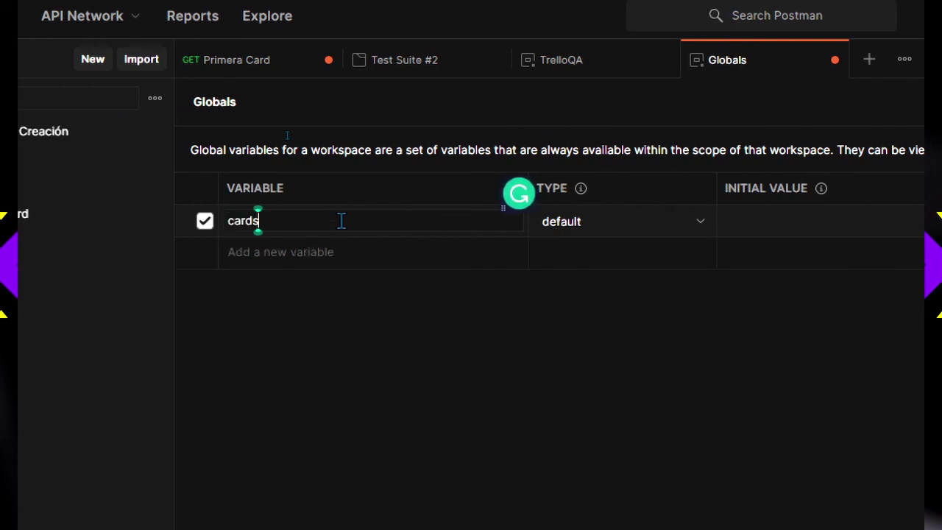
click(825, 220)
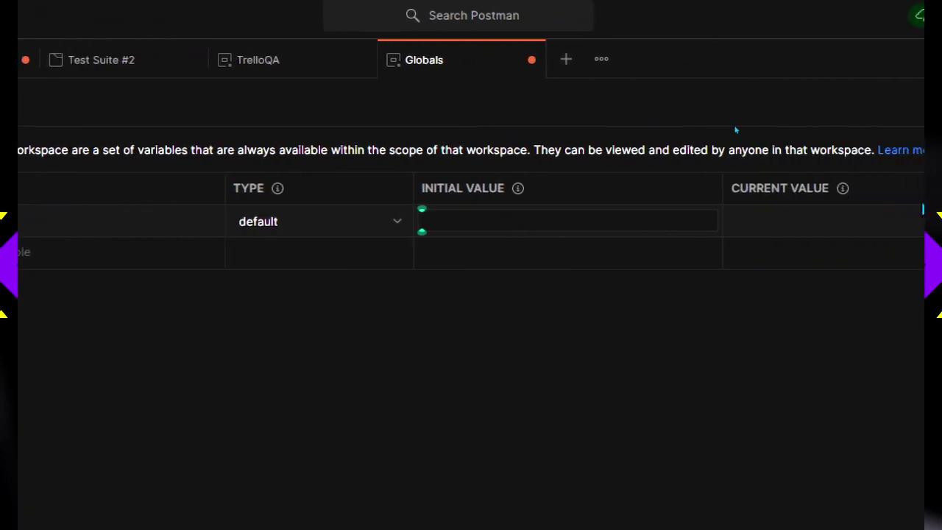
text(cards)
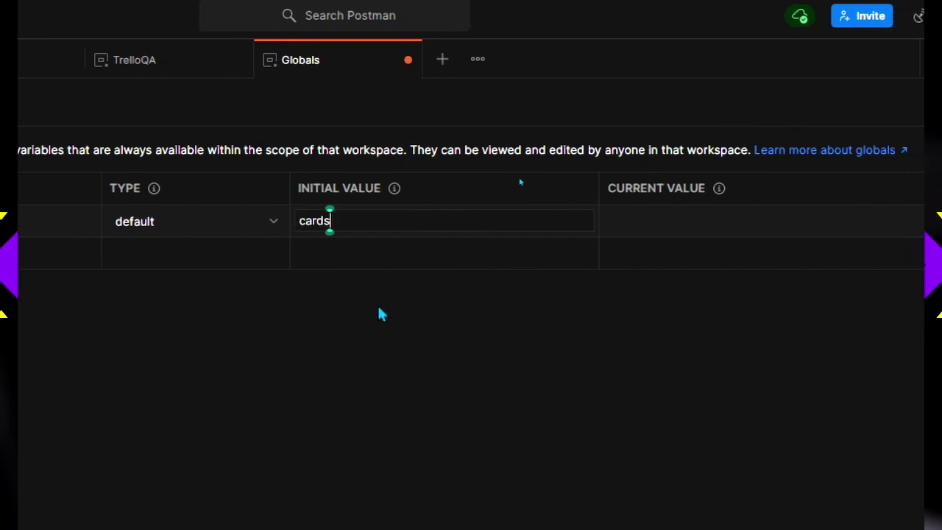
click(692, 221)
key(ctrl+v)
key(ctrl+z)
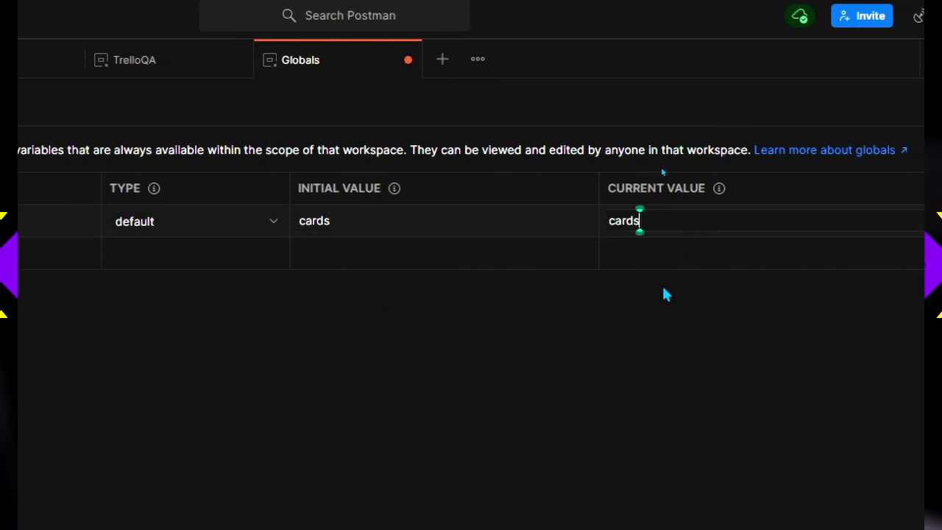
click(452, 350)
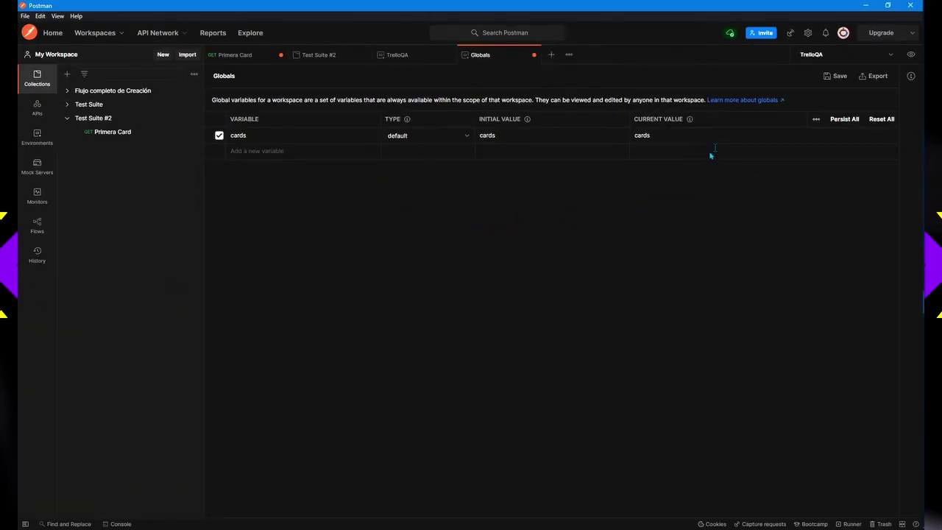
key(ctrl+s)
click(912, 58)
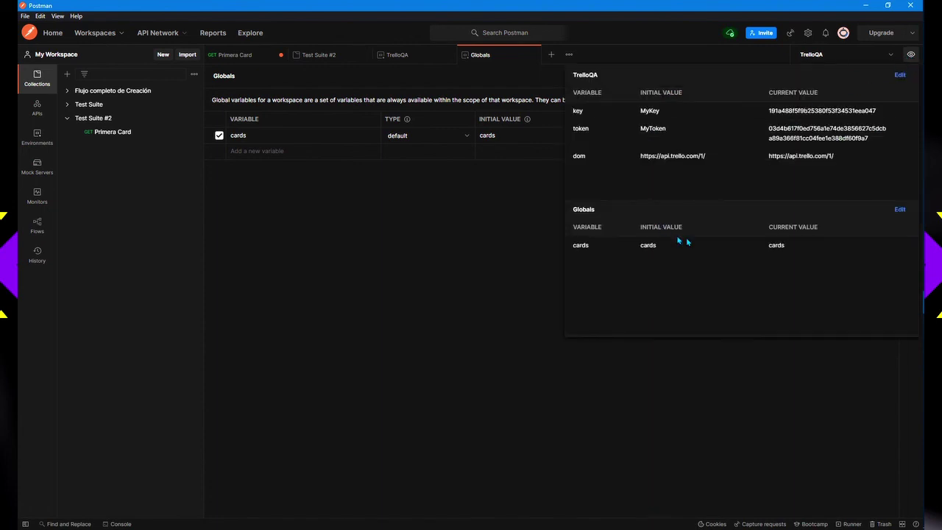
click(472, 214)
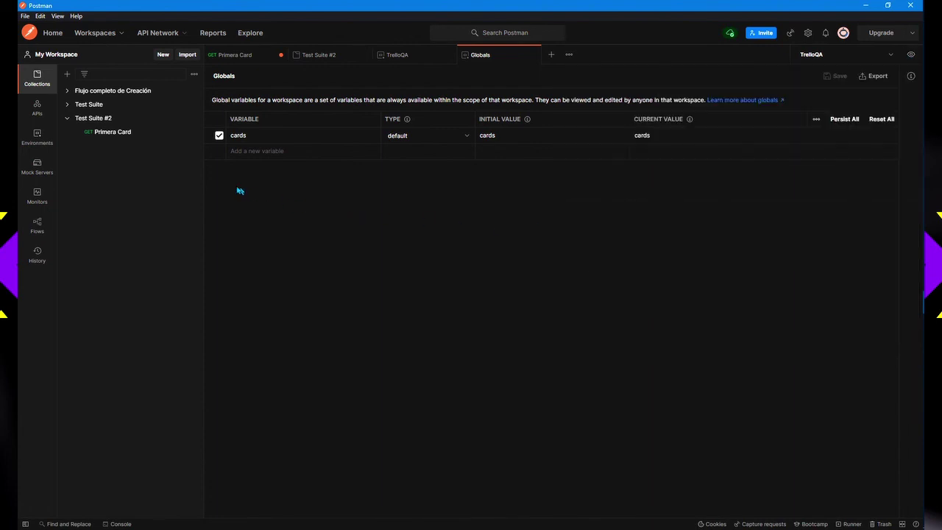
Step: Replace the Primera Card request URL with {{dom}}/{{cards}}, using the suggested collection dom and global cards variables
click(113, 132)
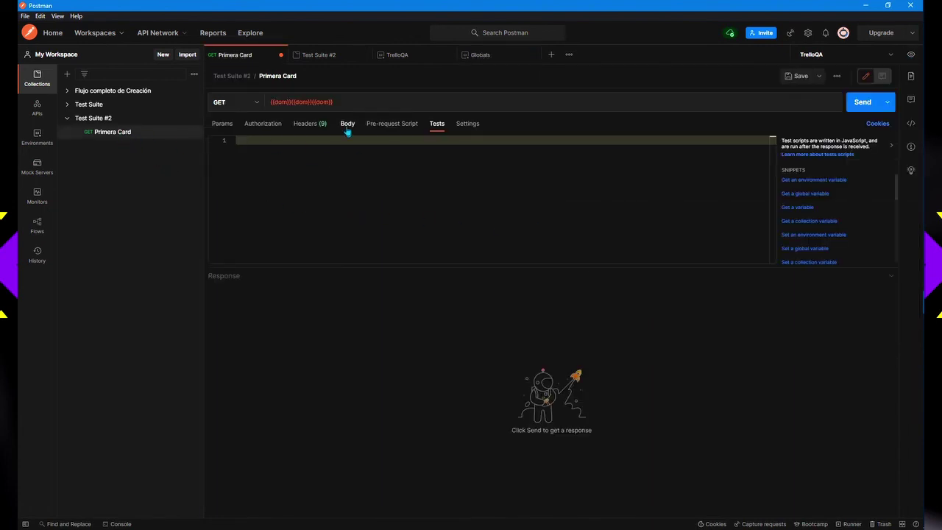
drag(332, 101, 270, 102)
key(BackSpace)
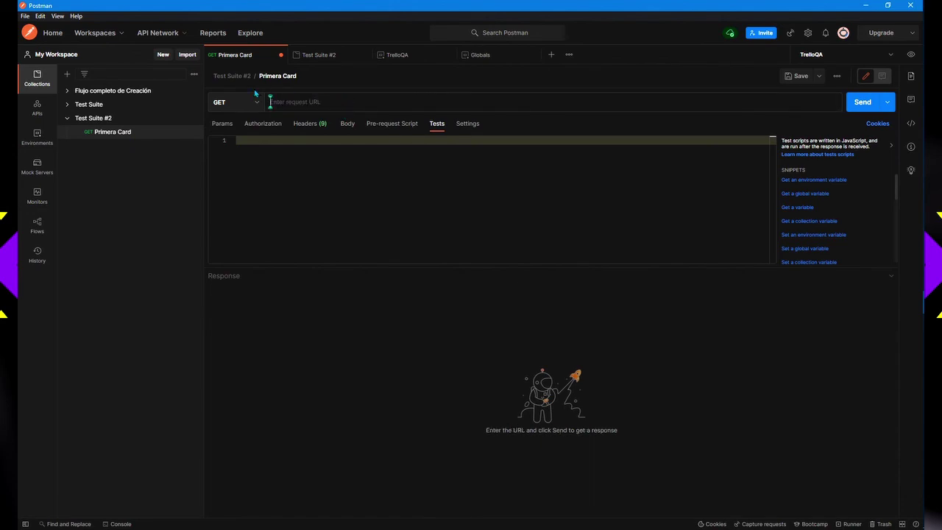
text({)
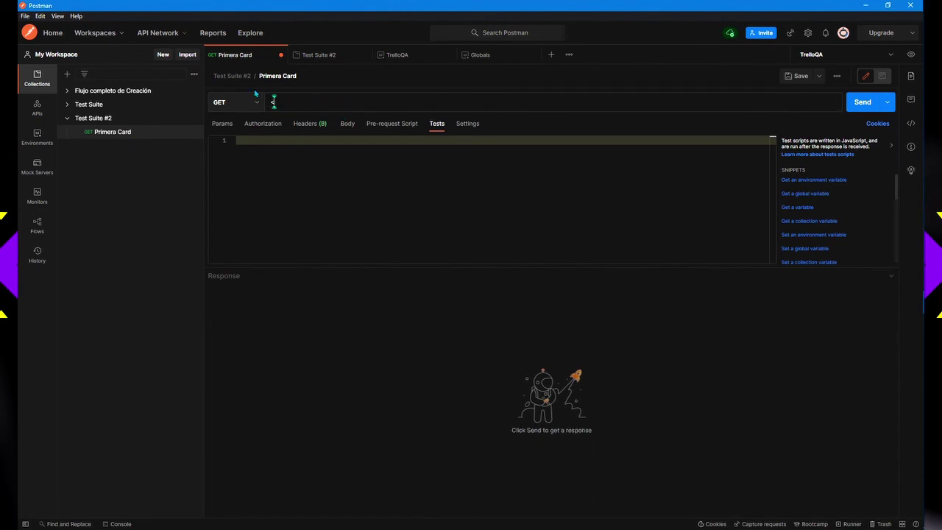
key(BackSpace)
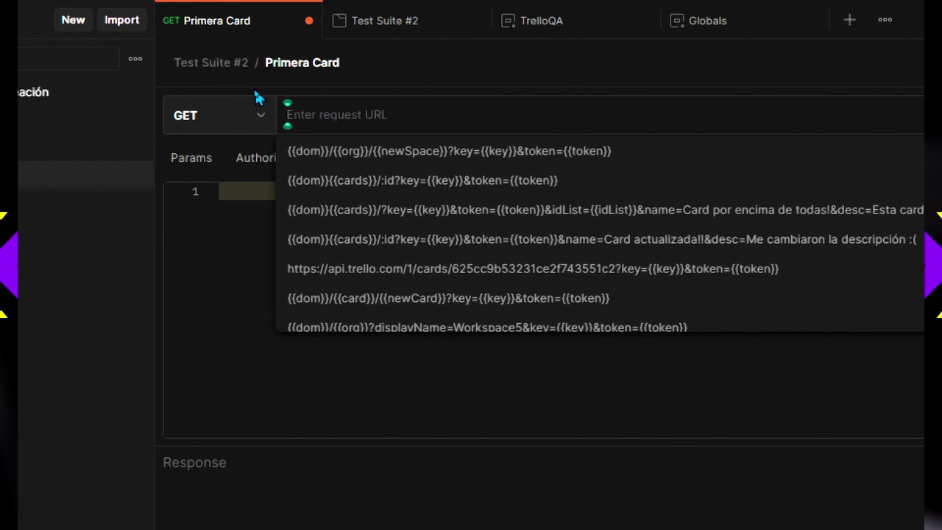
text({)
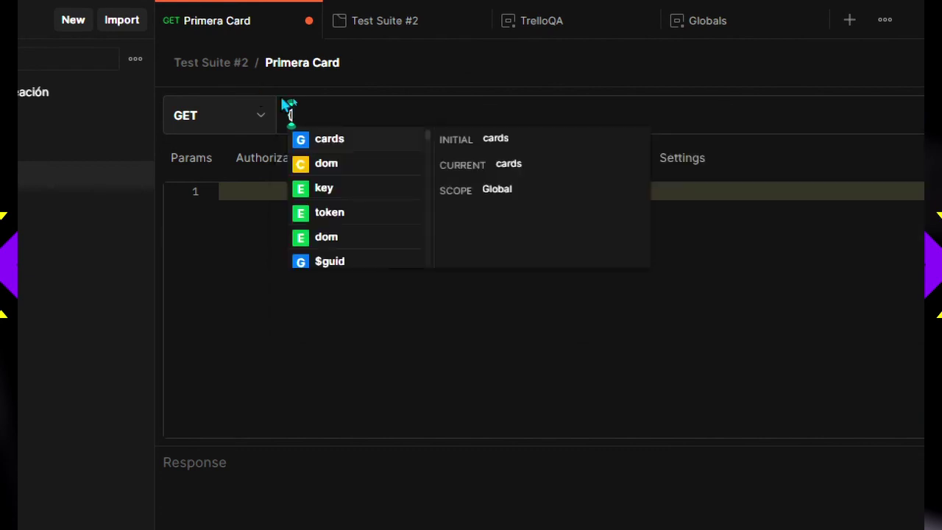
click(370, 164)
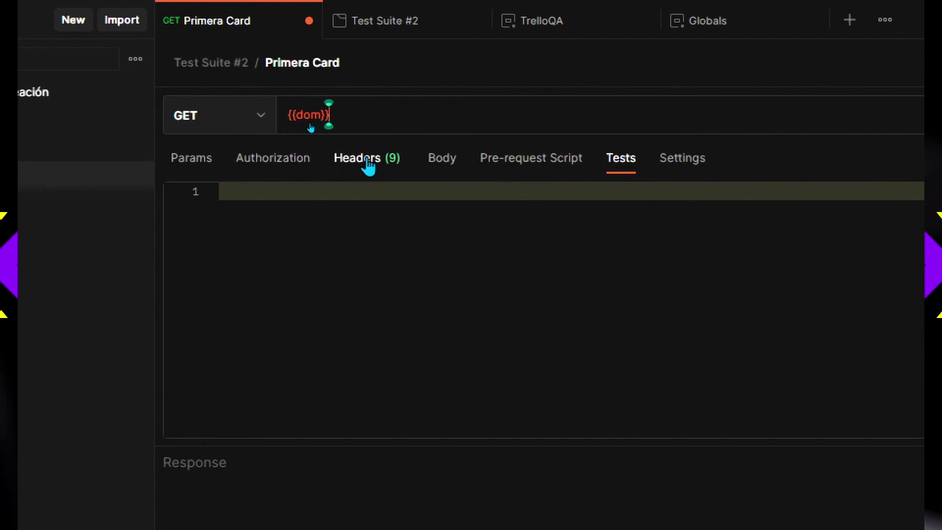
text(/)
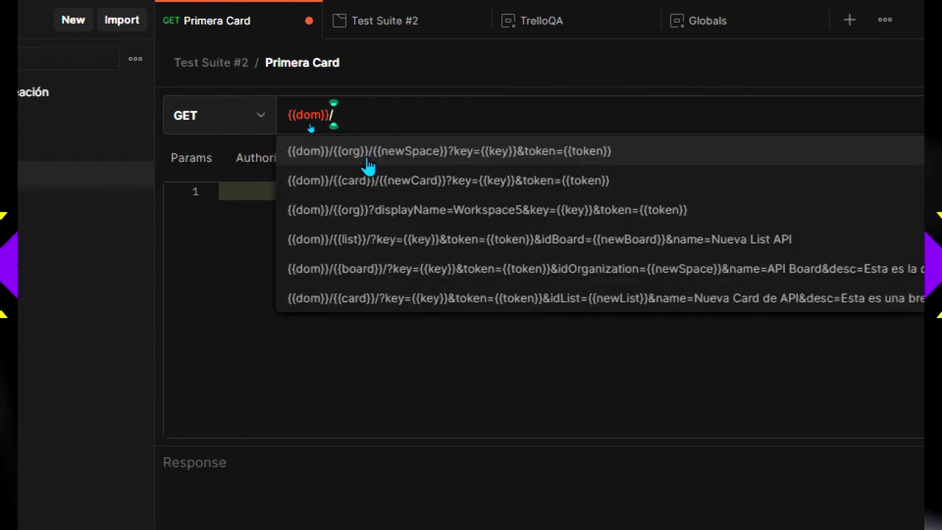
text({)
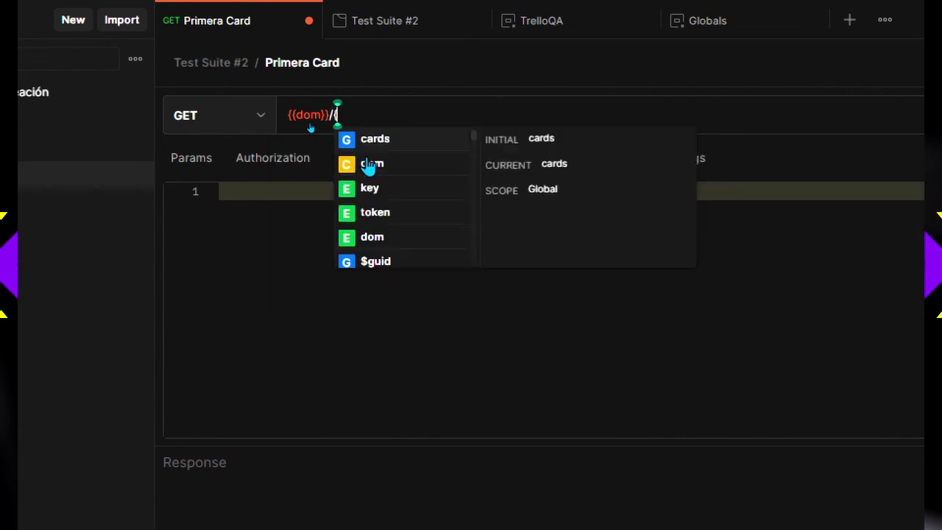
click(382, 138)
click(346, 254)
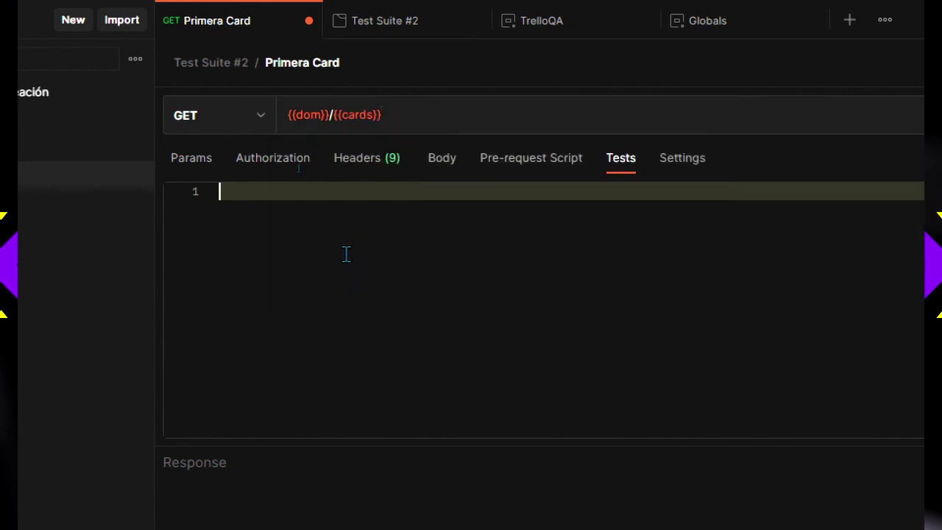
Step: Inspect the values and scope of the dom and cards variables in the Primera Card request URL
mouse_move(312, 114)
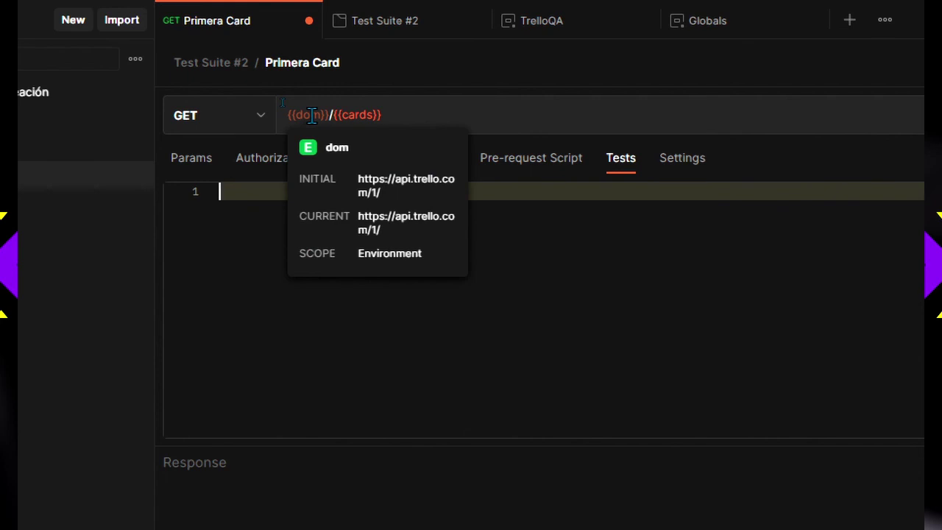
mouse_move(358, 110)
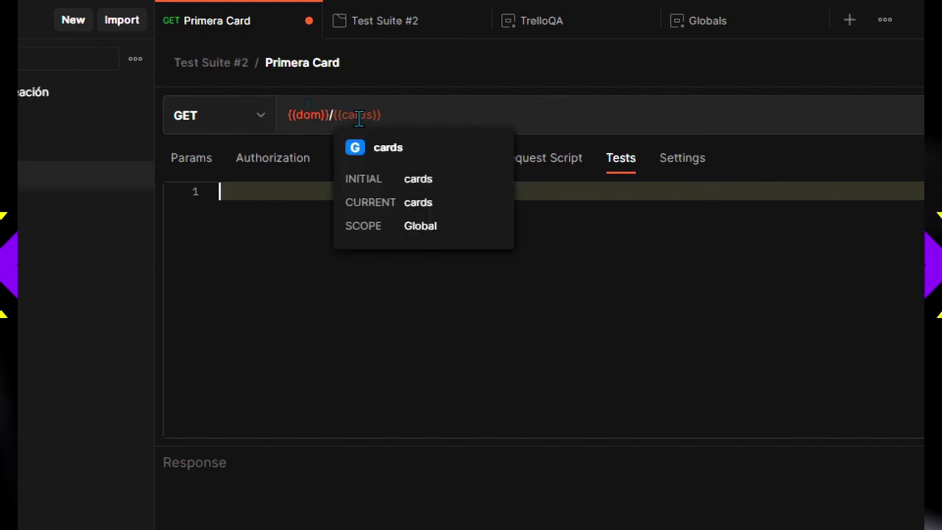
click(388, 116)
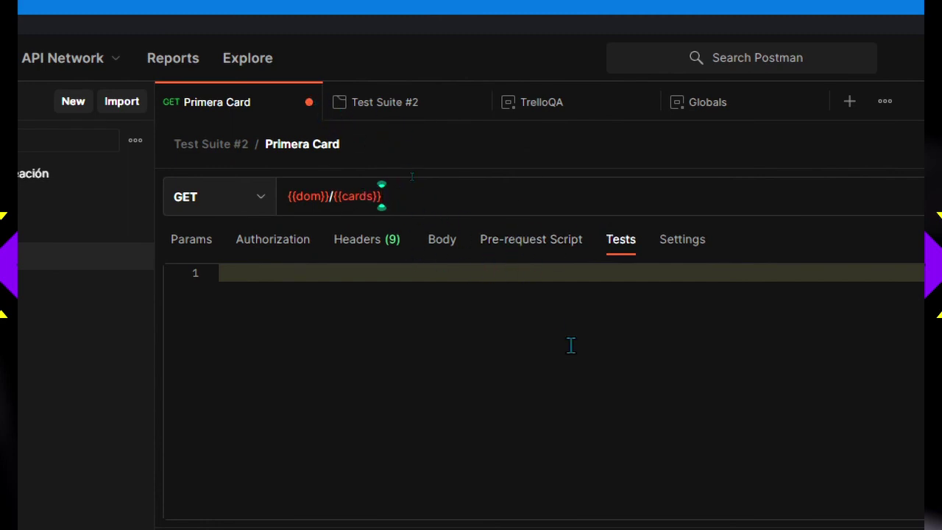
key(super+period)
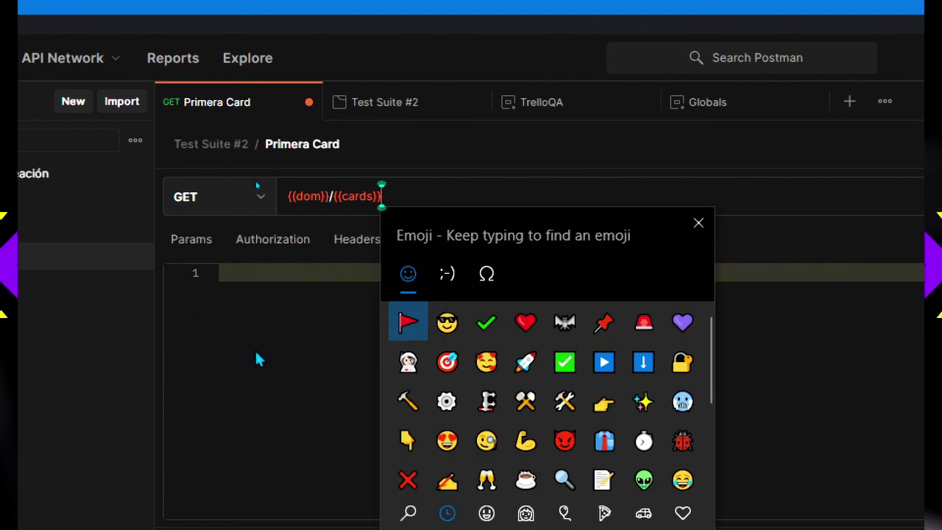
key(Escape)
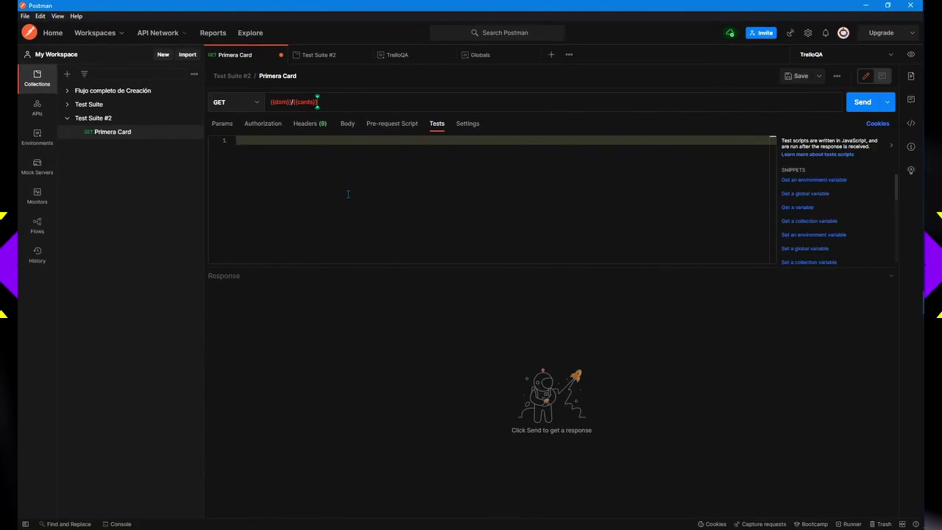
Step: Switch to the API al Grano Jamboard to review the variable scope notes
key(alt+Tab)
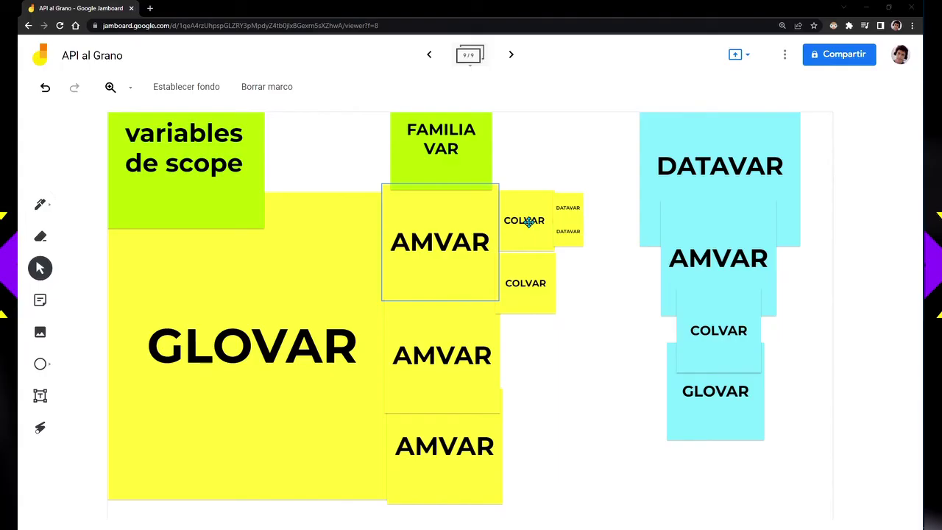
key(Escape)
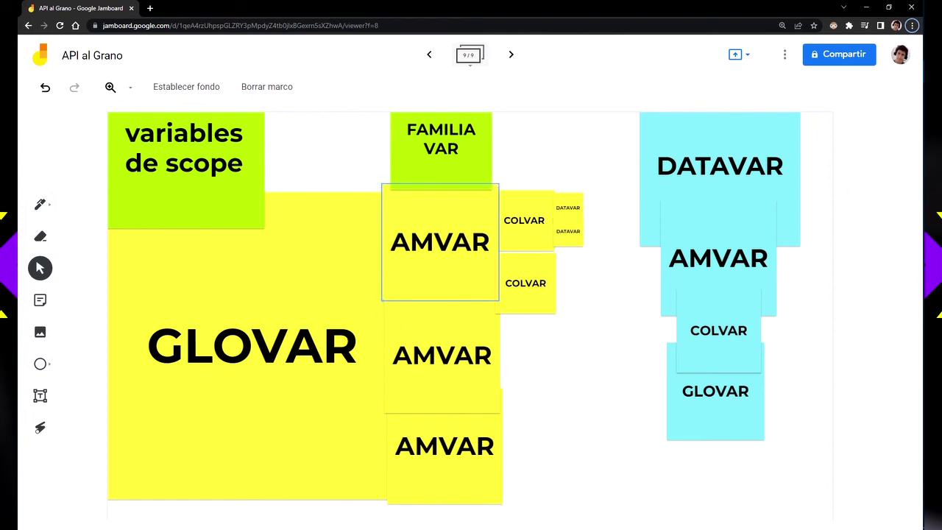